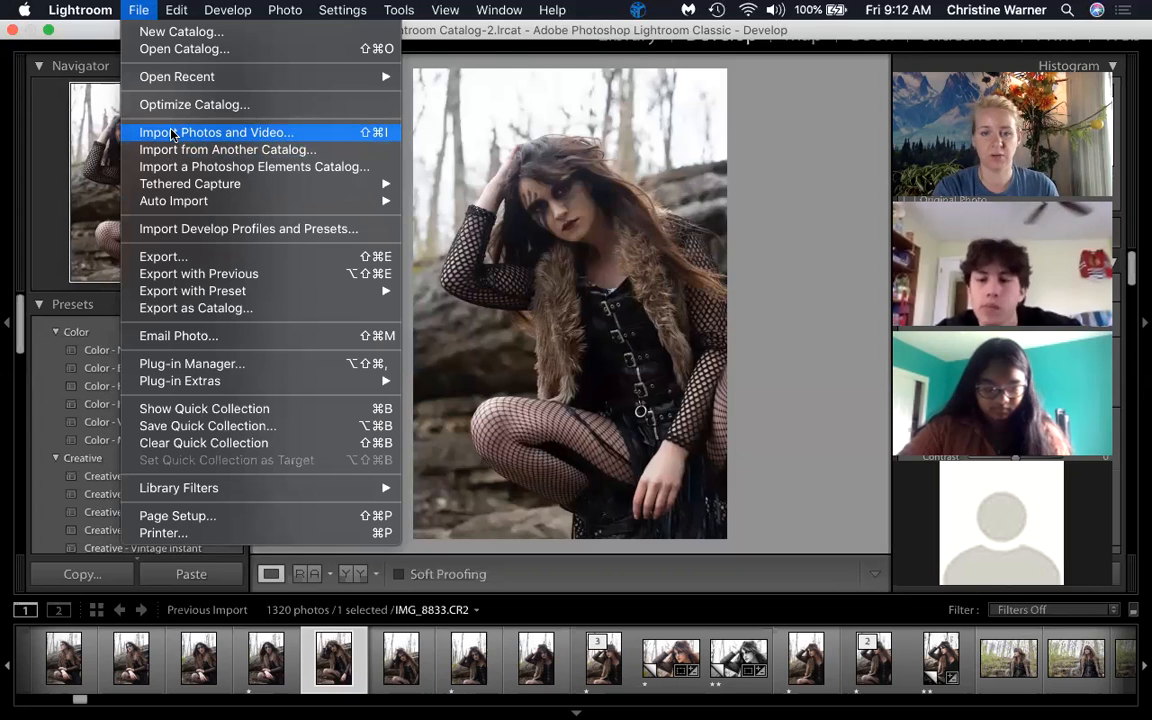
- Select photo IMG_8836.CR2 in the filmstrip and give it a one-star rating
{"action": "left_click", "coordinate": [358, 678]}
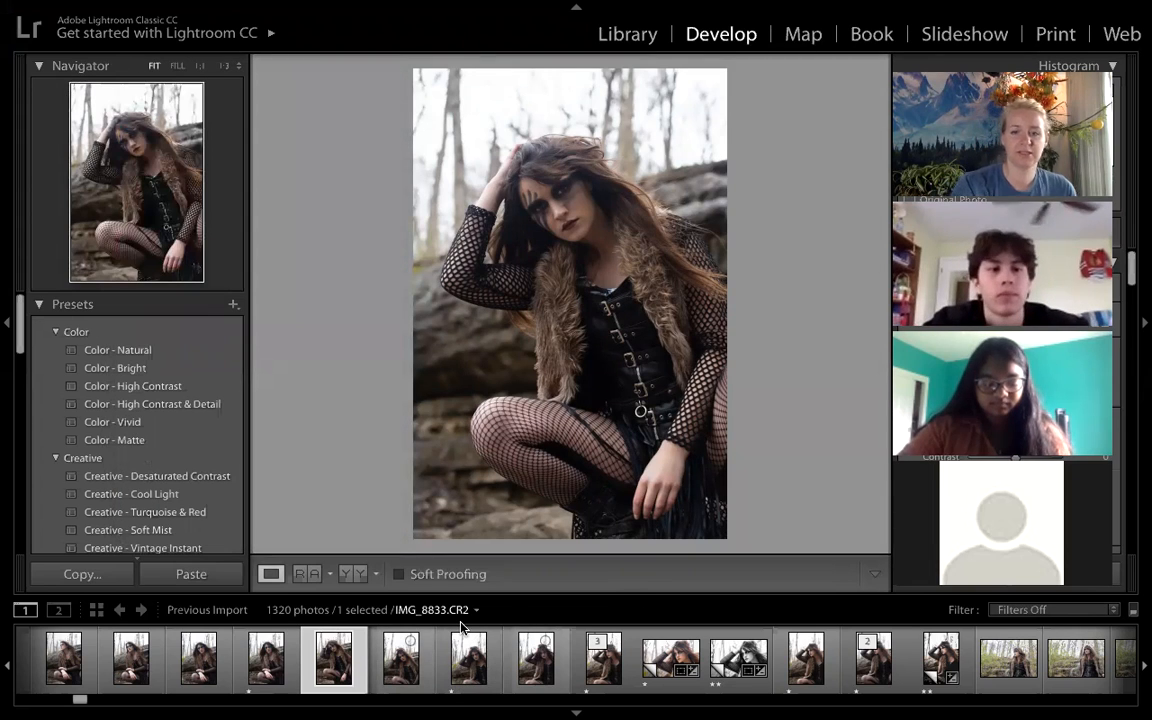
{"action": "left_click", "coordinate": [600, 662]}
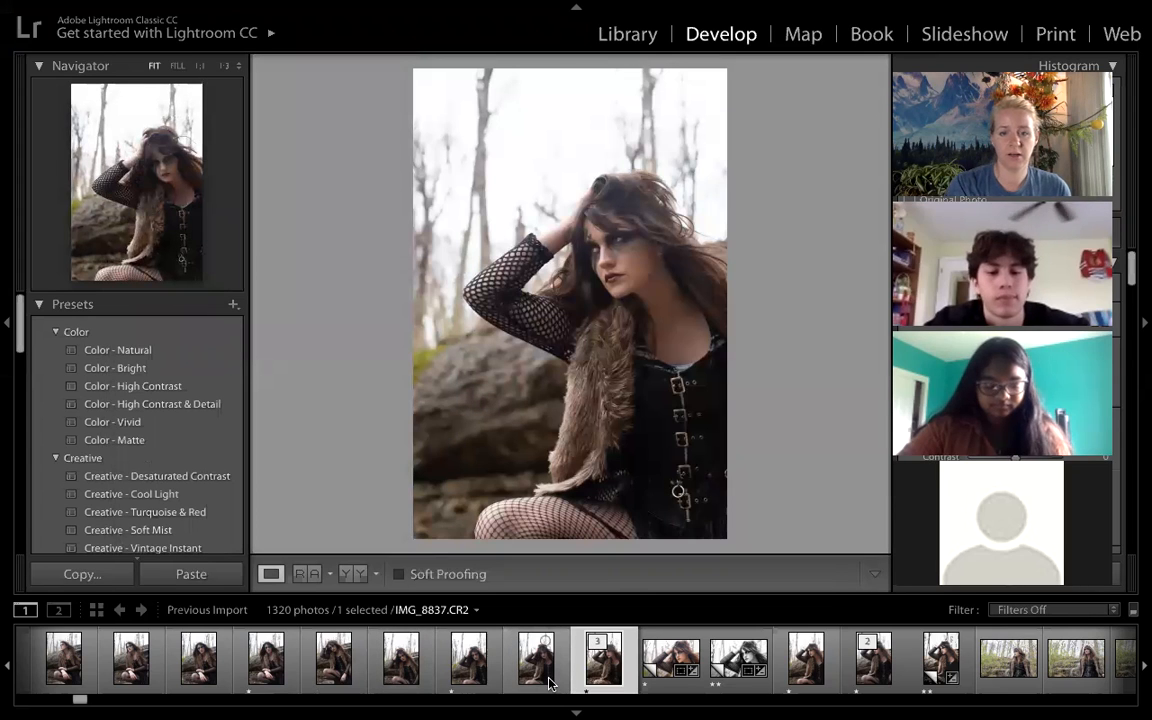
{"action": "left_click", "coordinate": [548, 683]}
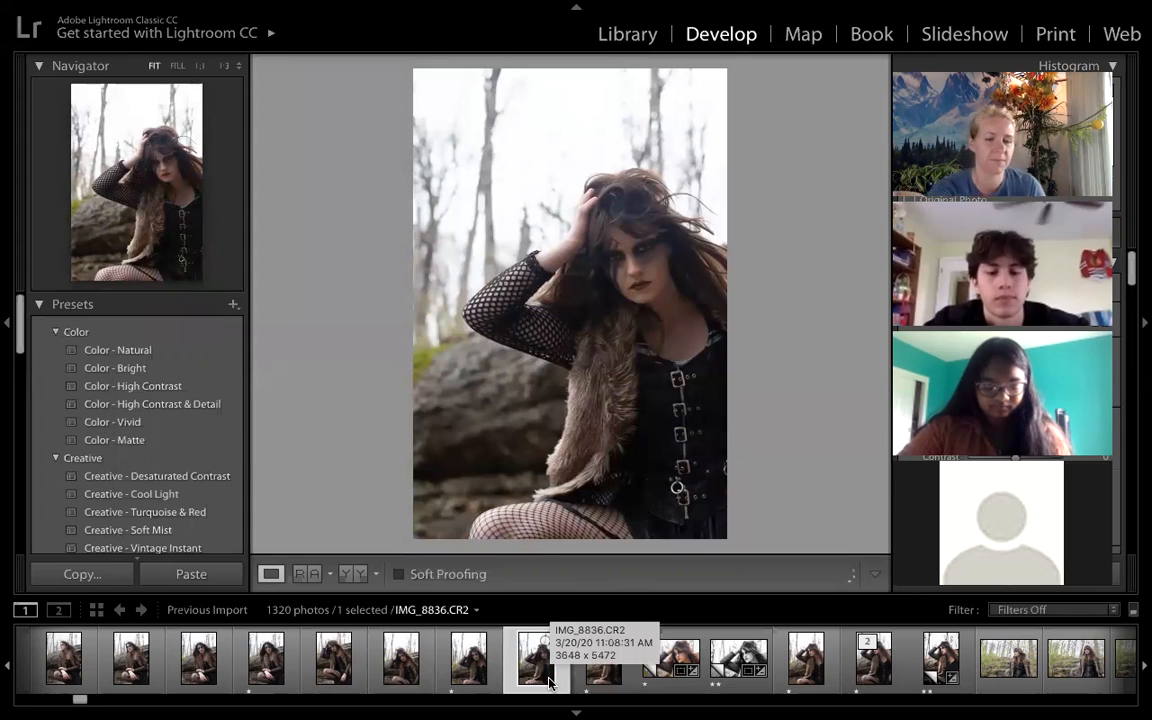
{"action": "key", "text": "1"}
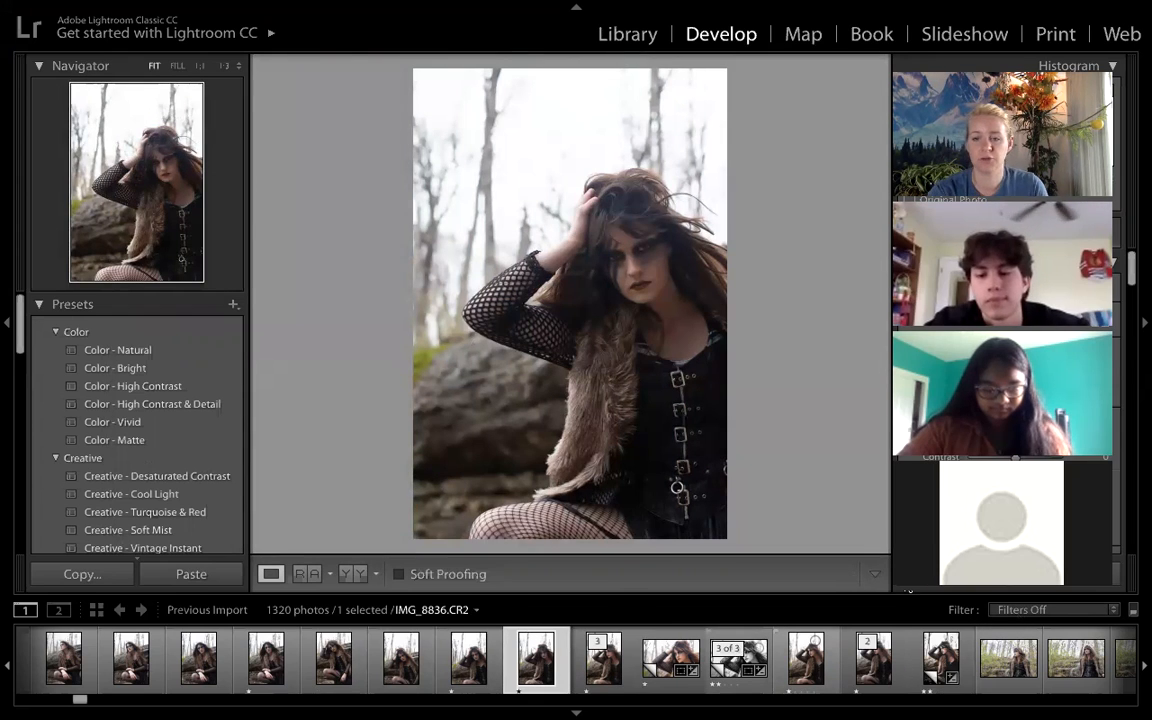
- Filter the filmstrip with the Rated preset so only photos with one star or more are listed
{"action": "left_click", "coordinate": [964, 602]}
{"action": "left_click", "coordinate": [963, 606]}
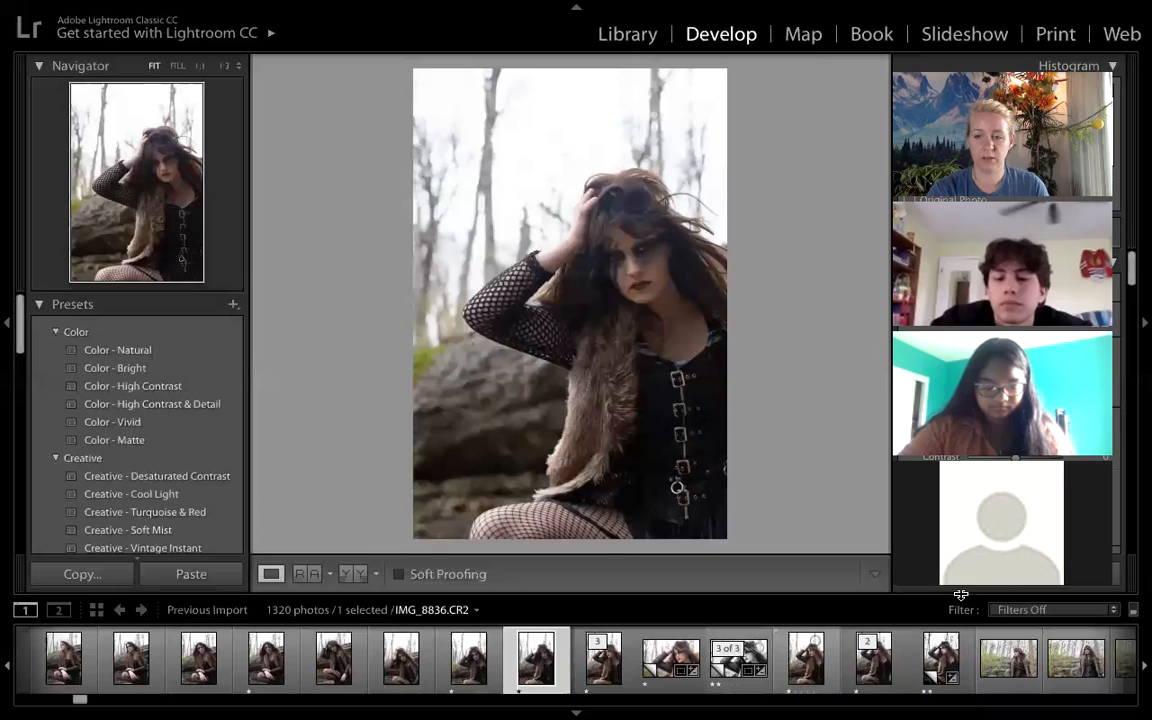
{"action": "left_click", "coordinate": [1010, 609]}
{"action": "left_click", "coordinate": [1012, 621]}
{"action": "left_click", "coordinate": [1013, 612]}
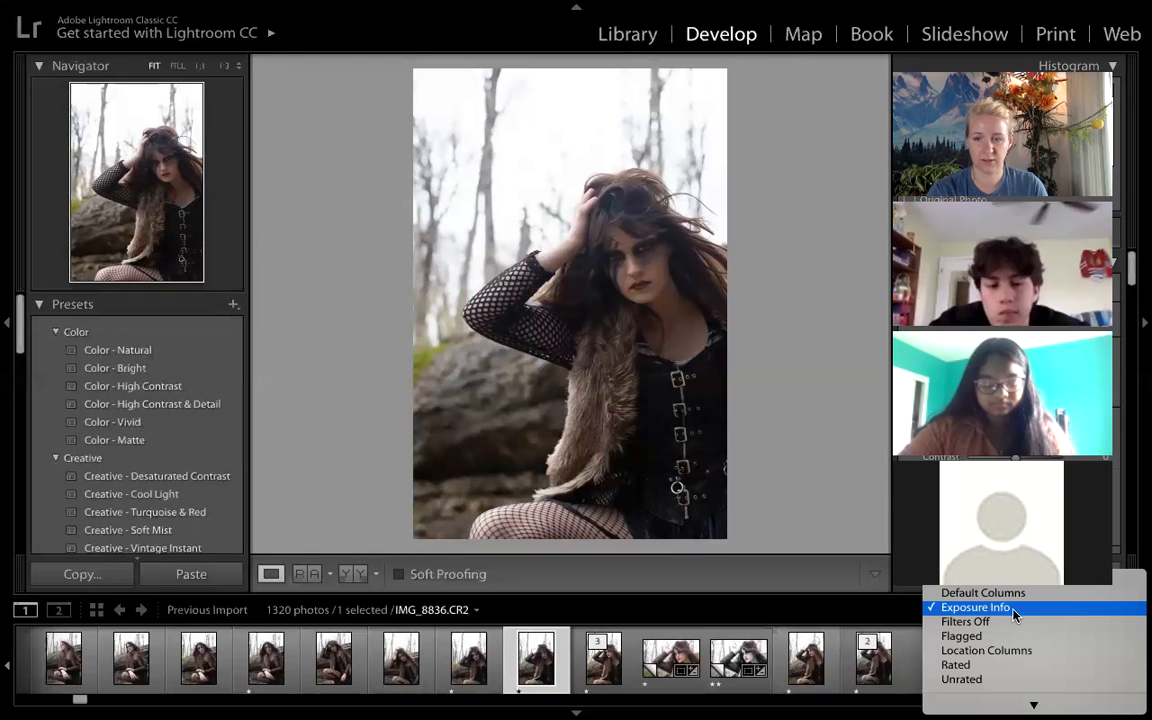
{"action": "left_click", "coordinate": [985, 665]}
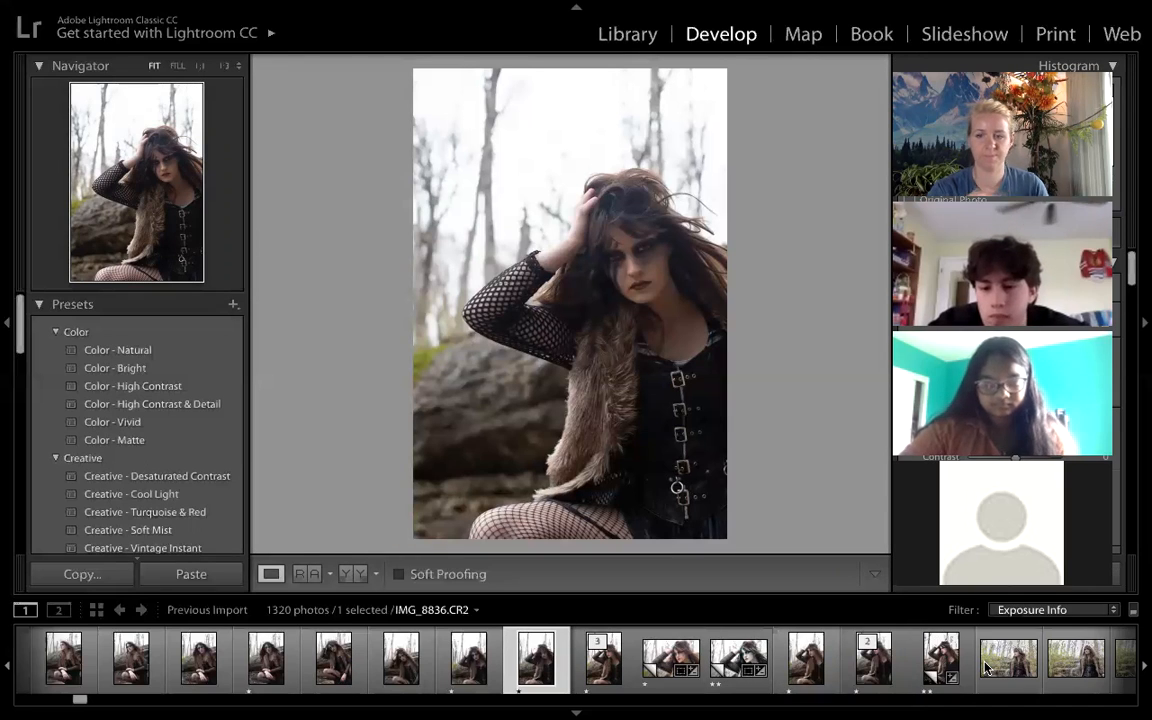
- Open photo IMG_8802.CR2 and set the Tone Curve's Highlights region to −1
{"action": "scroll", "coordinate": [395, 665], "scroll_direction": "up", "scroll_amount": 4}
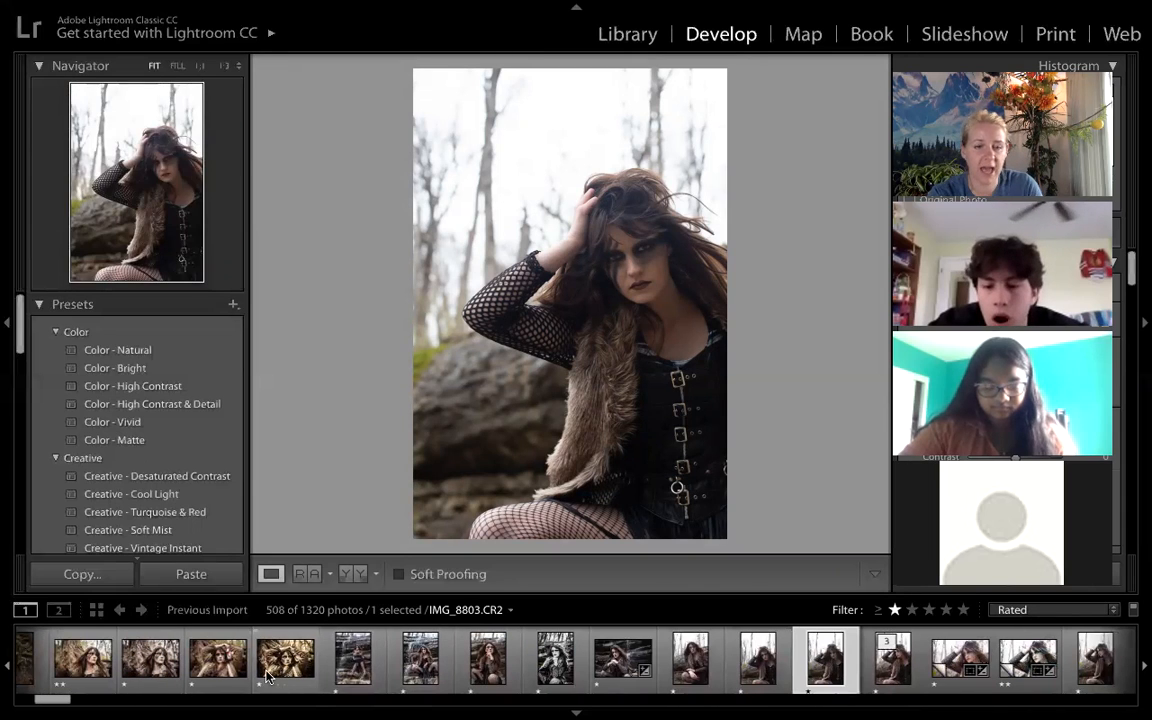
{"action": "left_click", "coordinate": [213, 675]}
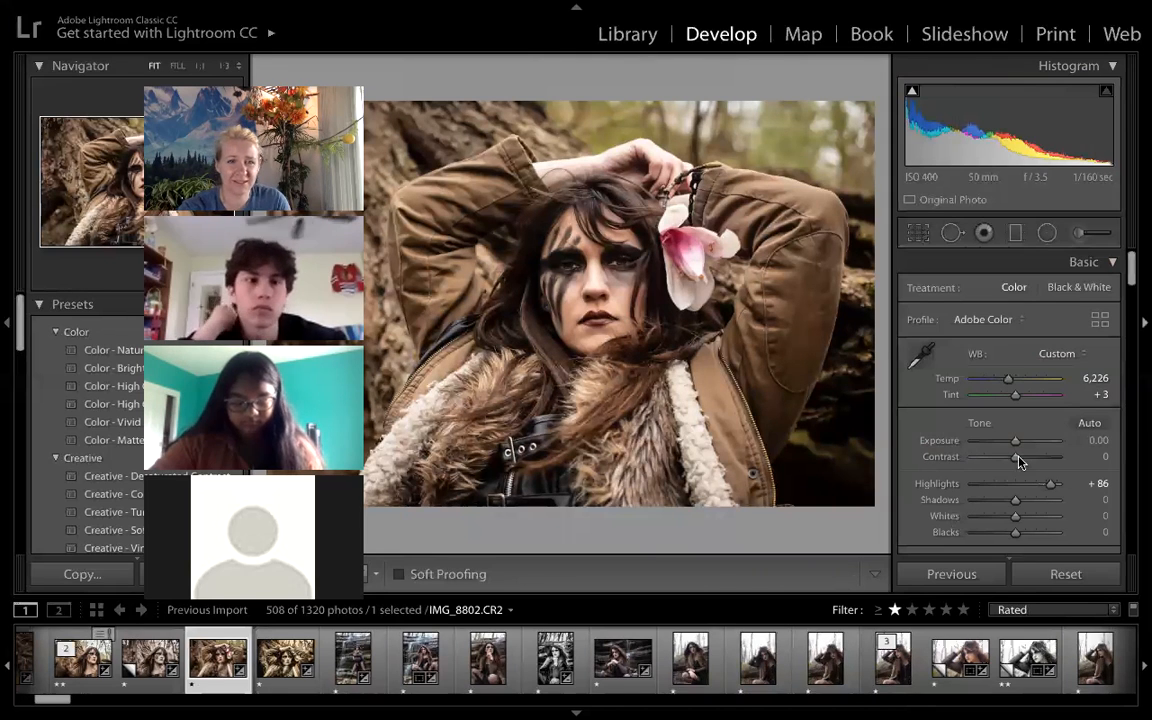
{"action": "scroll", "coordinate": [1052, 432], "scroll_direction": "down", "scroll_amount": 5}
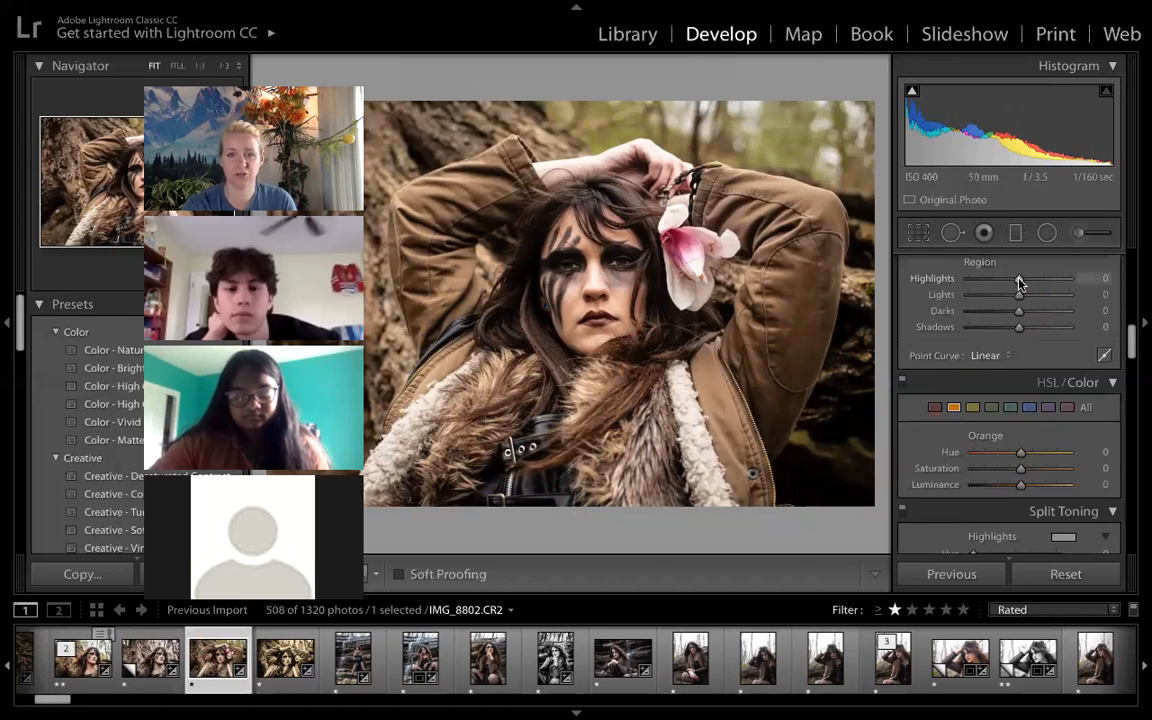
{"action": "mouse_move", "coordinate": [1020, 280]}
{"action": "left_mouse_down"}
{"action": "mouse_move", "coordinate": [1045, 281]}
{"action": "mouse_move", "coordinate": [1015, 278]}
{"action": "left_mouse_up"}
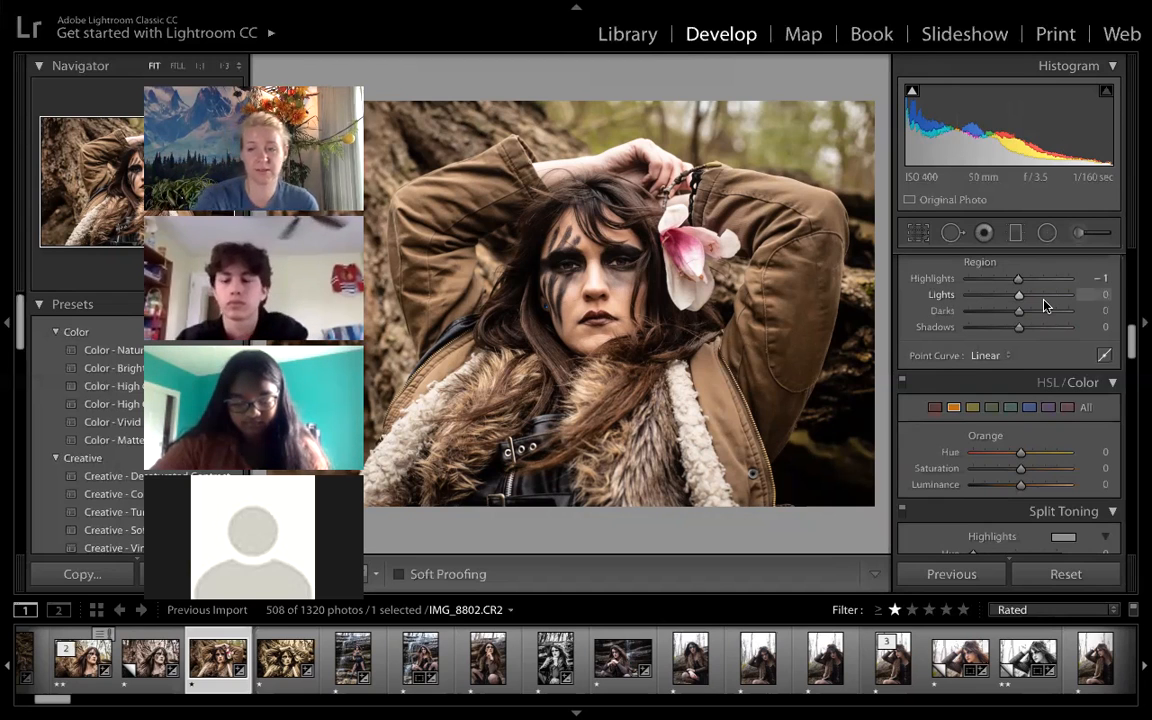
- Raise the photo's Blacks to +9 by adjusting the dark end of the histogram
{"action": "scroll", "coordinate": [1044, 305], "scroll_direction": "up", "scroll_amount": 3}
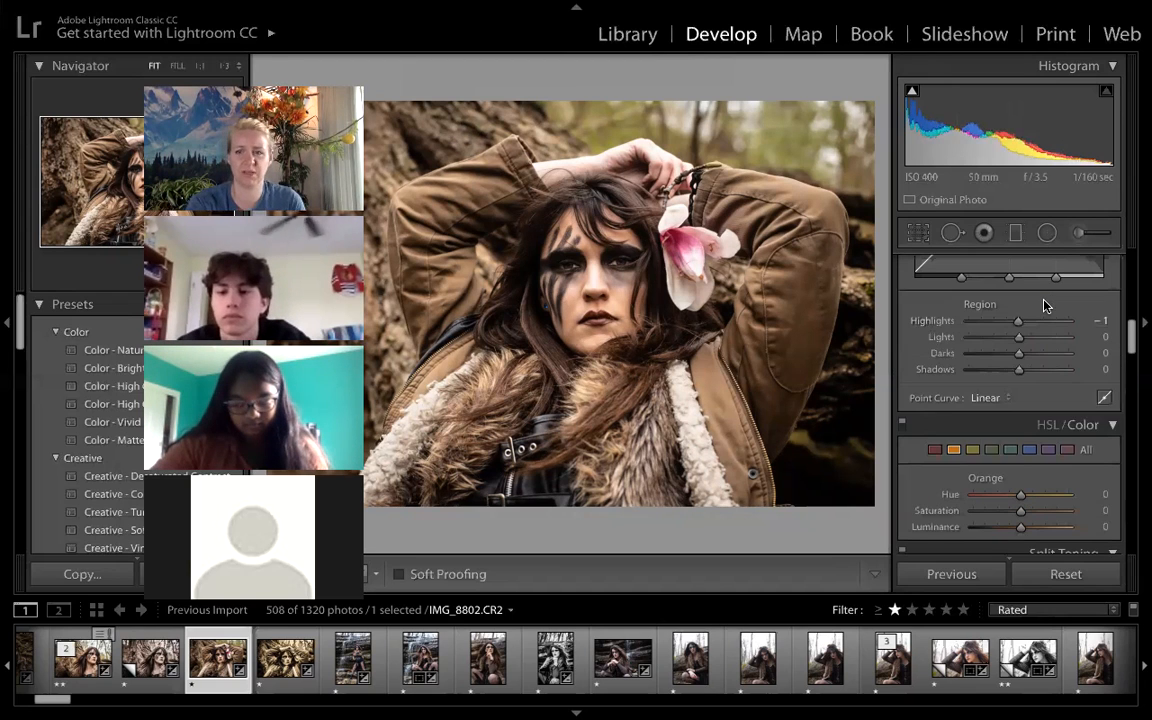
{"action": "scroll", "coordinate": [1044, 305], "scroll_direction": "up", "scroll_amount": 4}
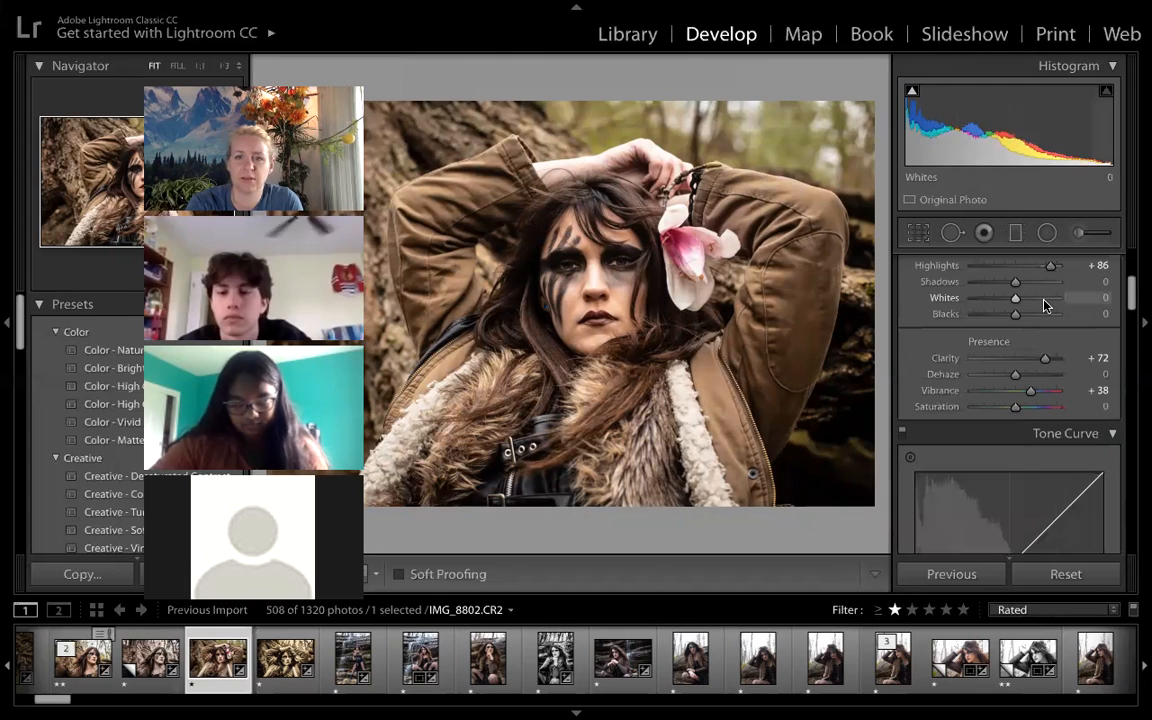
{"action": "scroll", "coordinate": [1044, 305], "scroll_direction": "up", "scroll_amount": 1}
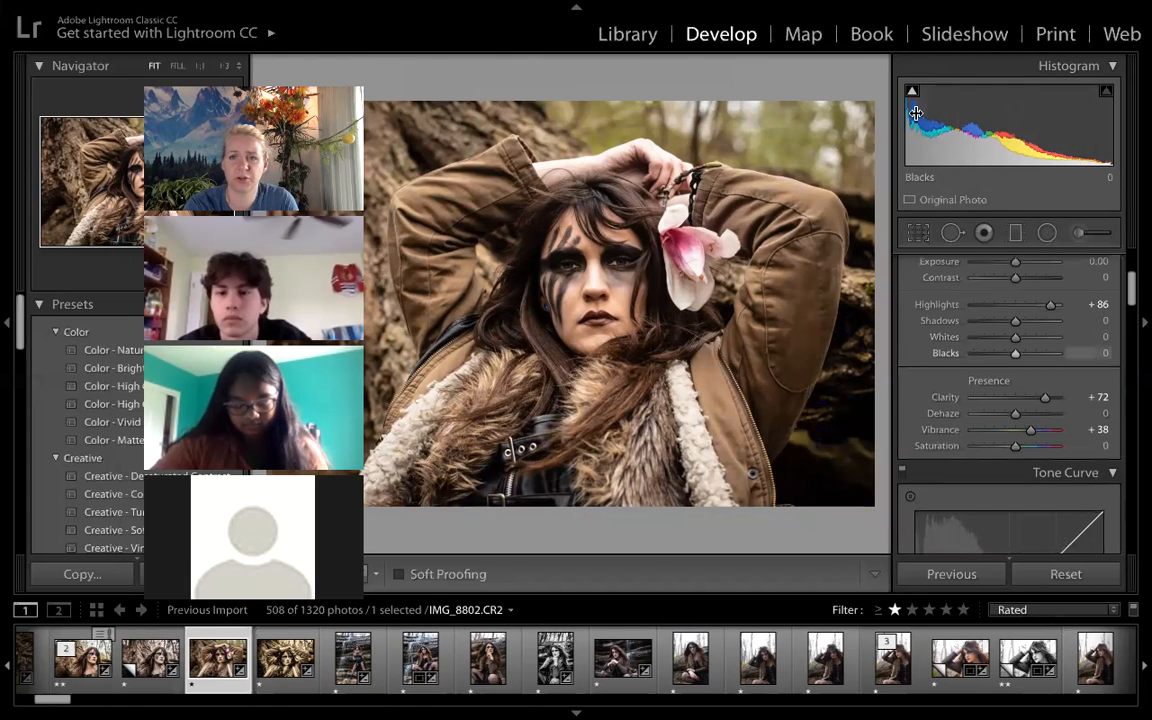
{"action": "left_click_drag", "start_coordinate": [912, 142], "coordinate": [919, 142]}
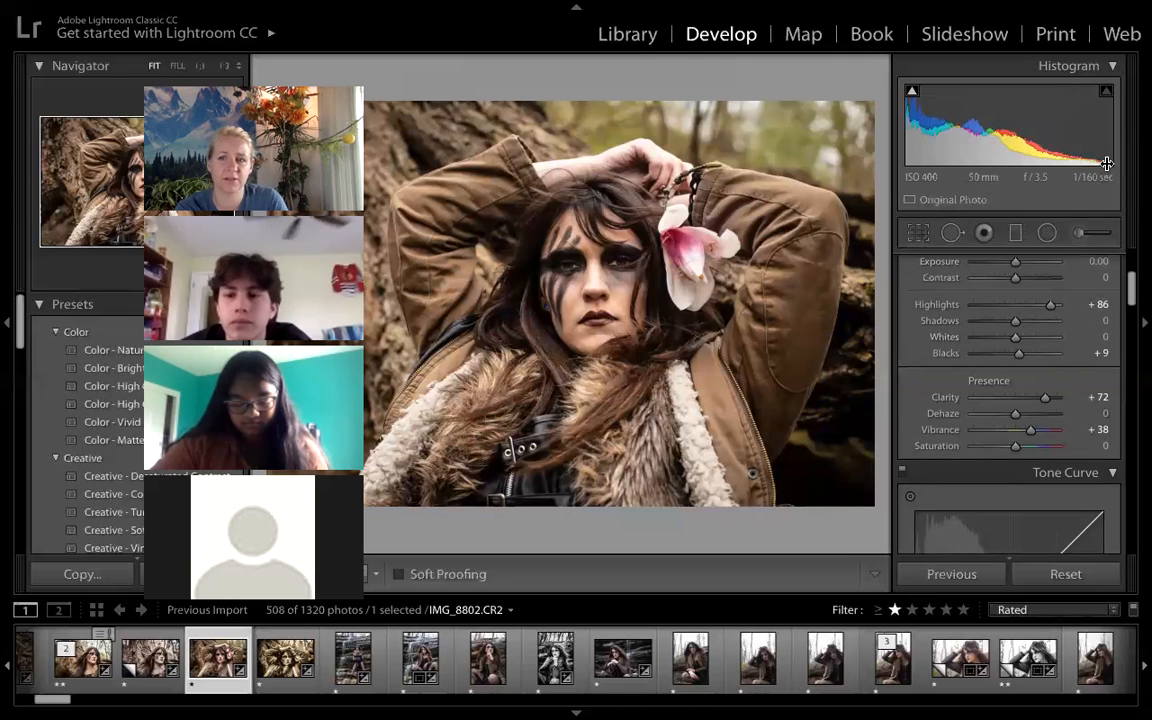
- Try negative Clarity down to −100, set Clarity to +100, and check the face's detail at 1:1 zoom
{"action": "left_click_drag", "start_coordinate": [1046, 399], "coordinate": [1032, 398]}
{"action": "left_click", "coordinate": [993, 398]}
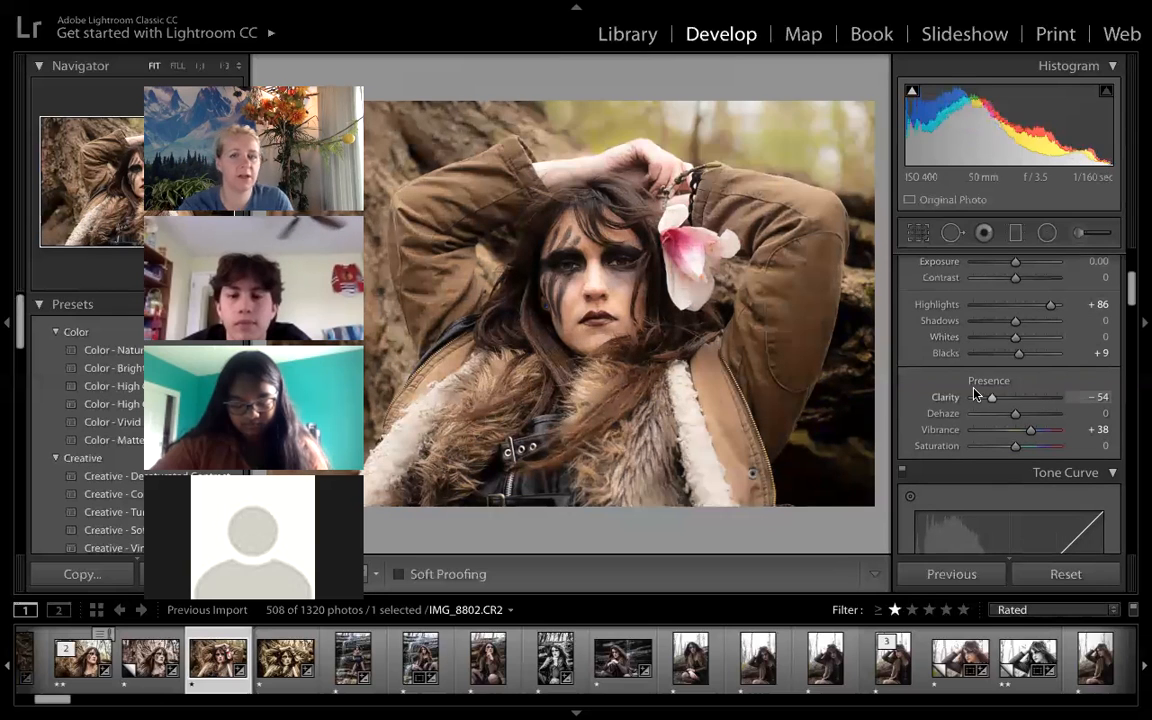
{"action": "left_click", "coordinate": [975, 396]}
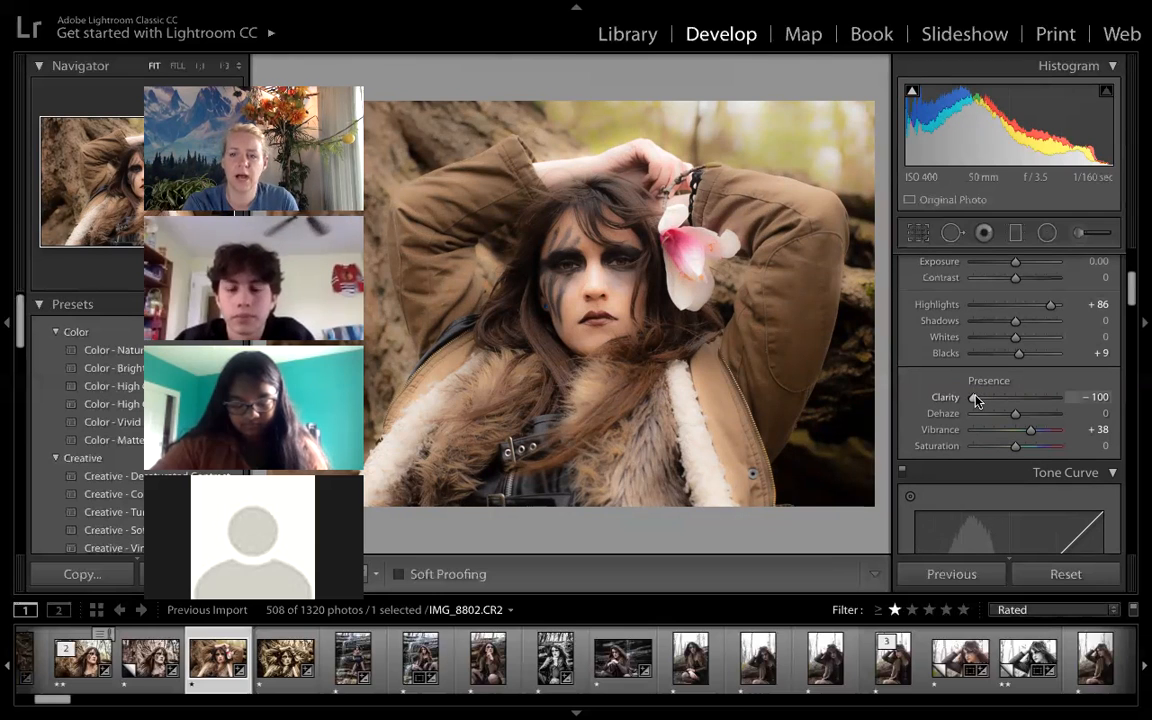
{"action": "left_click_drag", "start_coordinate": [977, 400], "coordinate": [982, 401]}
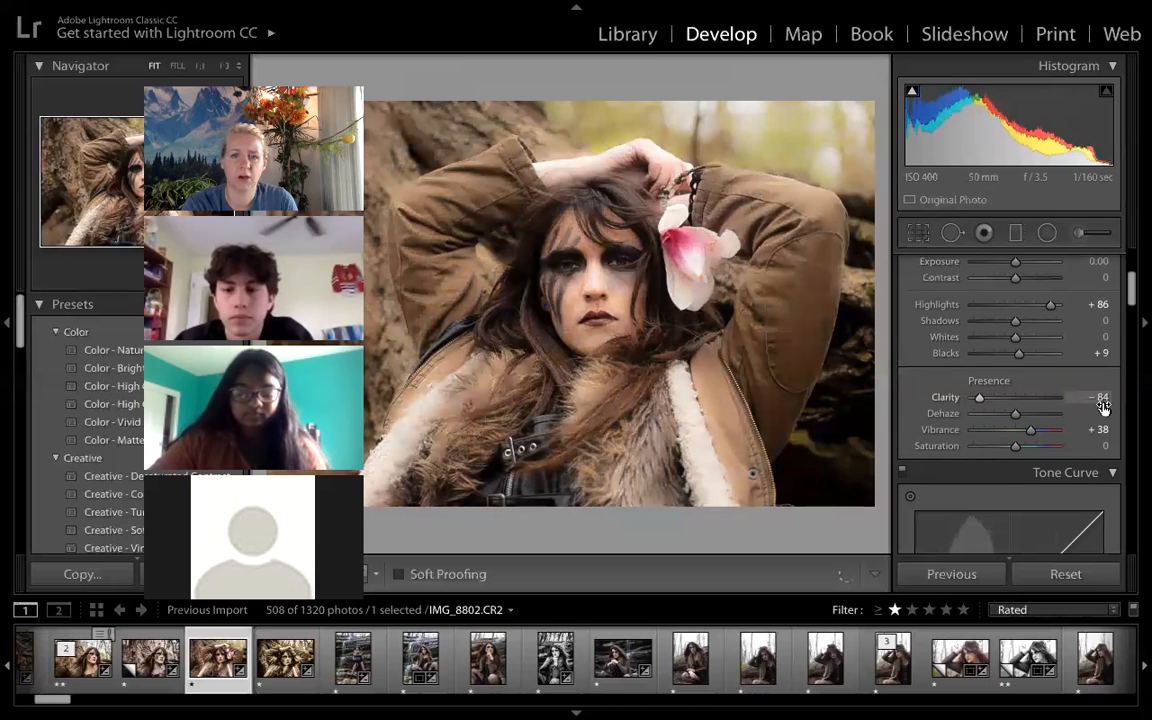
{"action": "left_click_drag", "start_coordinate": [1102, 406], "coordinate": [1118, 404]}
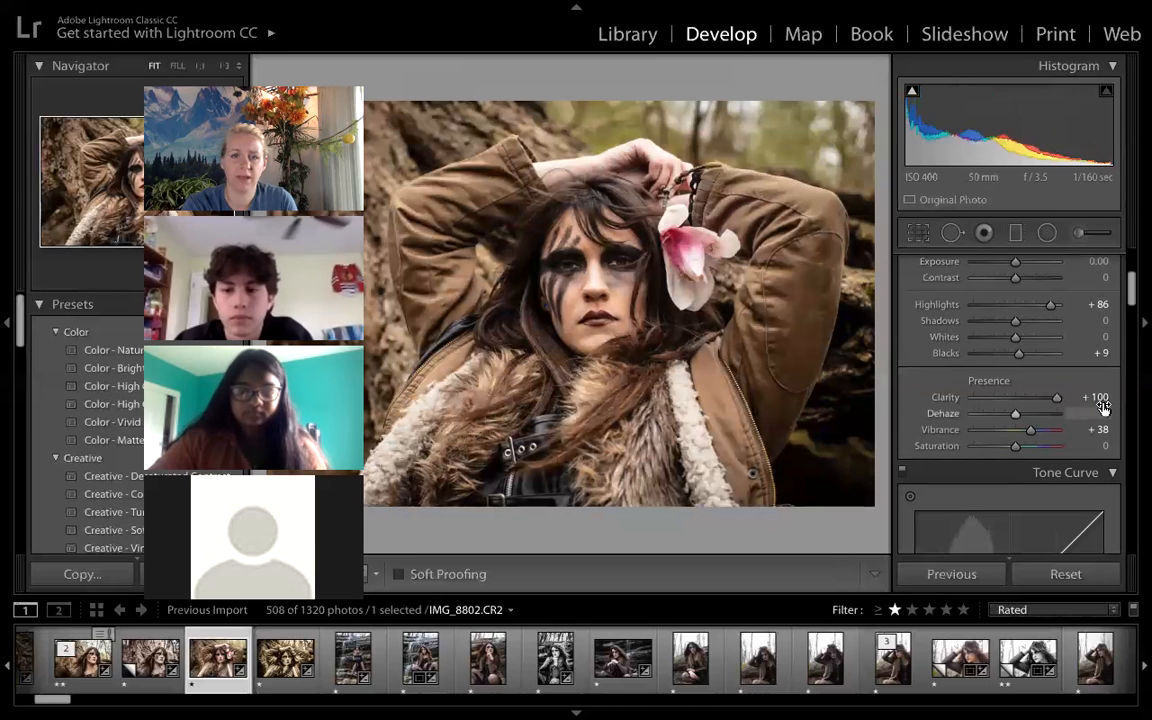
{"action": "left_click", "coordinate": [591, 261]}
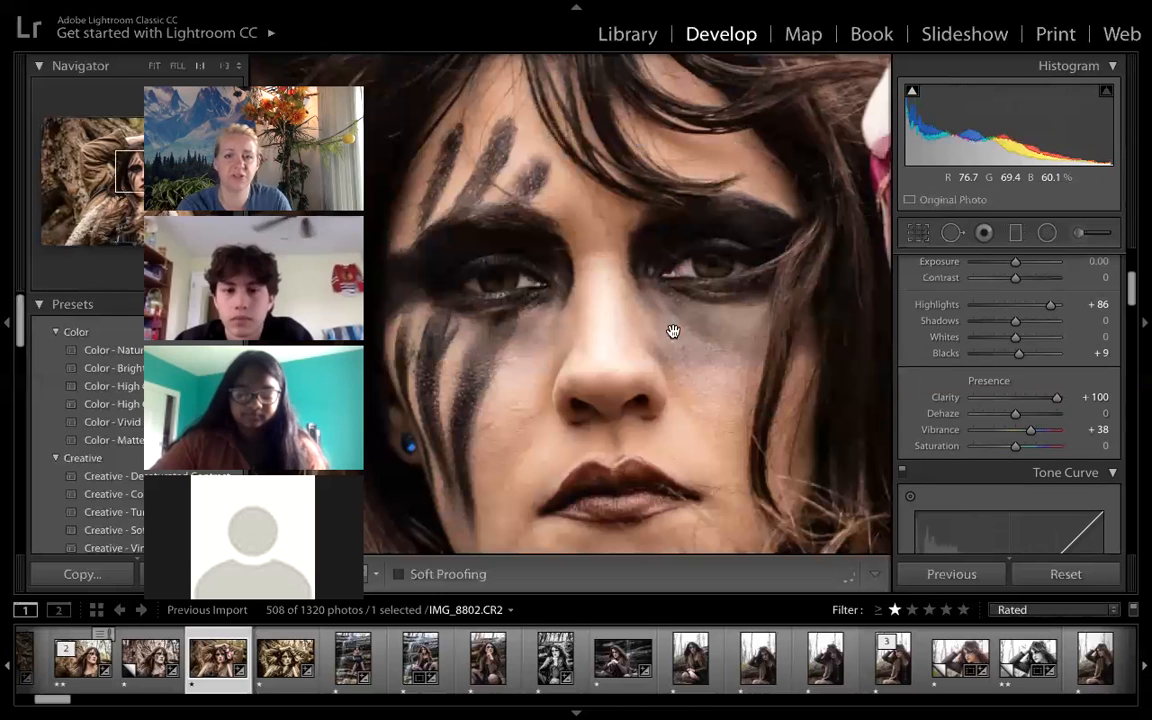
{"action": "scroll", "coordinate": [761, 453], "scroll_direction": "down", "scroll_amount": 2}
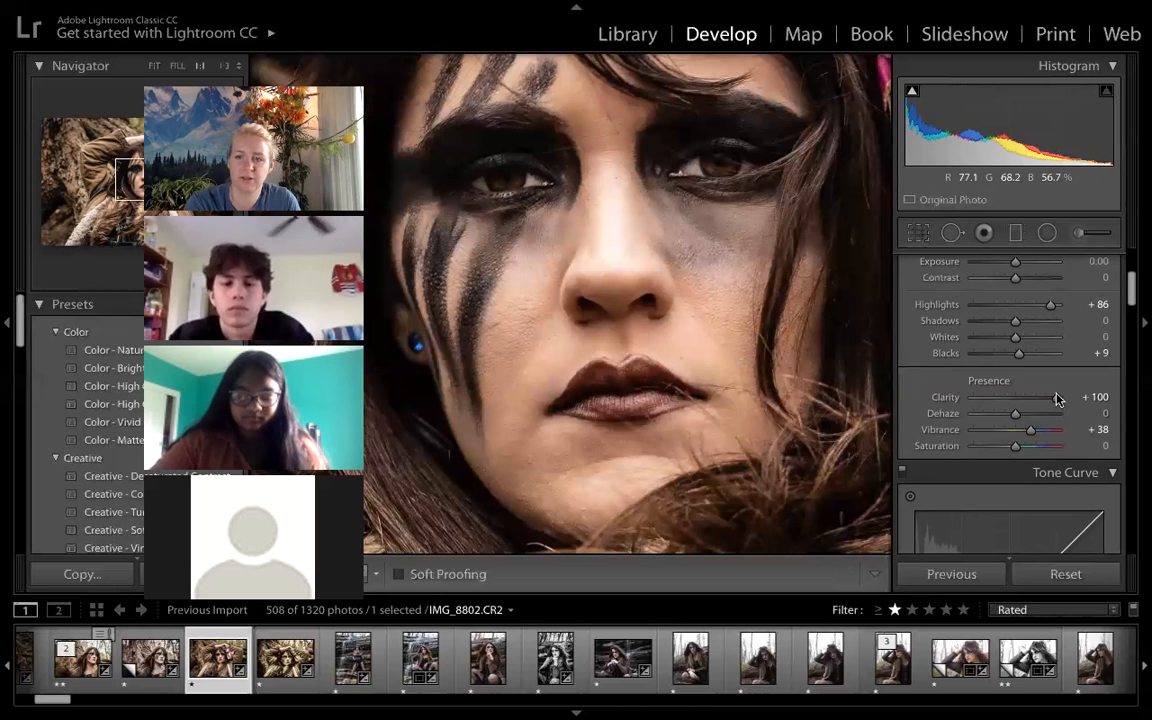
{"action": "left_click_drag", "start_coordinate": [1053, 398], "coordinate": [1112, 398]}
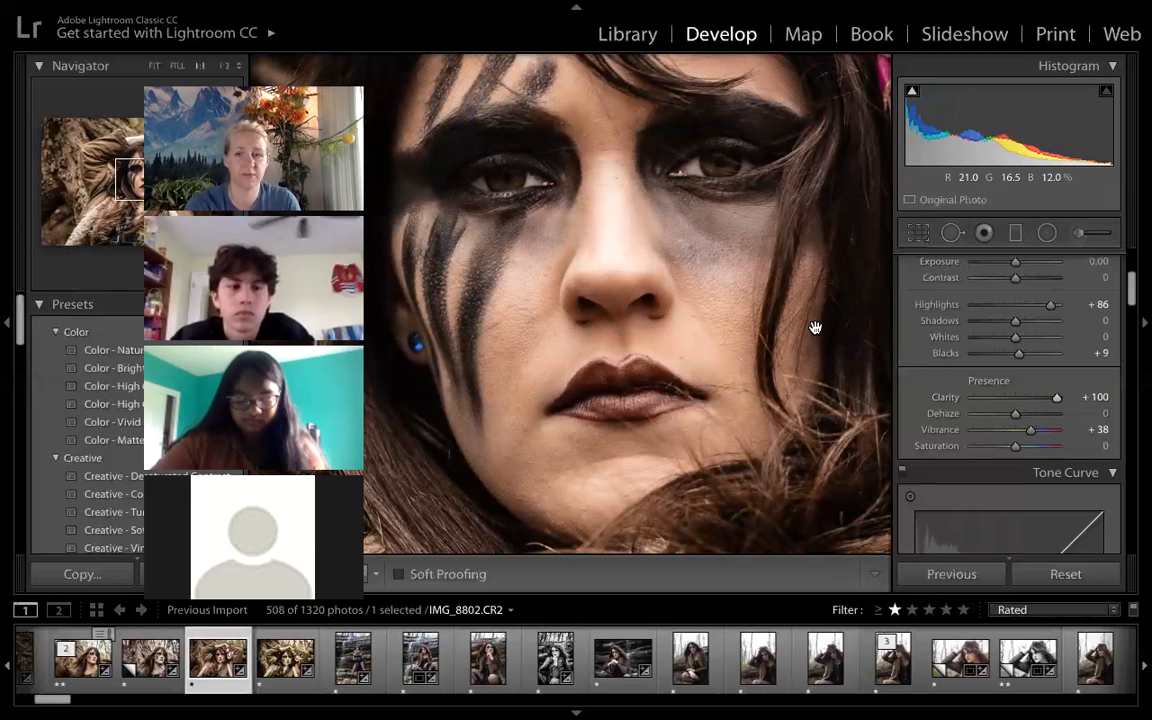
{"action": "left_click", "coordinate": [692, 225]}
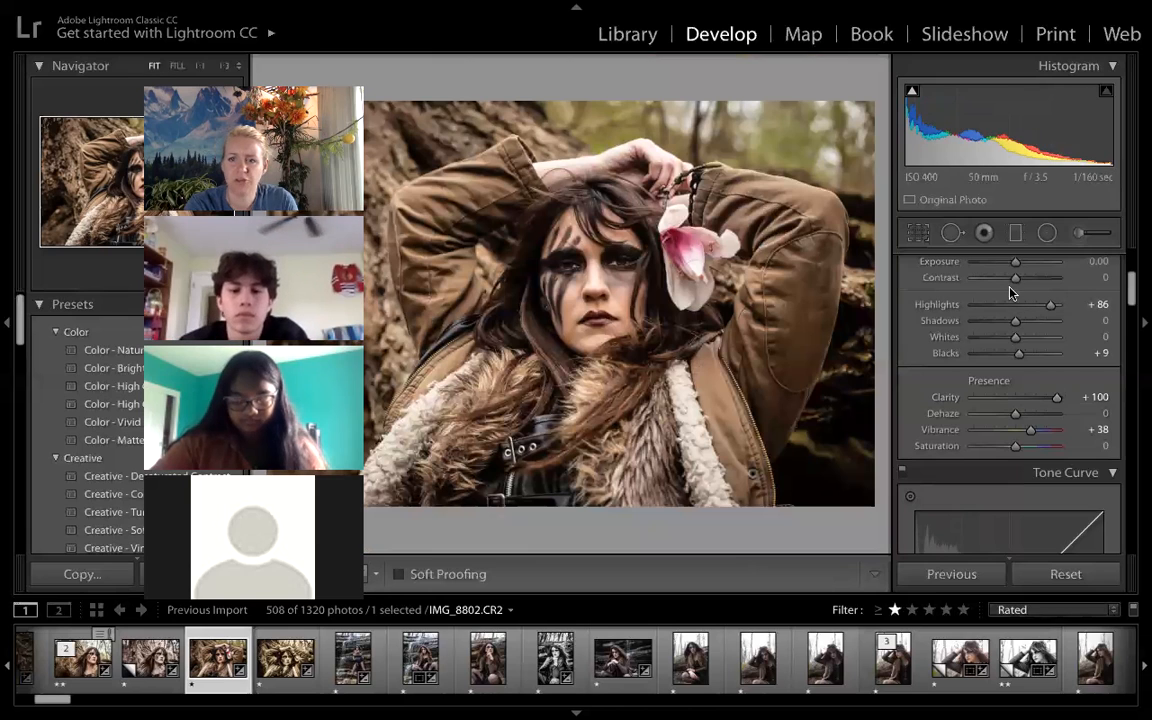
- Set the photo's Exposure to +1.30, Contrast to +61 and Highlights to −65
{"action": "scroll", "coordinate": [1010, 292], "scroll_direction": "up", "scroll_amount": 2}
{"action": "left_click_drag", "start_coordinate": [1016, 302], "coordinate": [1041, 315]}
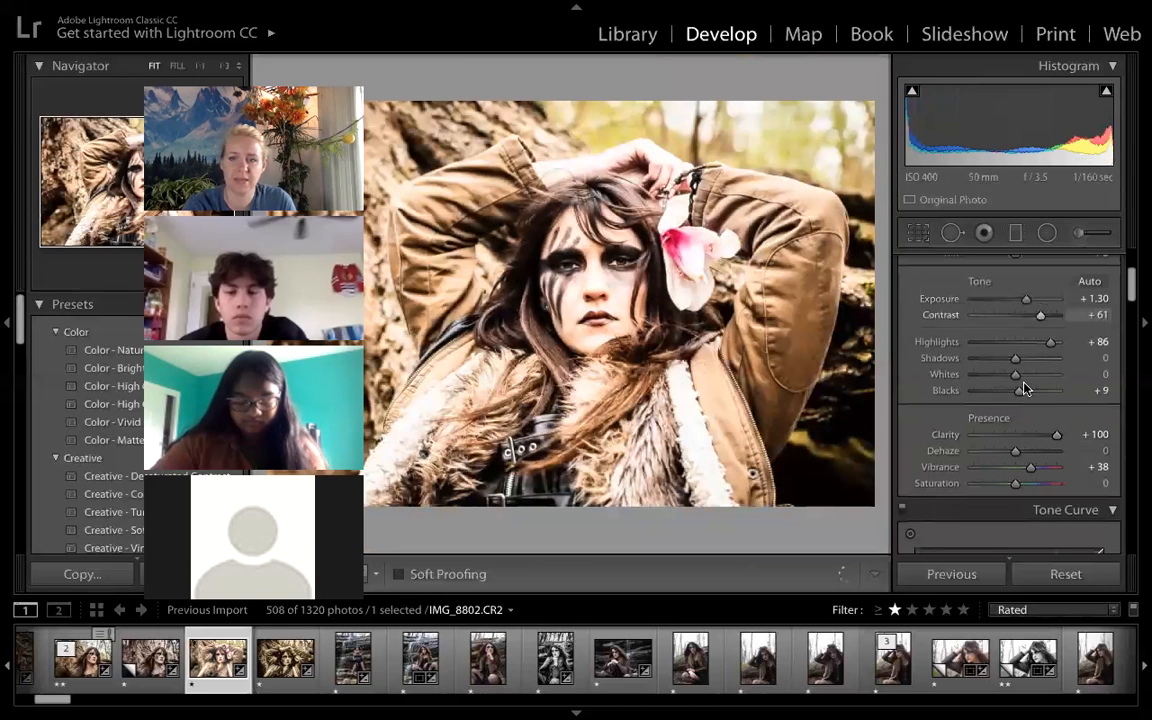
{"action": "left_click_drag", "start_coordinate": [1050, 345], "coordinate": [986, 343]}
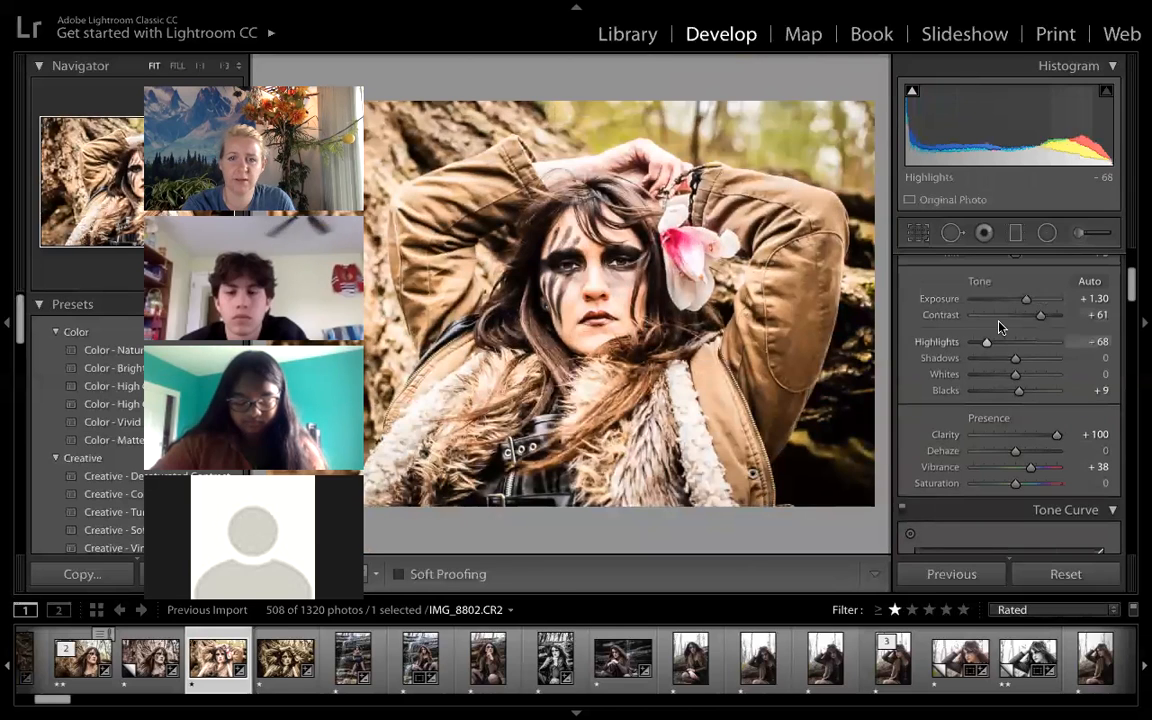
- Apply Auto tone to the photo, and adjust Contrast to +31 and Exposure to +0.95
{"action": "left_click", "coordinate": [1089, 282]}
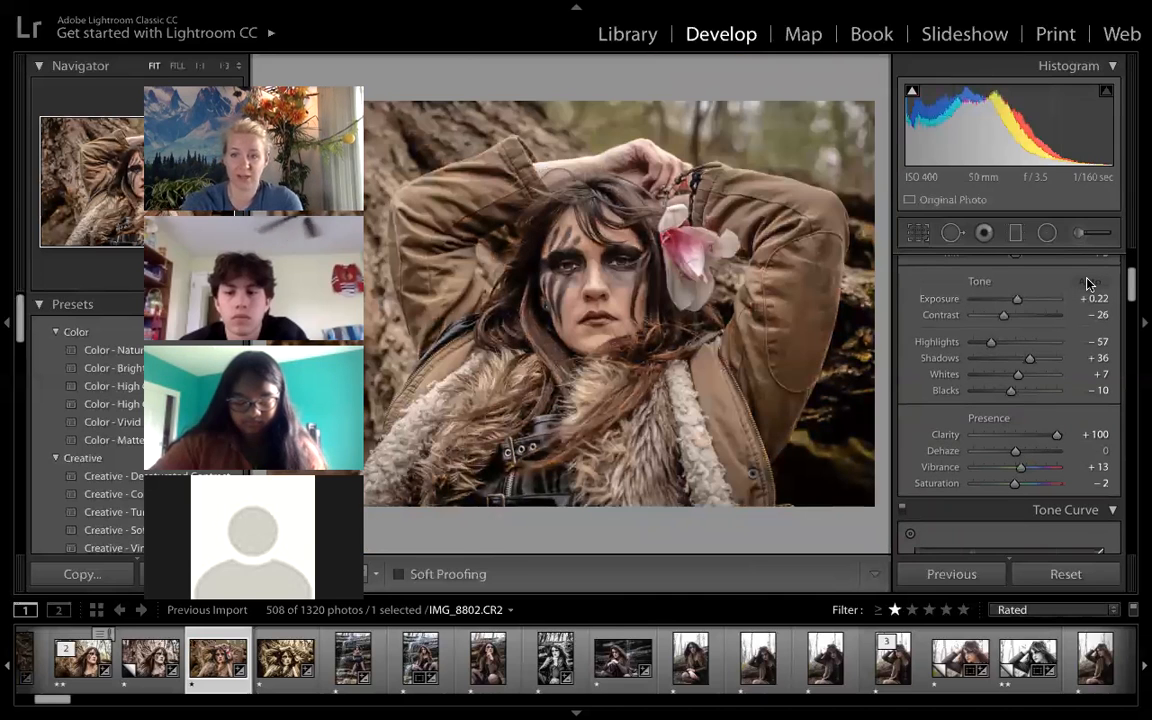
{"action": "left_click", "coordinate": [1025, 318]}
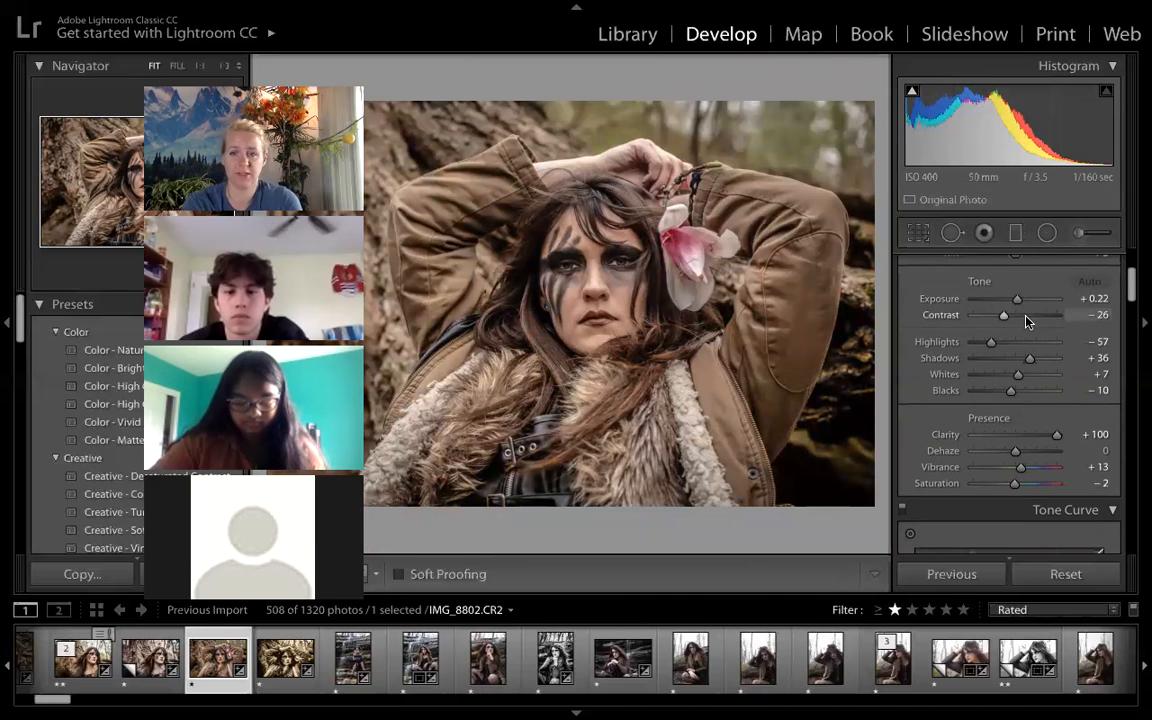
{"action": "left_click_drag", "start_coordinate": [1018, 302], "coordinate": [1024, 302]}
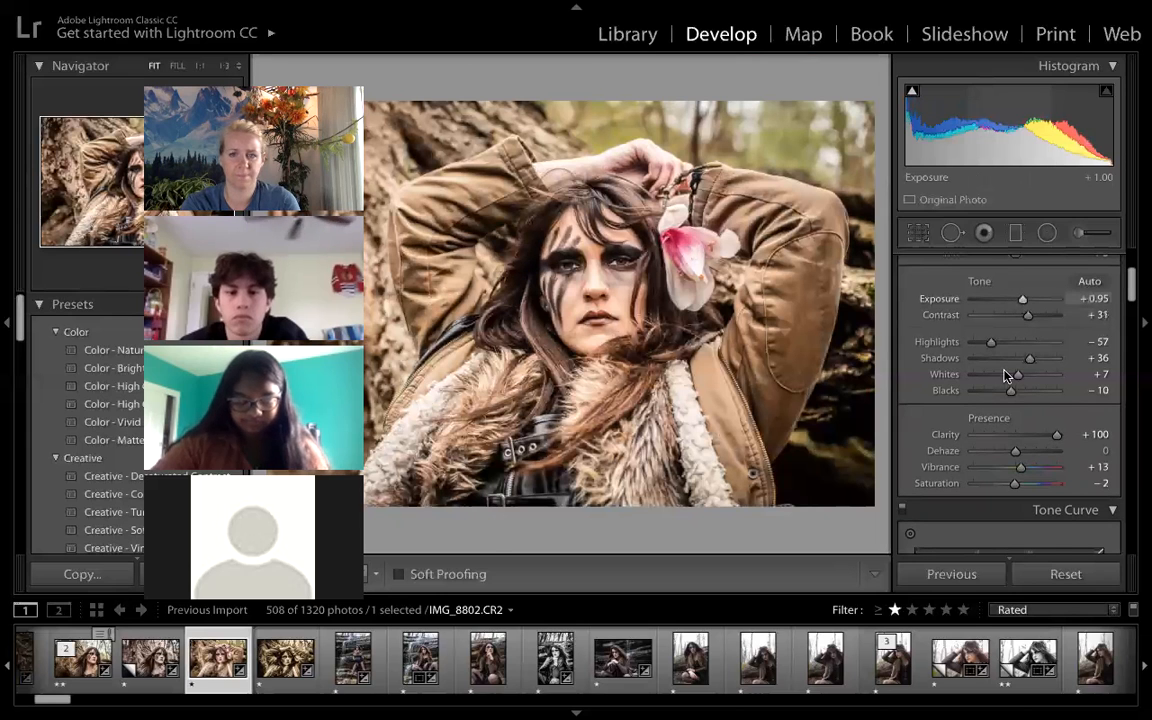
- Set the Noise Reduction Luminance to 81 to smooth the skin, viewing the face at 1:1 zoom
{"action": "scroll", "coordinate": [1006, 372], "scroll_direction": "down", "scroll_amount": 5}
{"action": "scroll", "coordinate": [1006, 372], "scroll_direction": "down", "scroll_amount": 6}
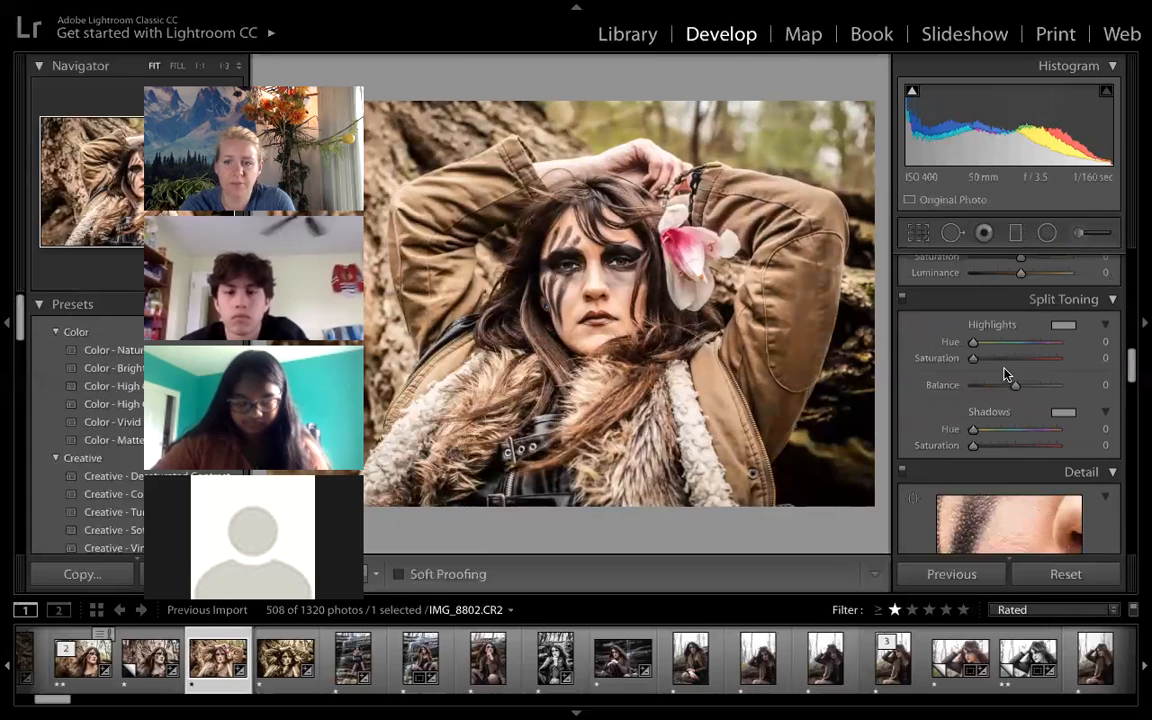
{"action": "scroll", "coordinate": [1006, 377], "scroll_direction": "down", "scroll_amount": 3}
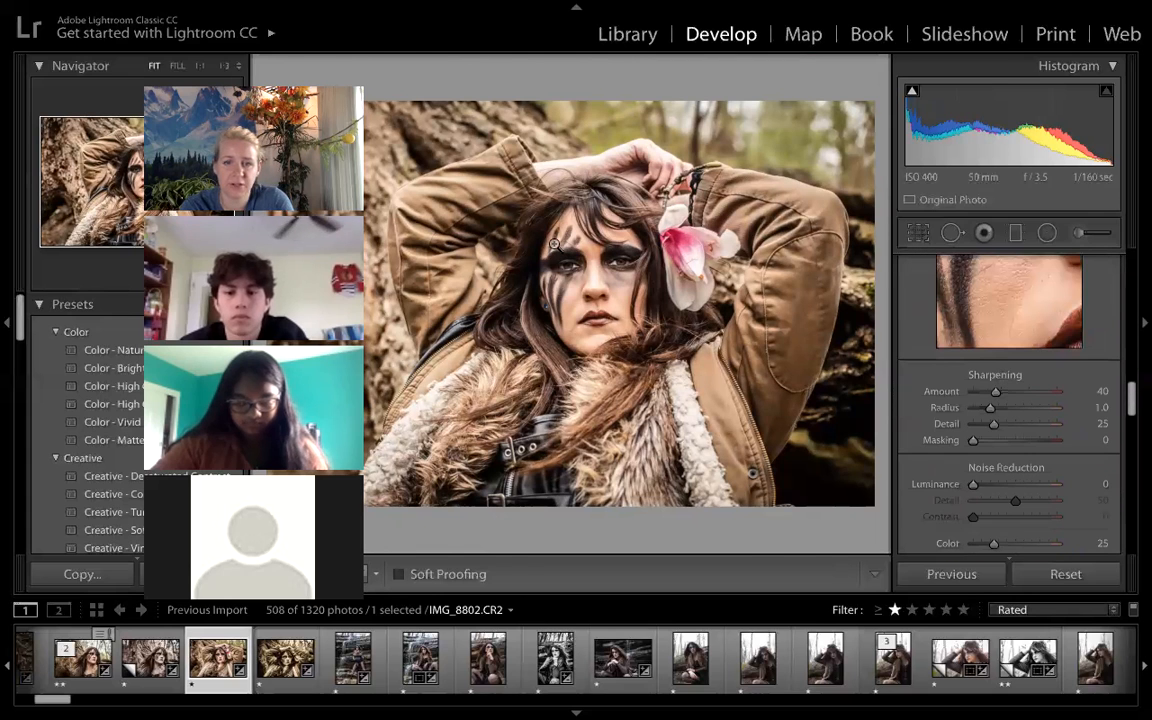
{"action": "left_click", "coordinate": [554, 243]}
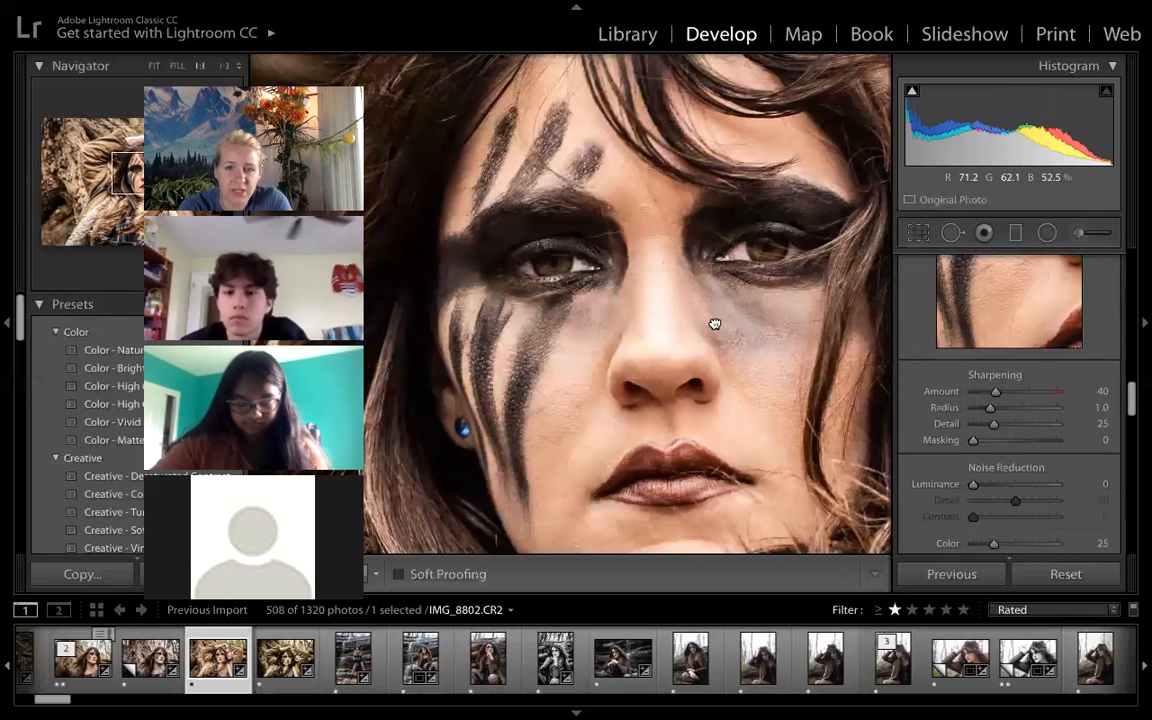
{"action": "left_click_drag", "start_coordinate": [715, 324], "coordinate": [715, 299]}
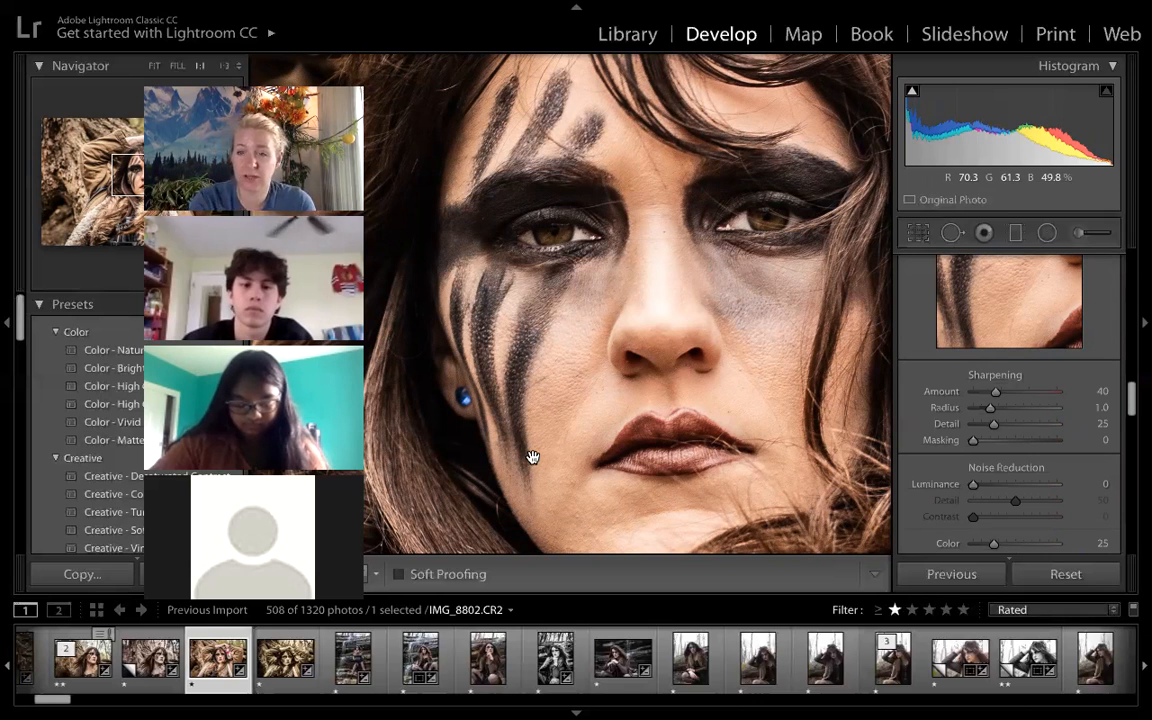
{"action": "left_click_drag", "start_coordinate": [973, 484], "coordinate": [1039, 481]}
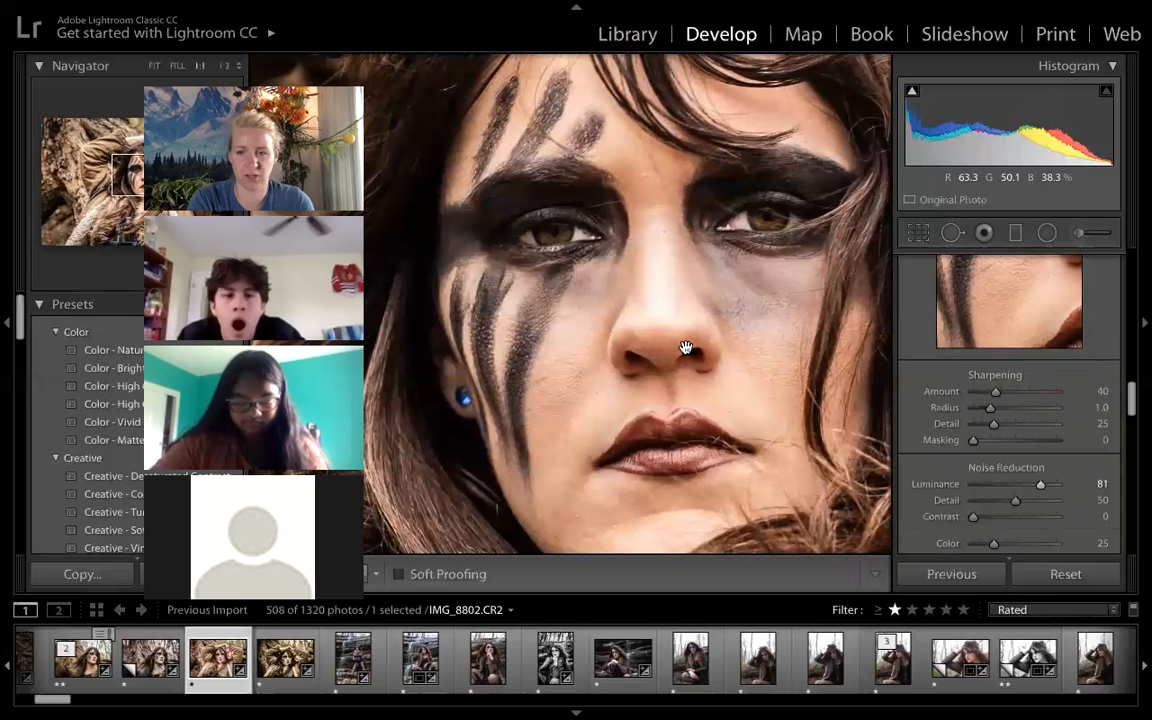
- Reset all of the photo's develop settings, and undo the reset
{"action": "left_click", "coordinate": [1038, 582]}
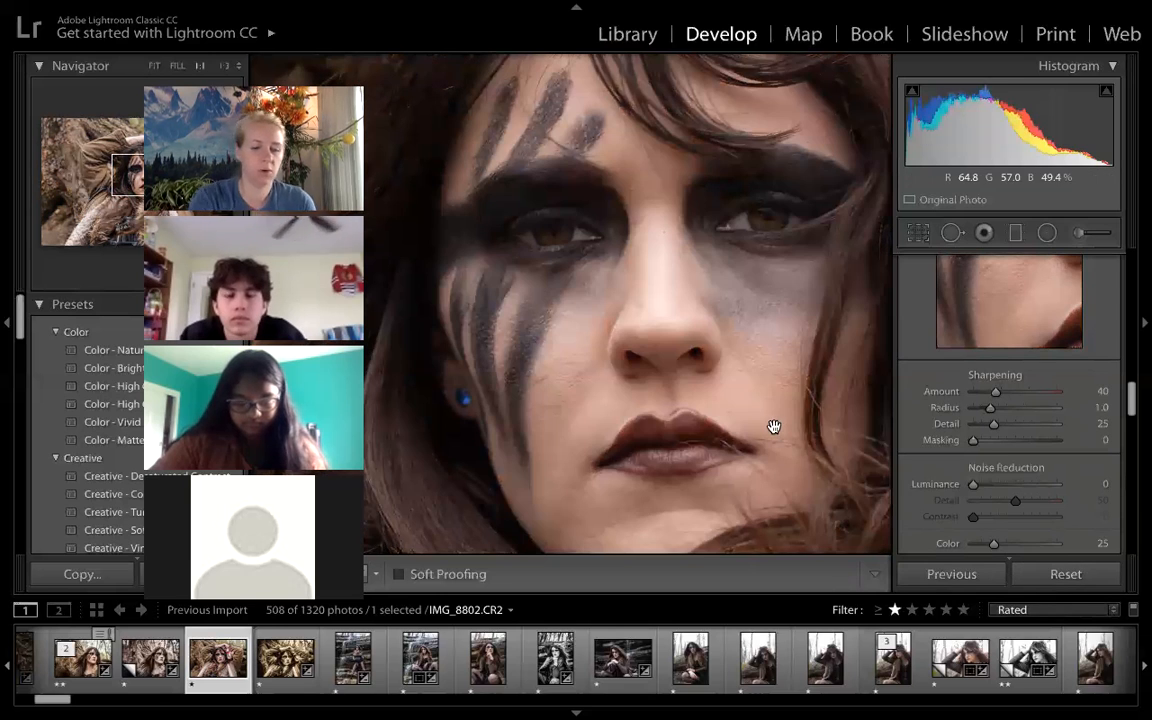
{"action": "key", "text": "ctrl+z"}
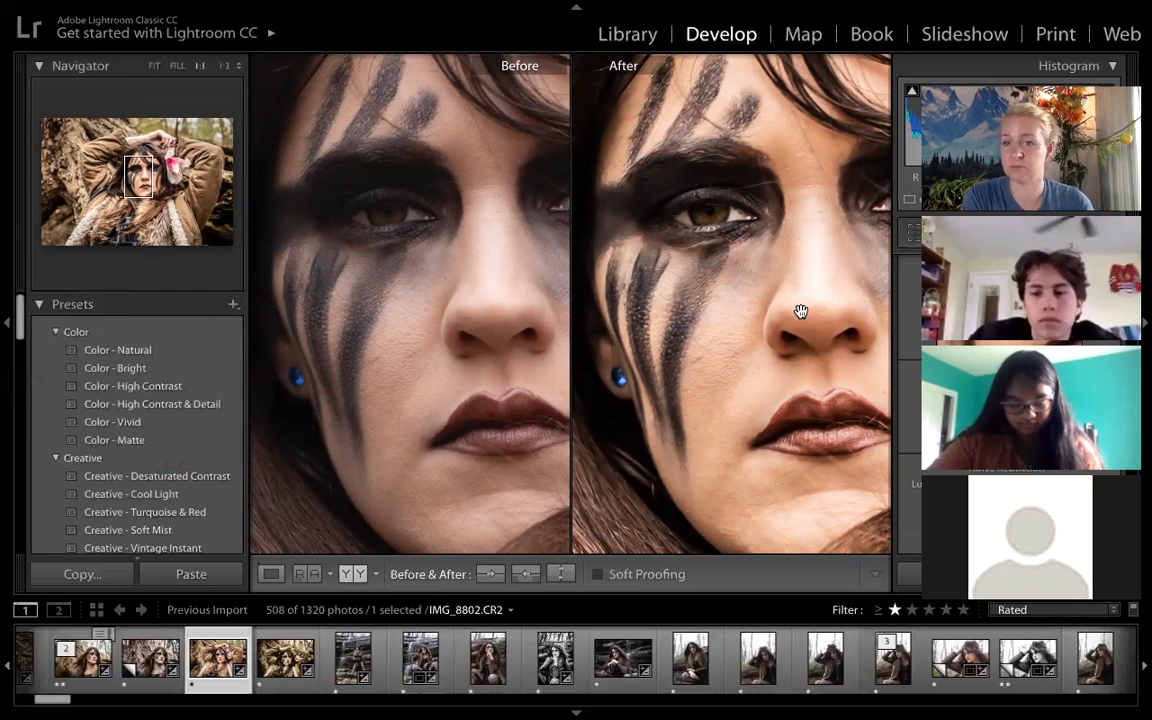
- Leave the before/after comparison for the single-photo view and fit the whole portrait in it
{"action": "left_click_drag", "start_coordinate": [995, 60], "coordinate": [645, 75]}
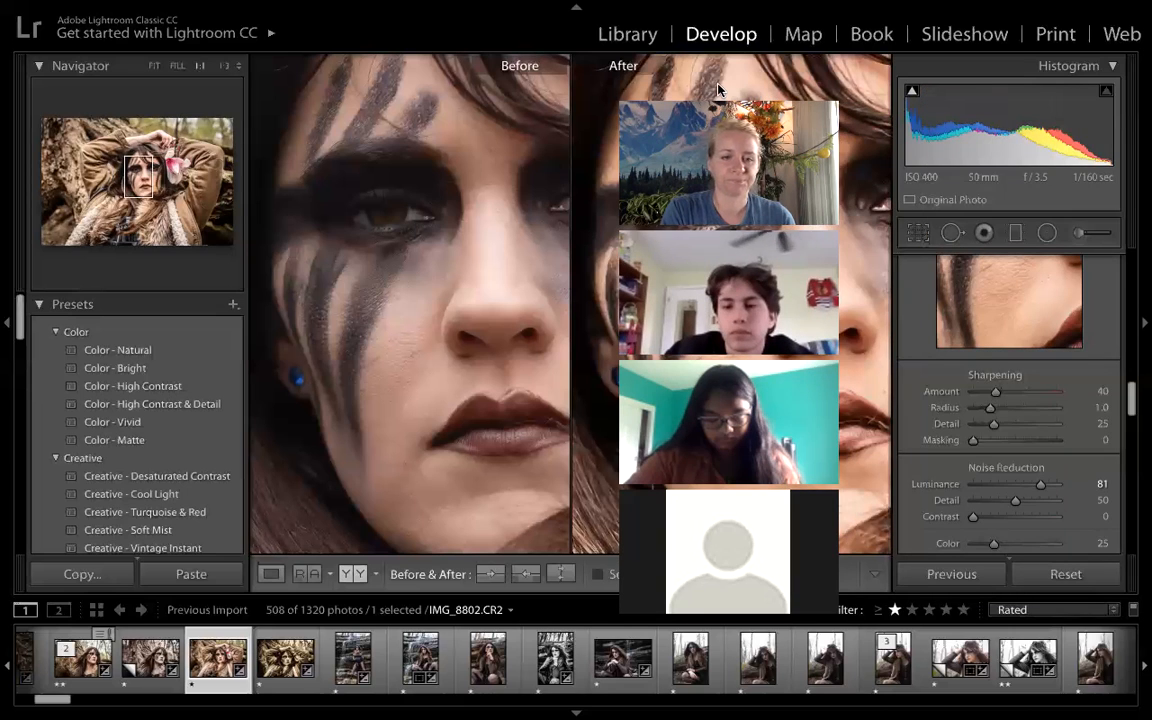
{"action": "left_click", "coordinate": [270, 574]}
{"action": "left_click_drag", "start_coordinate": [714, 83], "coordinate": [167, 69]}
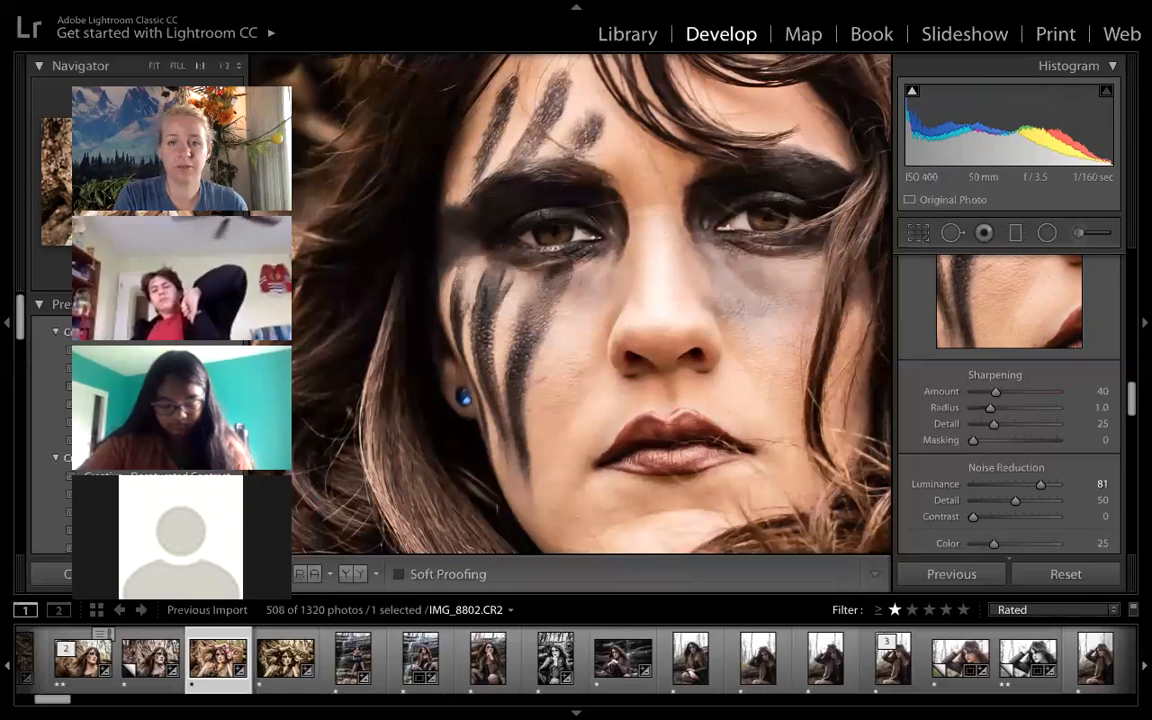
{"action": "left_click", "coordinate": [630, 278]}
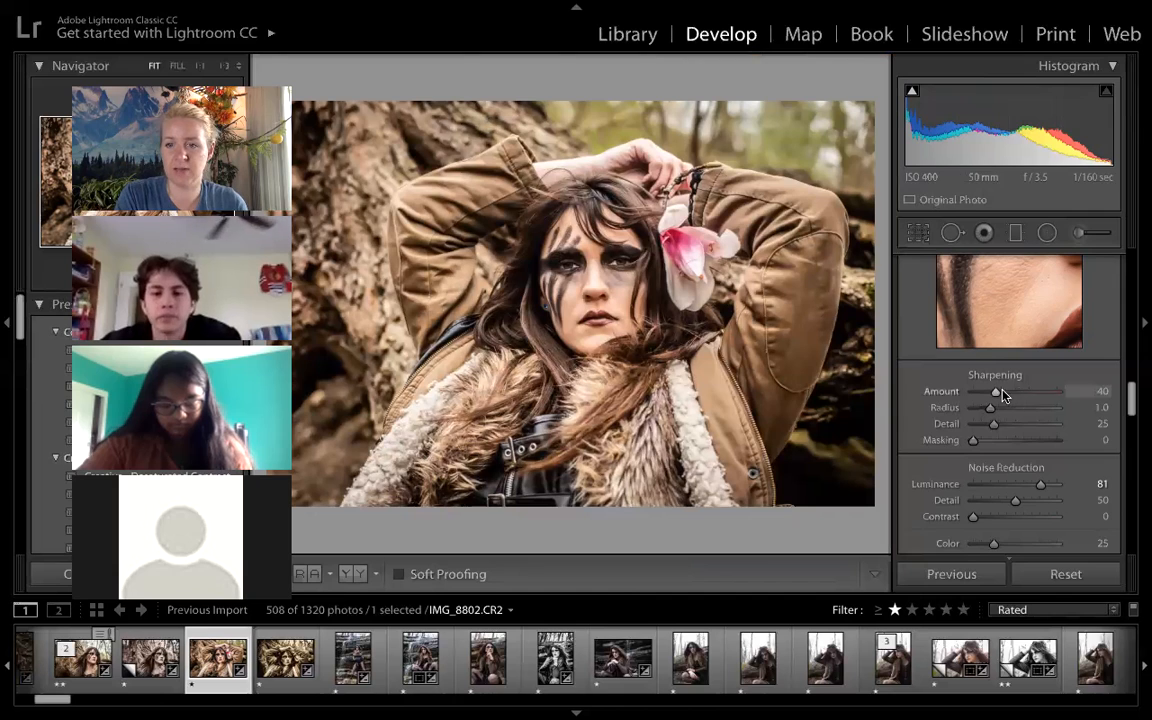
- Warm up the photo by setting the white balance Temp to 7,216
{"action": "scroll", "coordinate": [1003, 397], "scroll_direction": "up", "scroll_amount": 10}
{"action": "left_click_drag", "start_coordinate": [1006, 382], "coordinate": [1009, 384]}
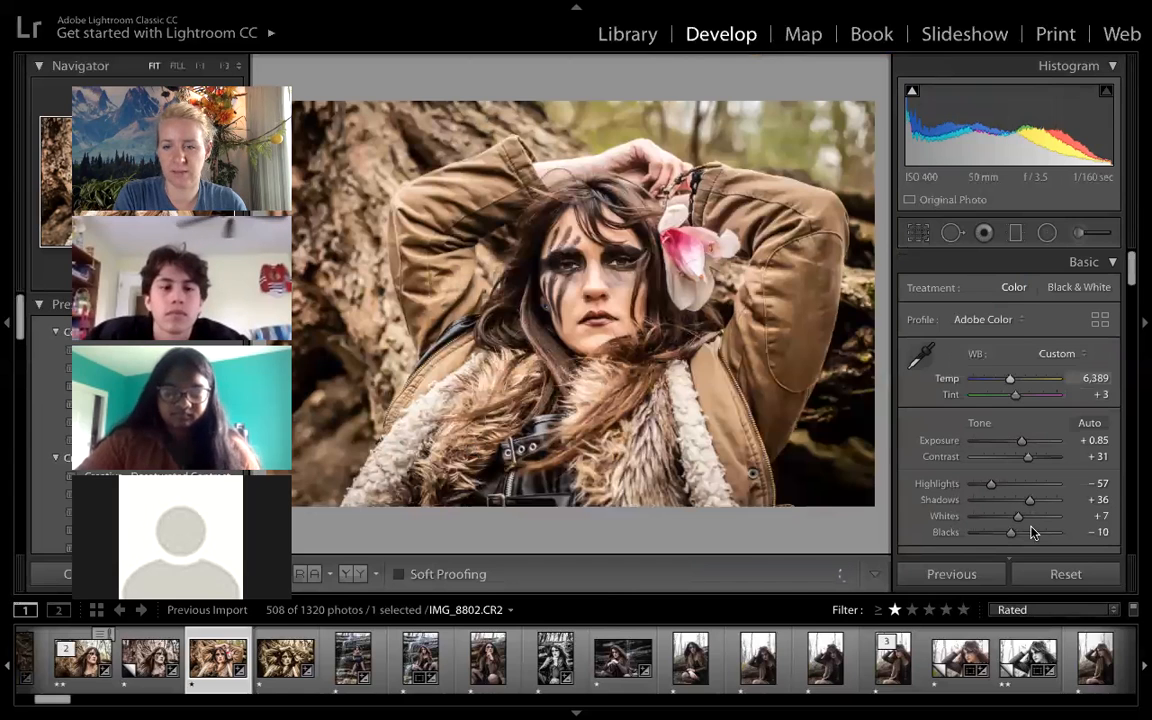
{"action": "left_click_drag", "start_coordinate": [1020, 532], "coordinate": [1015, 535]}
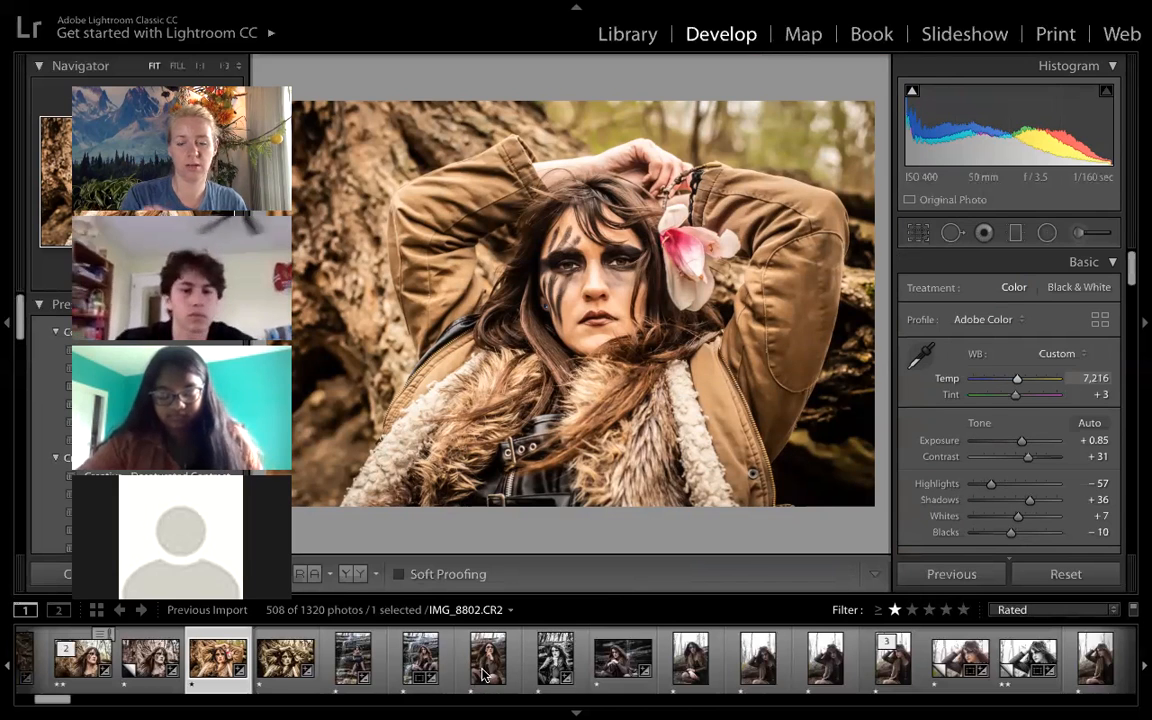
- Apply the previous photo's develop settings to IMG_8817.CR2 and rate it two stars
{"action": "key", "text": "ctrl+2"}
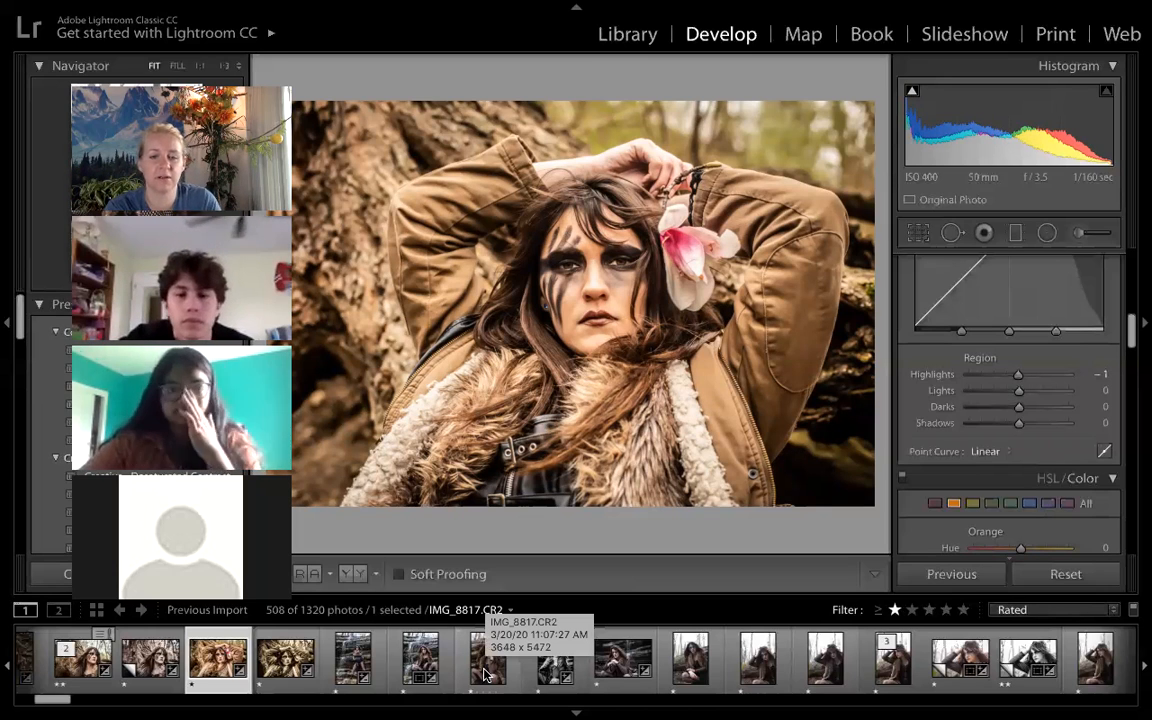
{"action": "left_click", "coordinate": [484, 675]}
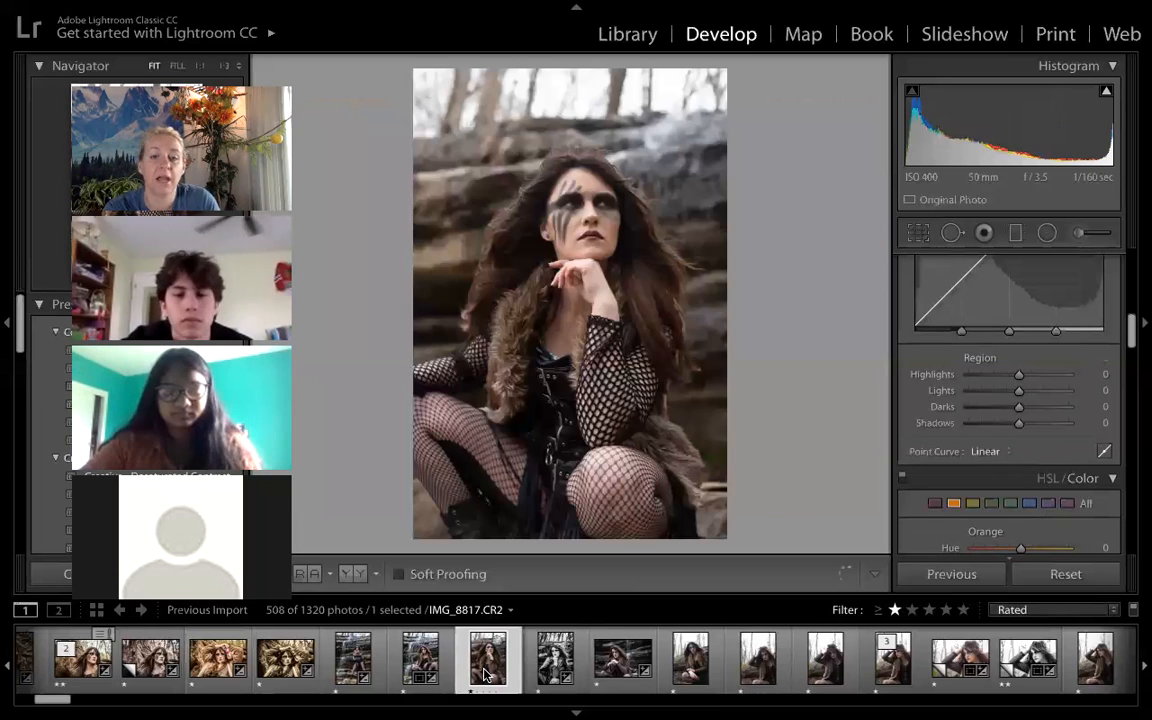
{"action": "left_click", "coordinate": [940, 571]}
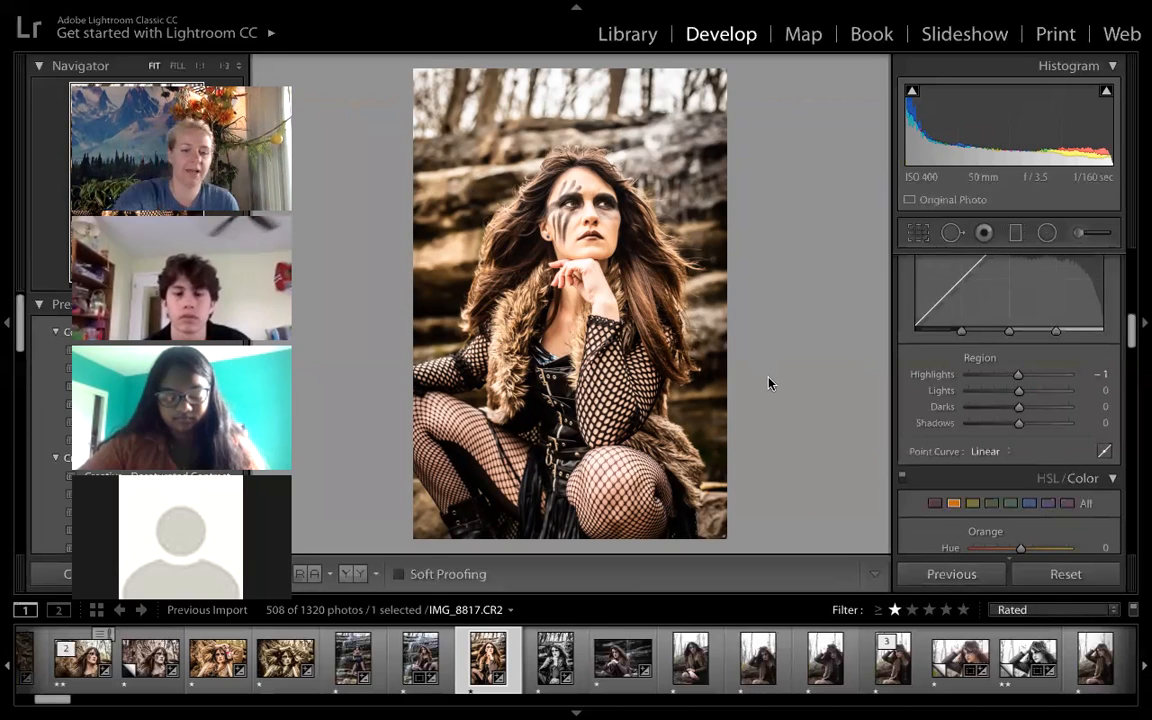
{"action": "key", "text": "2"}
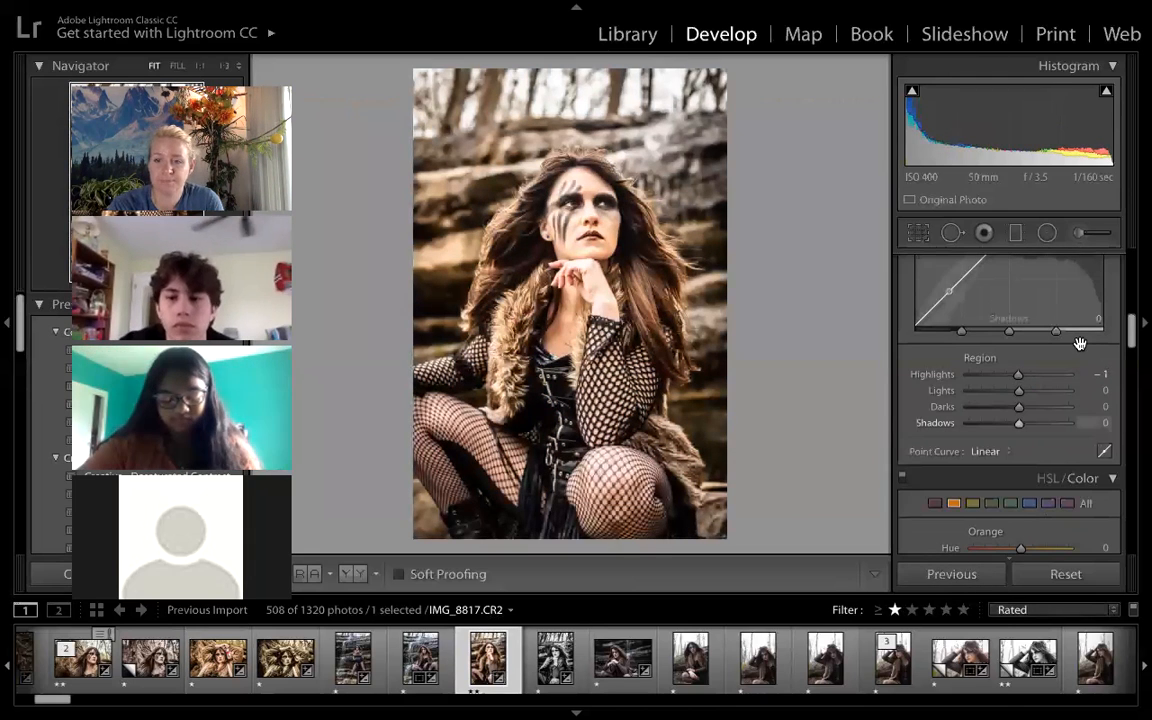
- Add a dark post-crop vignette to the photo with Amount −100 and Feather 76
{"action": "scroll", "coordinate": [1080, 344], "scroll_direction": "down", "scroll_amount": 5}
{"action": "scroll", "coordinate": [1080, 342], "scroll_direction": "up", "scroll_amount": 2}
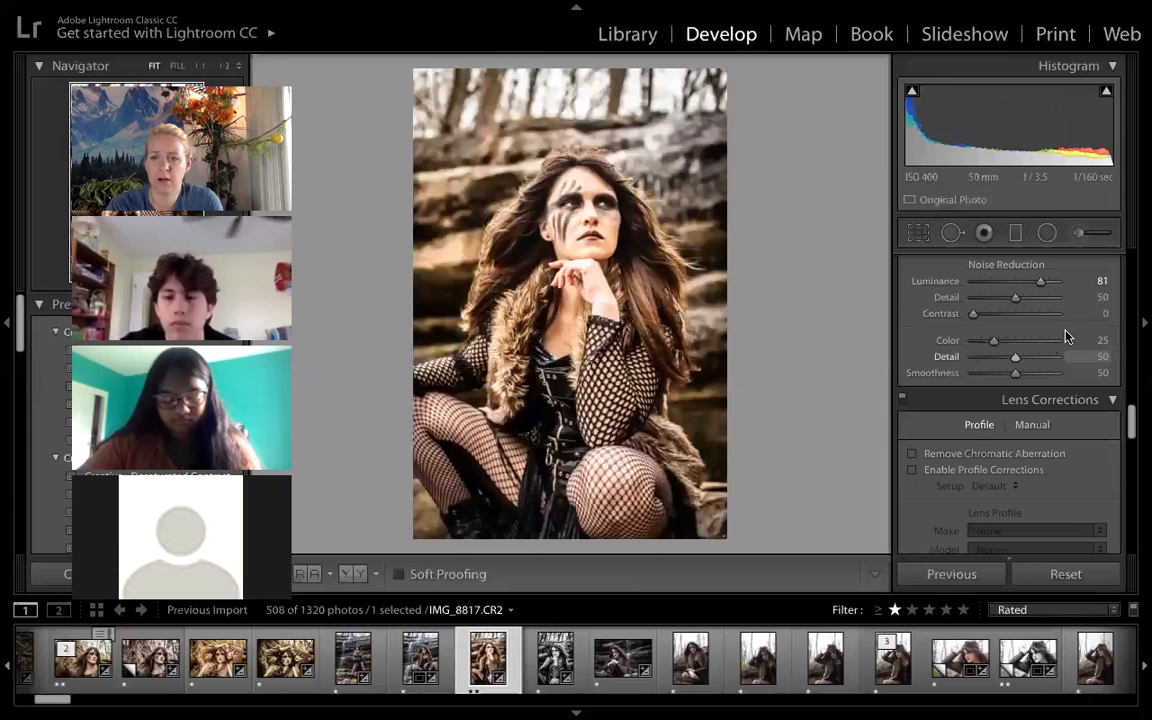
{"action": "scroll", "coordinate": [1070, 338], "scroll_direction": "down", "scroll_amount": 5}
{"action": "scroll", "coordinate": [1068, 331], "scroll_direction": "down", "scroll_amount": 2}
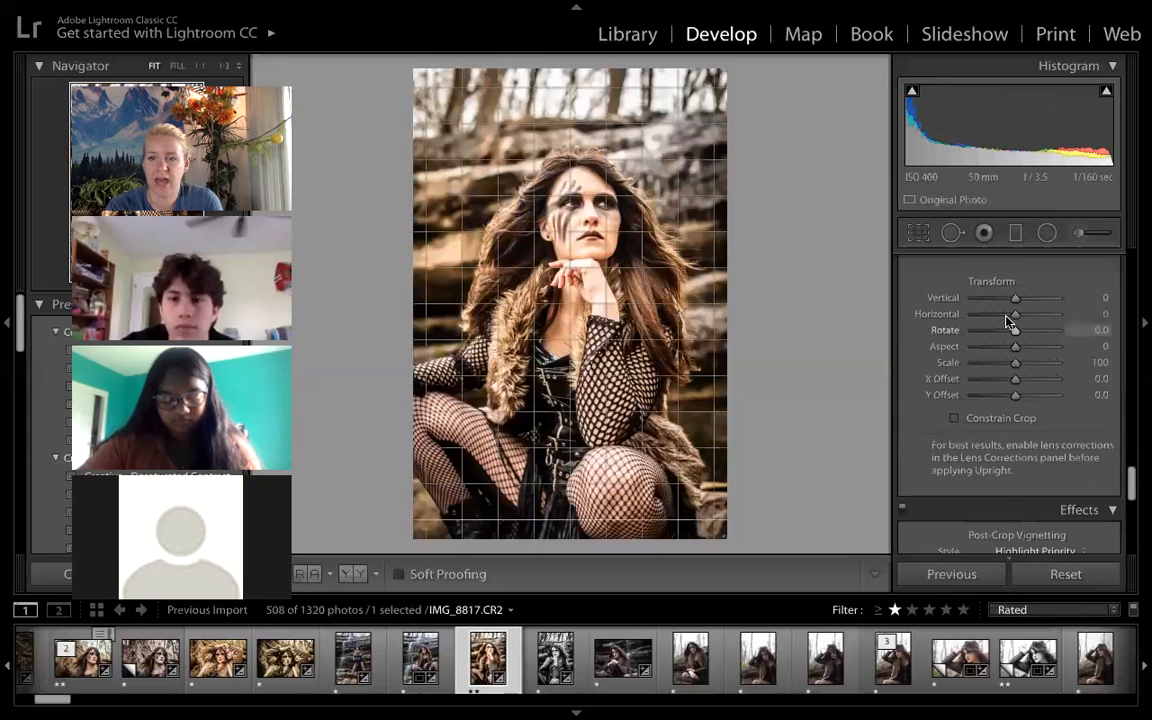
{"action": "scroll", "coordinate": [1040, 326], "scroll_direction": "down", "scroll_amount": 3}
{"action": "left_click_drag", "start_coordinate": [1006, 321], "coordinate": [970, 318]}
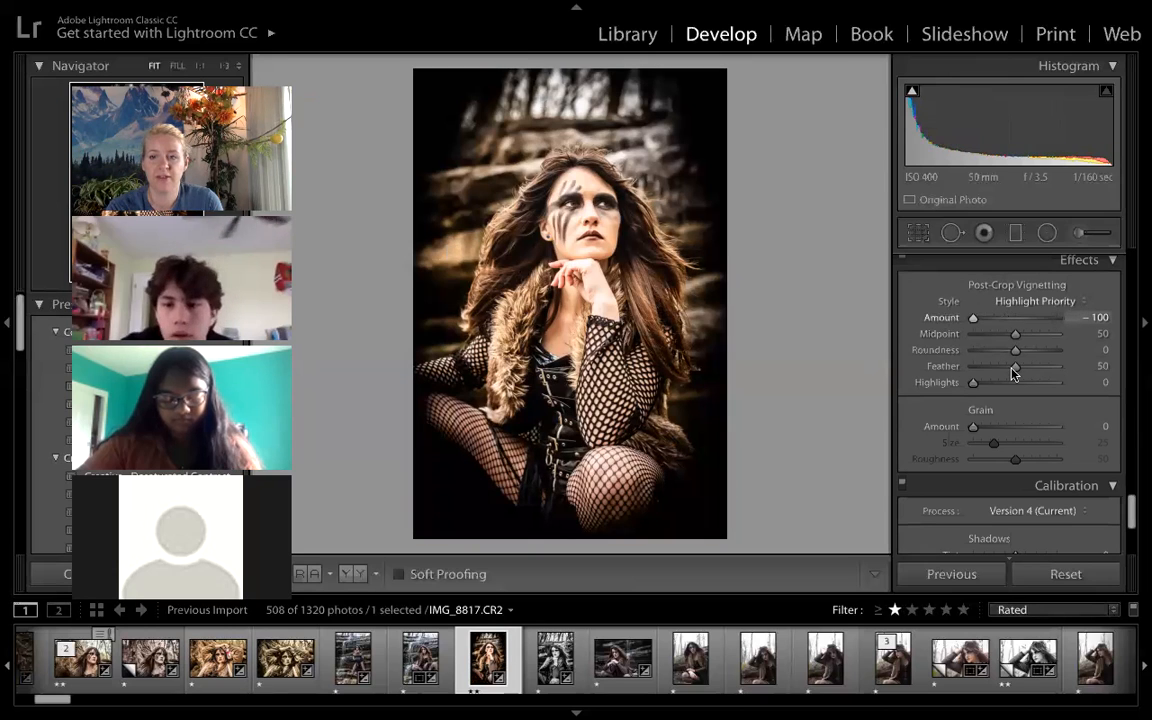
{"action": "left_click_drag", "start_coordinate": [1017, 368], "coordinate": [1035, 367]}
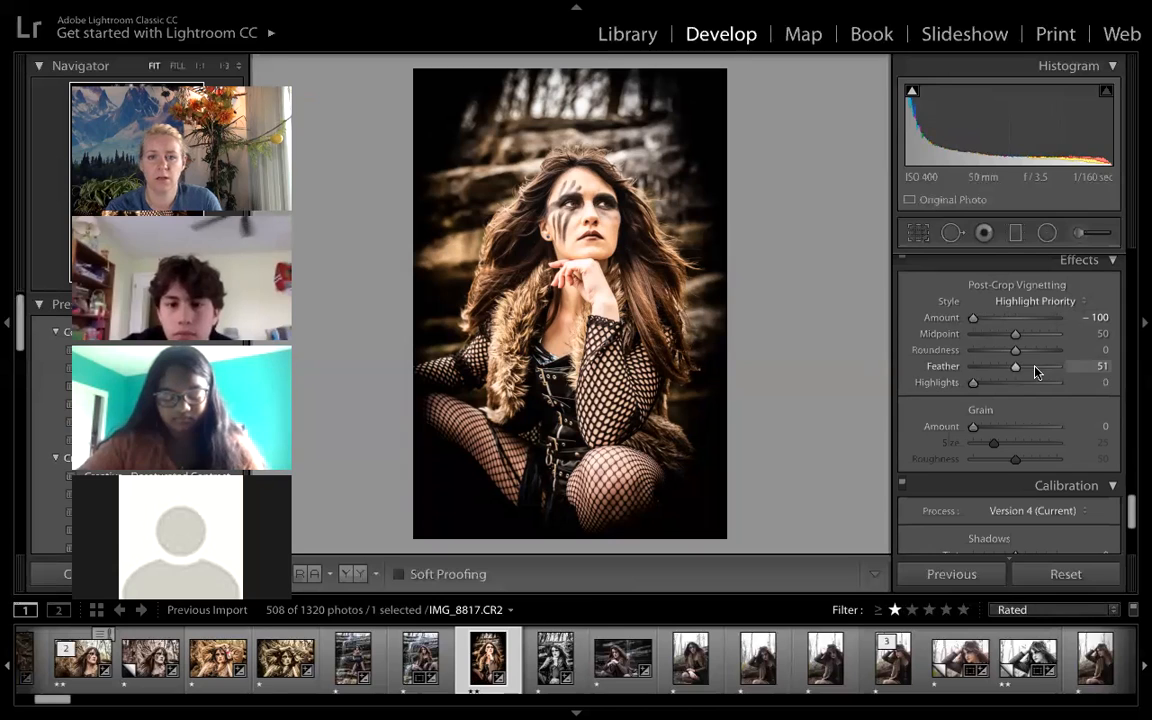
{"action": "left_click", "coordinate": [1034, 366]}
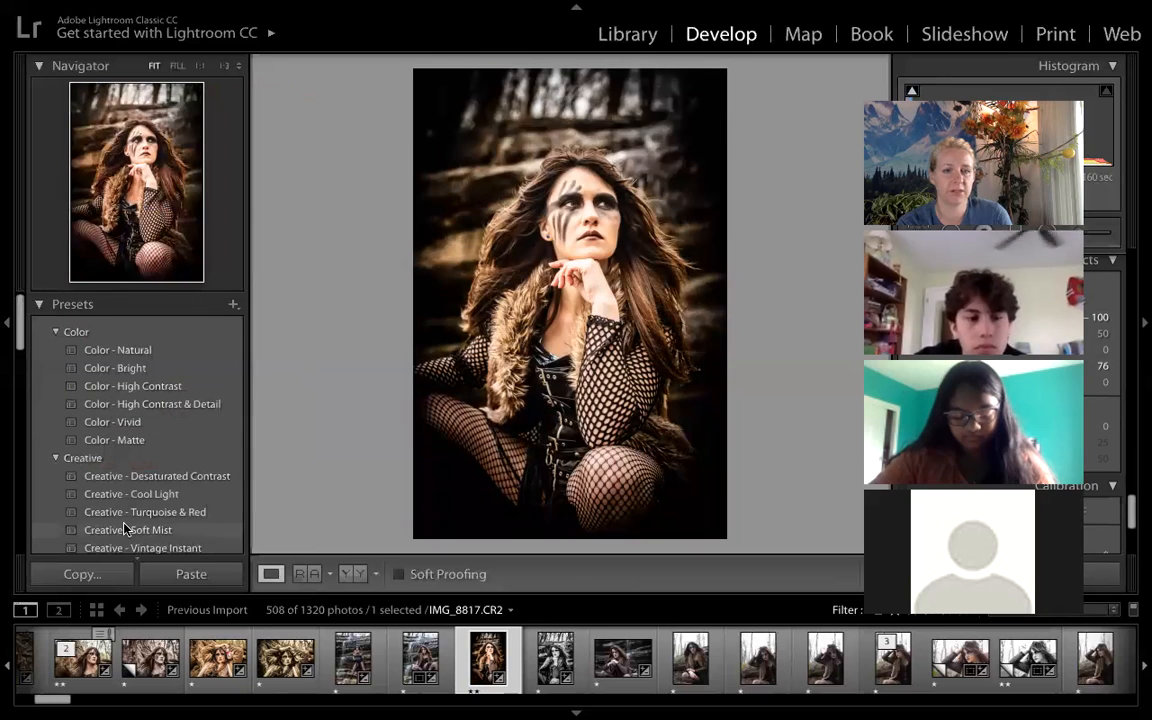
- Preview the Creative and B&W presets on the photo and apply B&W Punch
{"action": "scroll", "coordinate": [130, 545], "scroll_direction": "down", "scroll_amount": 3}
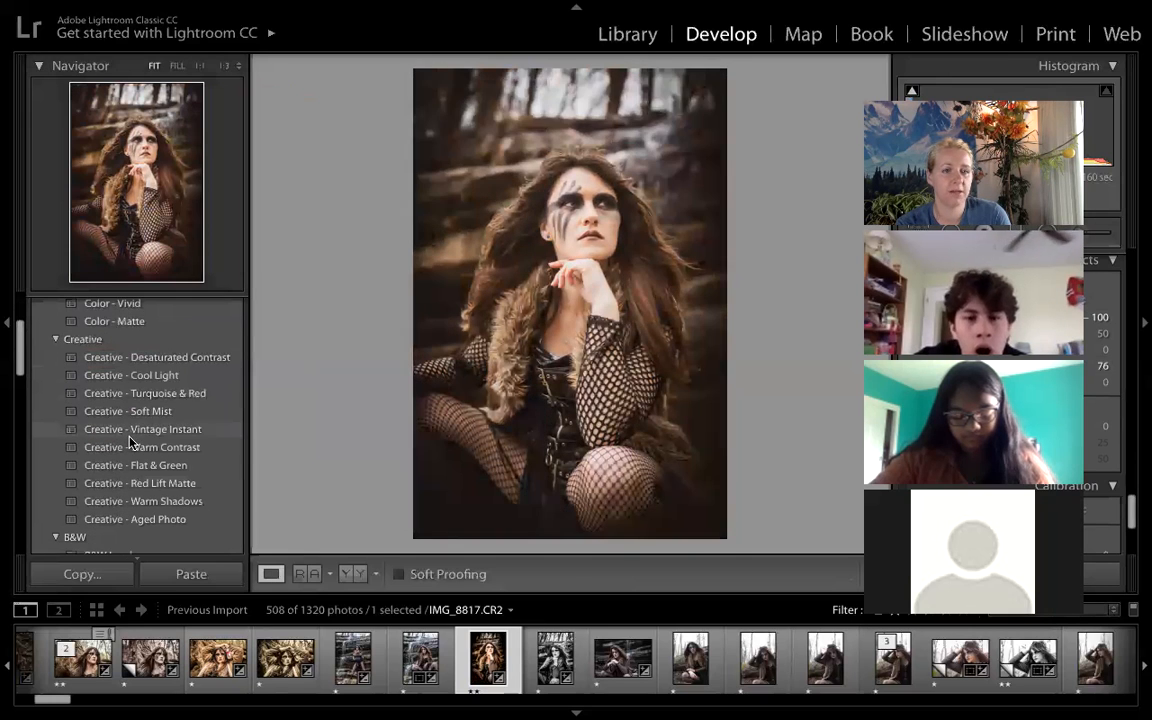
{"action": "scroll", "coordinate": [130, 443], "scroll_direction": "down", "scroll_amount": 2}
{"action": "scroll", "coordinate": [140, 495], "scroll_direction": "down", "scroll_amount": 1}
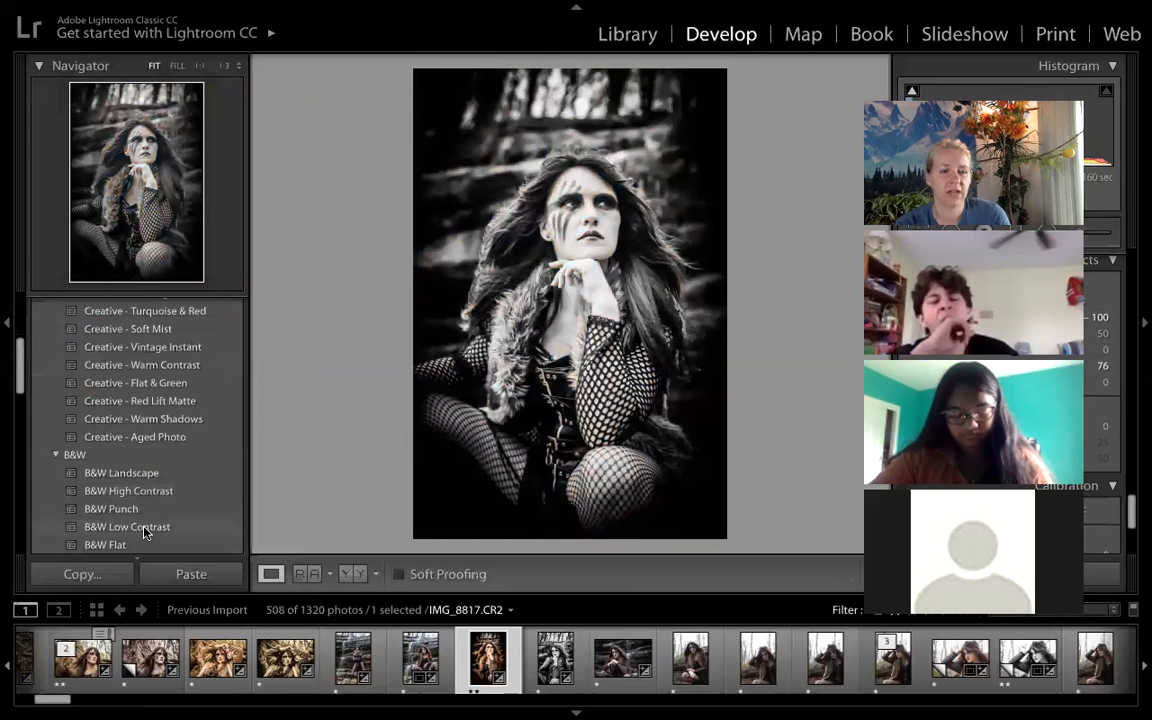
{"action": "scroll", "coordinate": [142, 527], "scroll_direction": "down", "scroll_amount": 1}
{"action": "scroll", "coordinate": [143, 500], "scroll_direction": "down", "scroll_amount": 3}
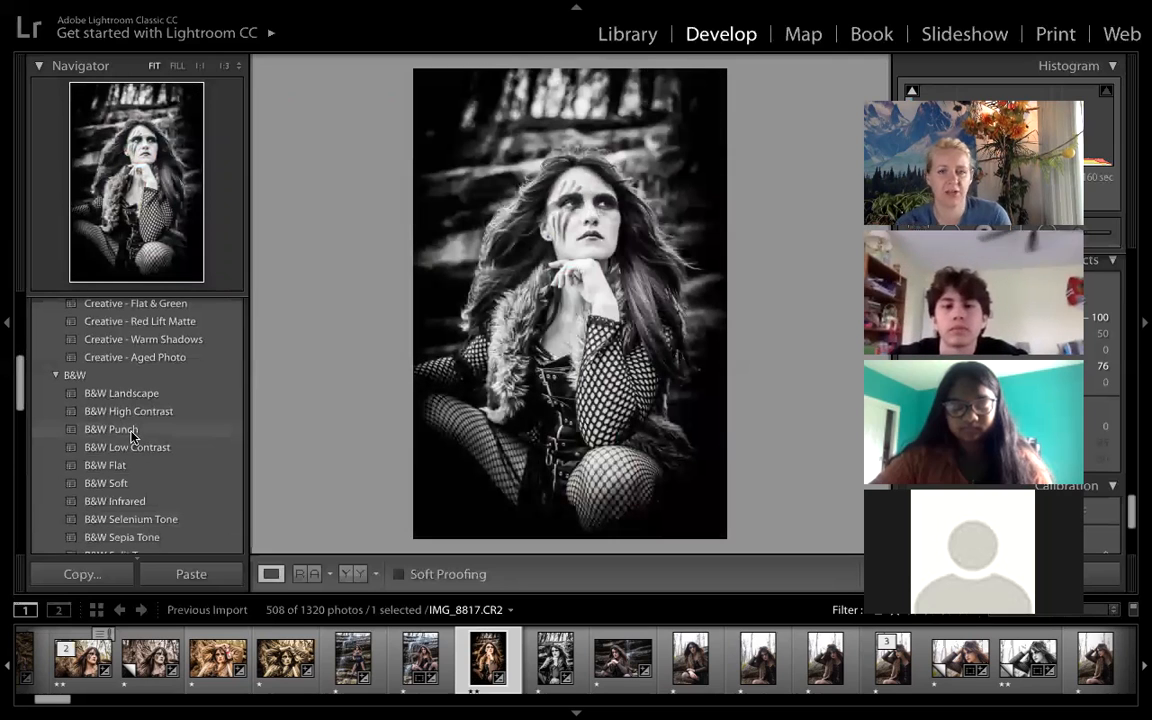
{"action": "left_click", "coordinate": [132, 437]}
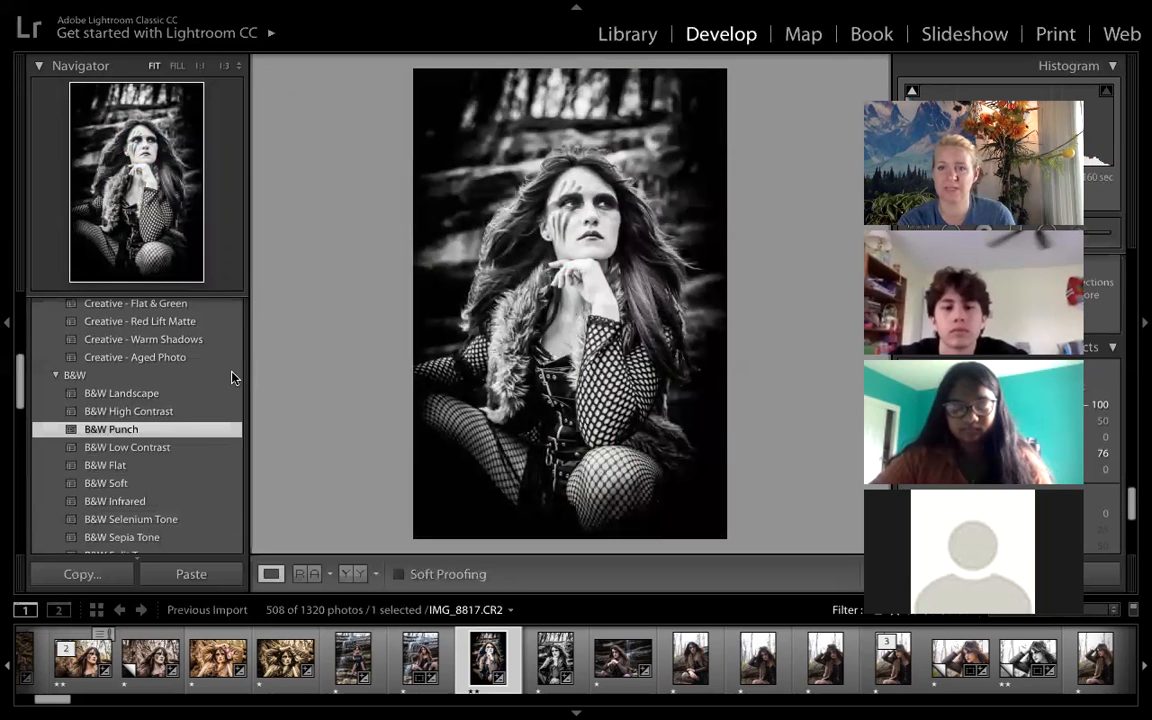
{"action": "left_click_drag", "start_coordinate": [1003, 92], "coordinate": [300, 8]}
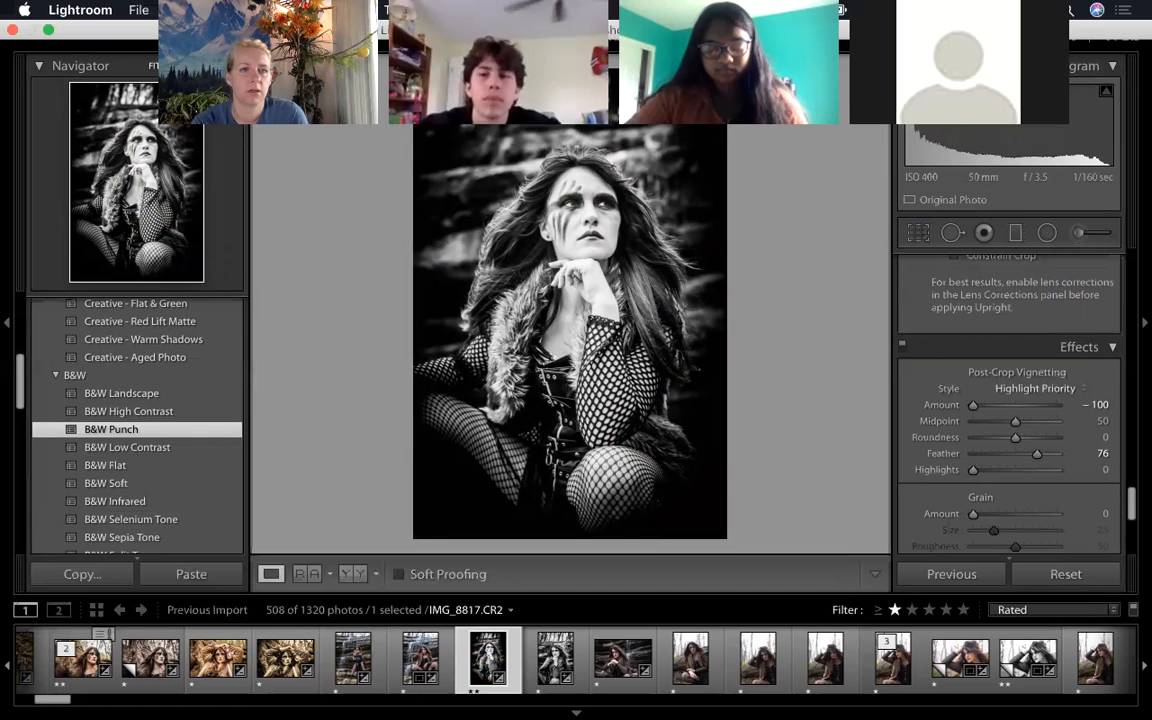
{"action": "left_click_drag", "start_coordinate": [161, 108], "coordinate": [117, 223]}
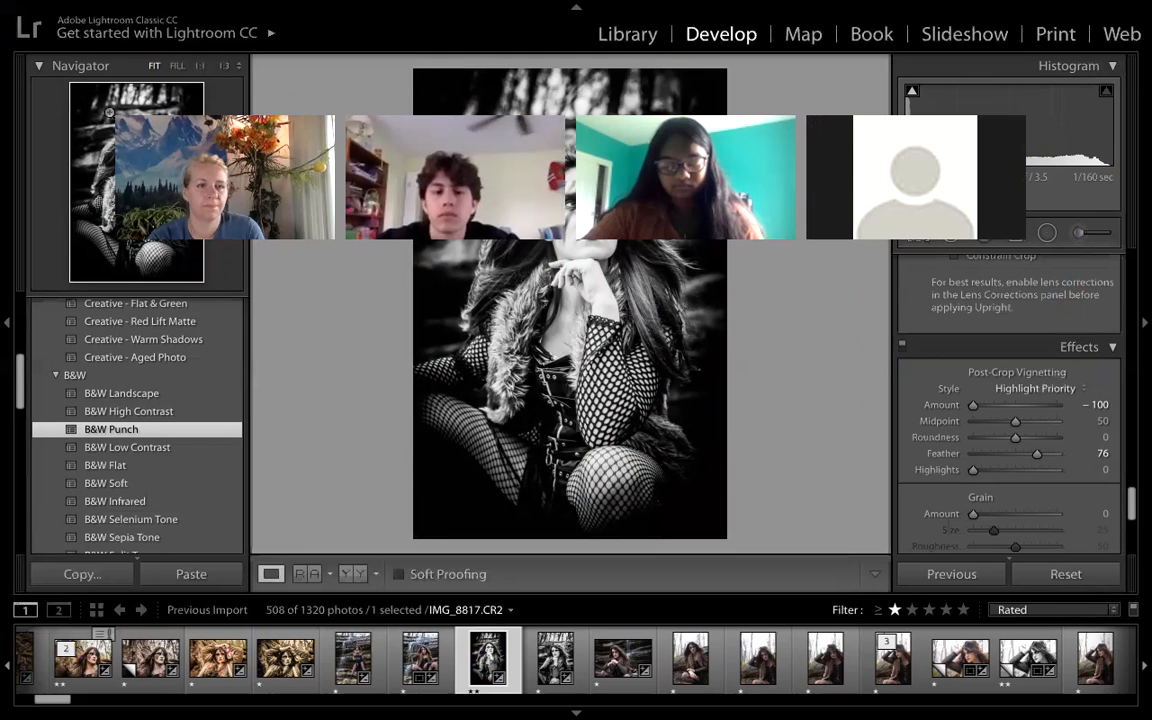
{"action": "left_click_drag", "start_coordinate": [110, 8], "coordinate": [141, 8]}
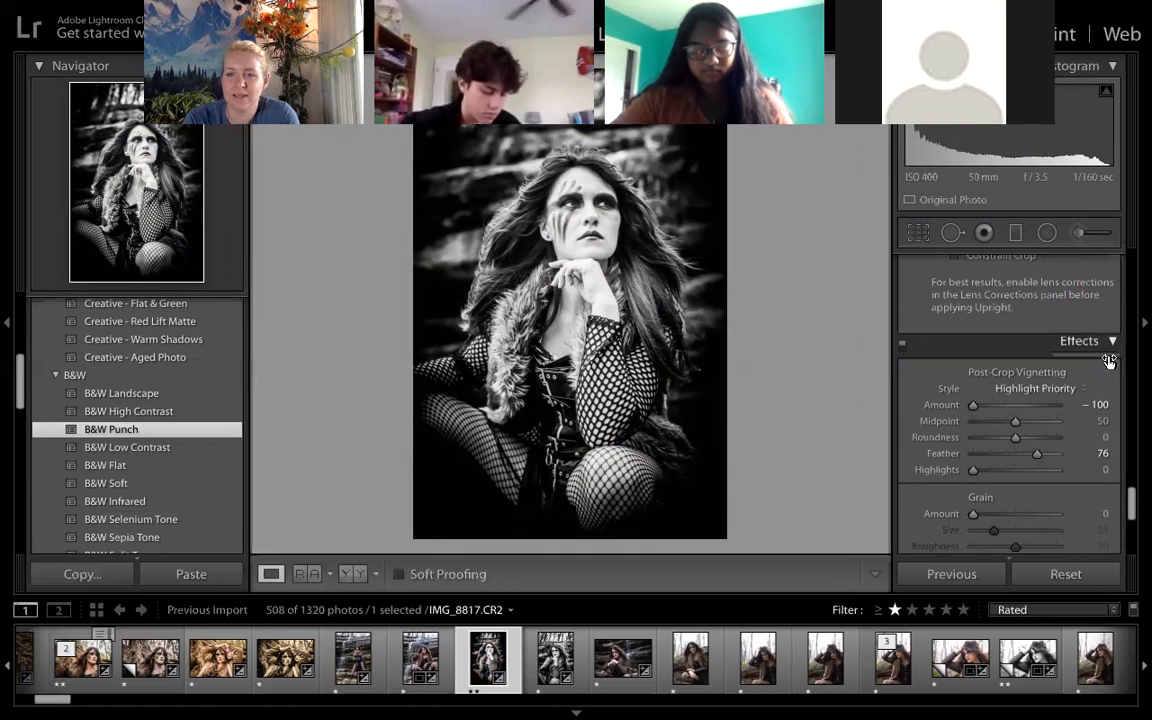
- Set the black-and-white photo's Exposure to +1.30, Highlights to −100 and Whites to −81
{"action": "scroll", "coordinate": [1108, 361], "scroll_direction": "down", "scroll_amount": 3}
{"action": "scroll", "coordinate": [1108, 364], "scroll_direction": "up", "scroll_amount": 5}
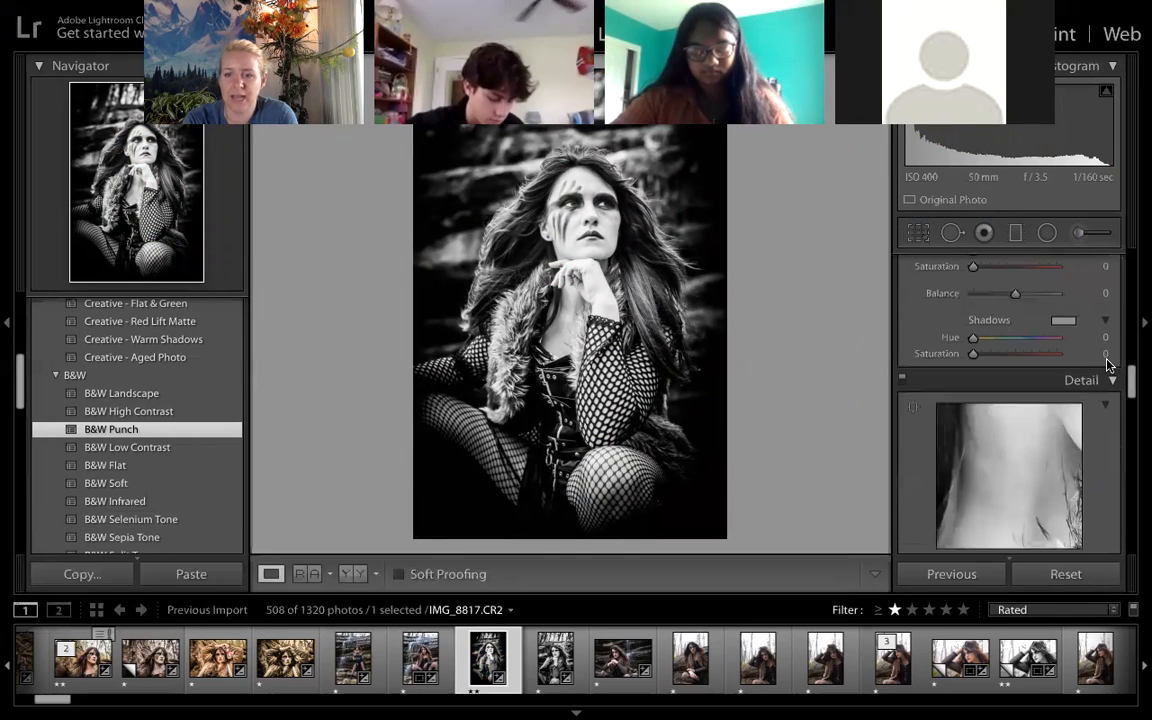
{"action": "scroll", "coordinate": [1108, 365], "scroll_direction": "up", "scroll_amount": 8}
{"action": "left_click_drag", "start_coordinate": [1020, 456], "coordinate": [1024, 477]}
{"action": "scroll", "coordinate": [1022, 477], "scroll_direction": "down", "scroll_amount": 1}
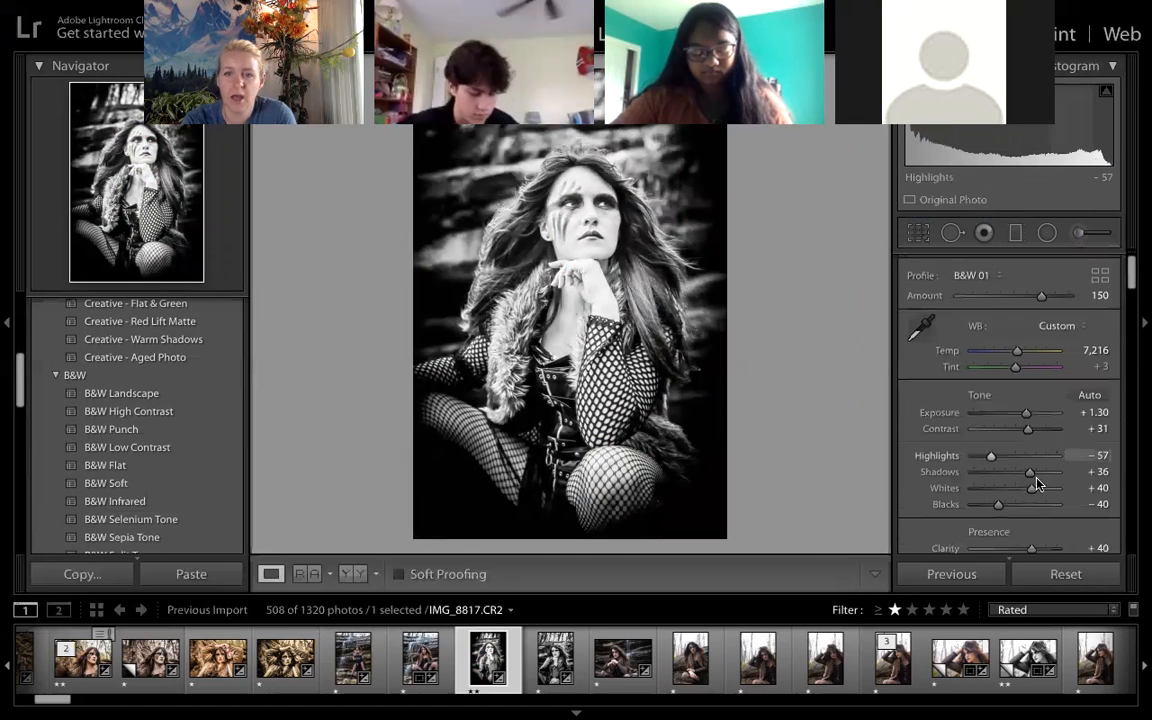
{"action": "scroll", "coordinate": [1033, 478], "scroll_direction": "down", "scroll_amount": 1}
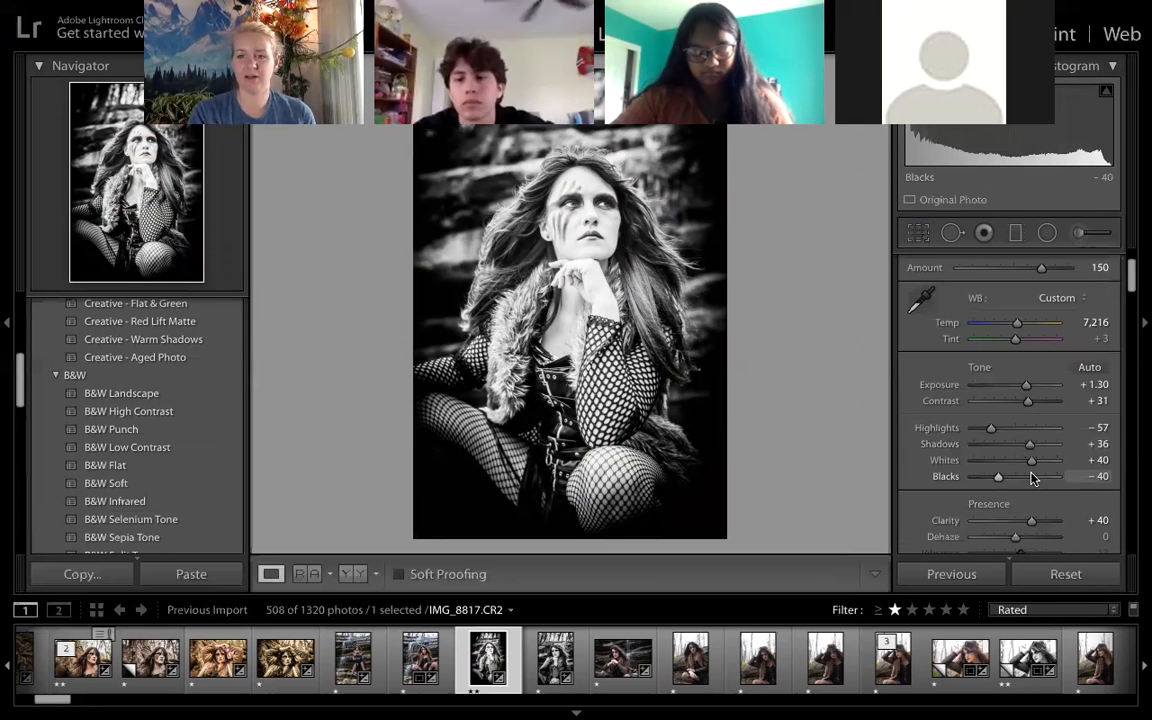
{"action": "left_click_drag", "start_coordinate": [992, 429], "coordinate": [966, 429]}
{"action": "left_click_drag", "start_coordinate": [1032, 467], "coordinate": [976, 466]}
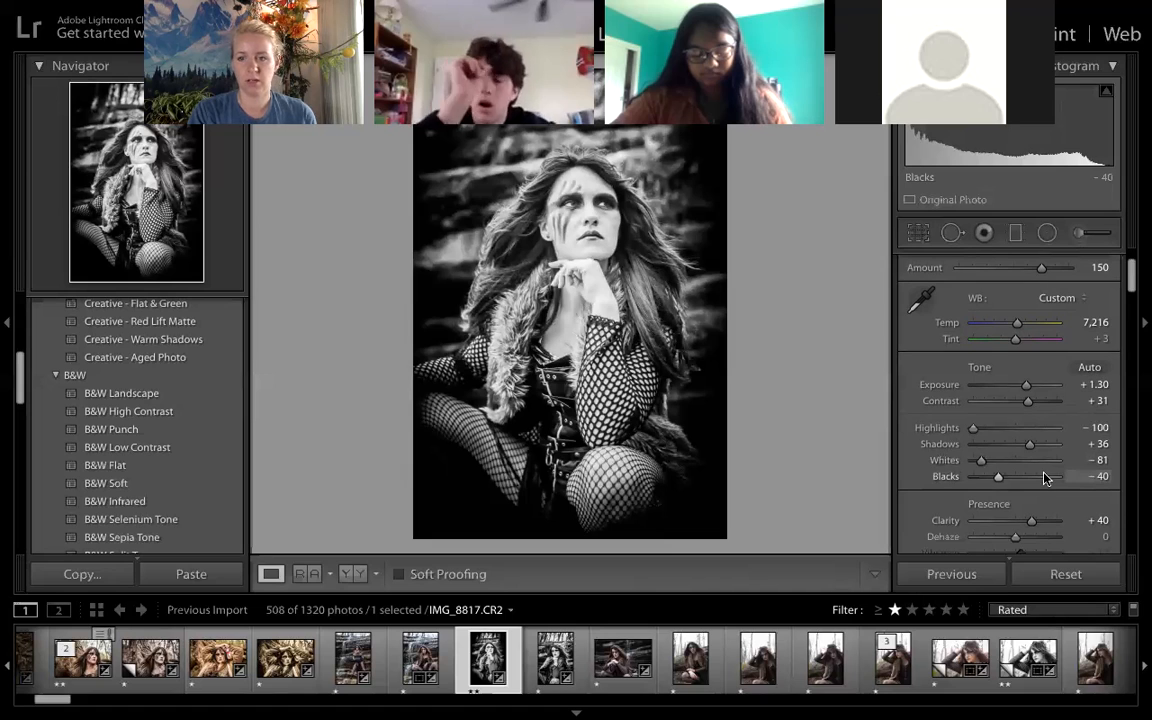
- Set Blacks to +73, Contrast to +100, Shadows to +54 and Highlights to −69
{"action": "left_click", "coordinate": [1044, 477]}
{"action": "left_click_drag", "start_coordinate": [1046, 477], "coordinate": [1047, 477]}
{"action": "left_click_drag", "start_coordinate": [1028, 402], "coordinate": [1092, 404]}
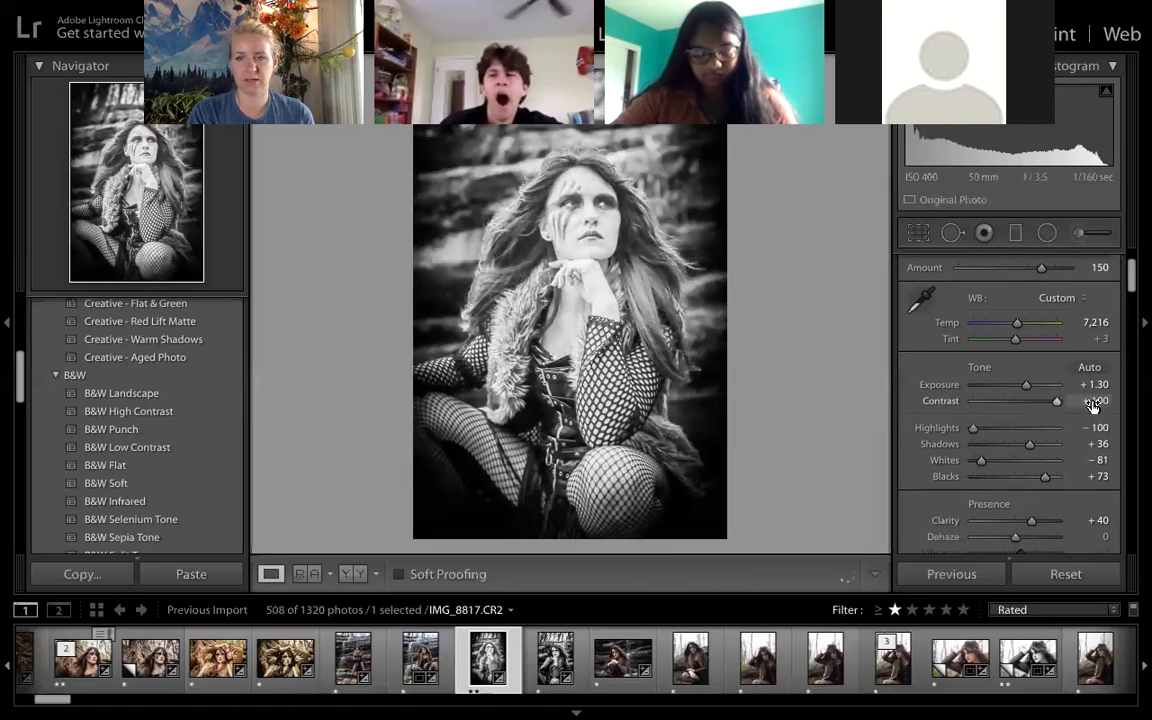
{"action": "left_click_drag", "start_coordinate": [1025, 447], "coordinate": [1043, 446]}
{"action": "left_click_drag", "start_coordinate": [973, 428], "coordinate": [986, 432]}
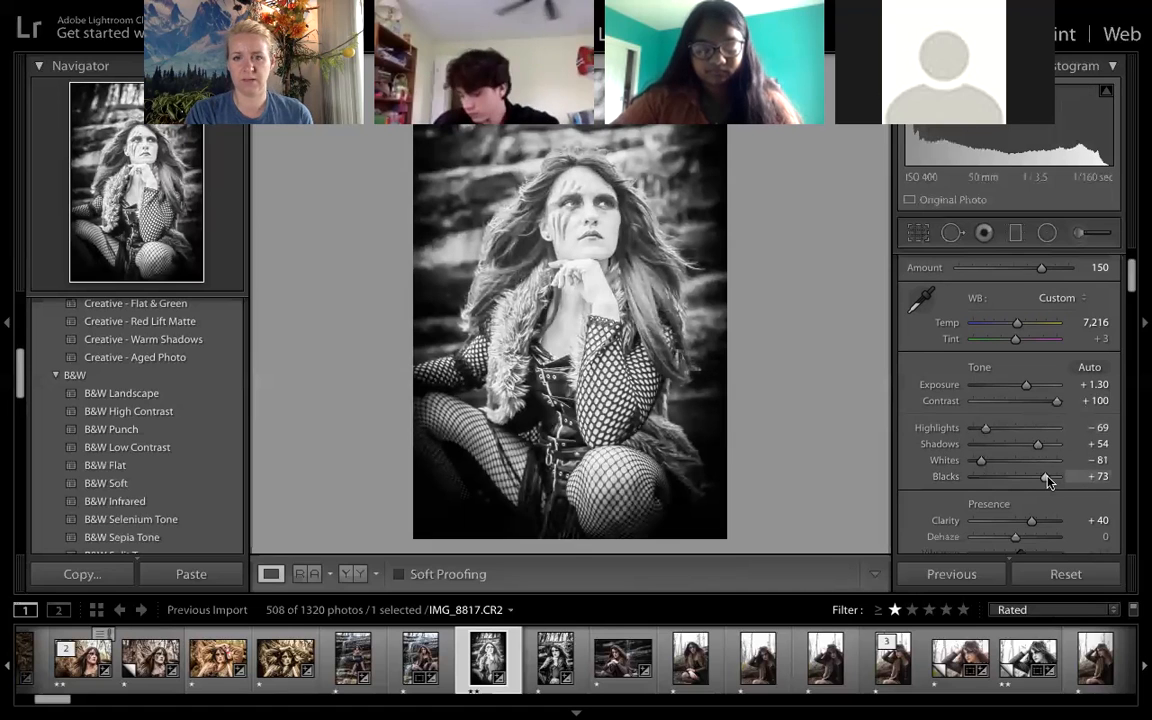
- Set Blacks to −27 and Clarity to +100, and inspect the face and hair up close
{"action": "left_click_drag", "start_coordinate": [1036, 478], "coordinate": [1097, 451]}
{"action": "scroll", "coordinate": [1033, 456], "scroll_direction": "down", "scroll_amount": 2}
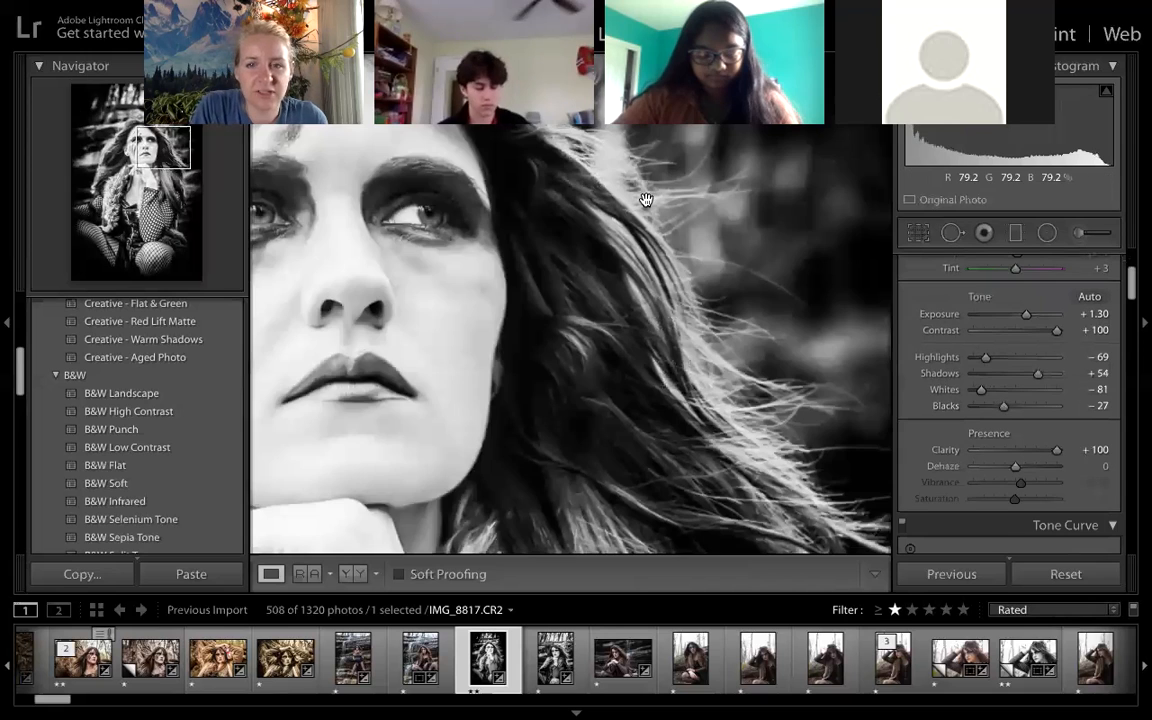
{"action": "left_click", "coordinate": [690, 278]}
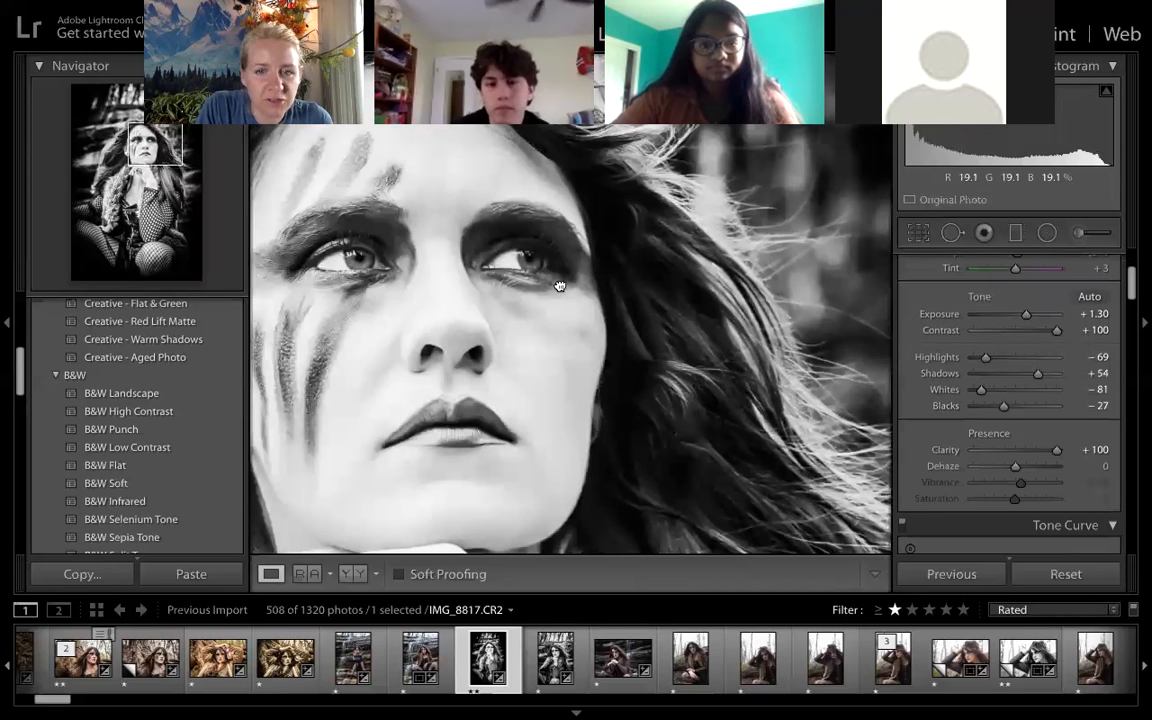
{"action": "left_click_drag", "start_coordinate": [559, 286], "coordinate": [743, 325]}
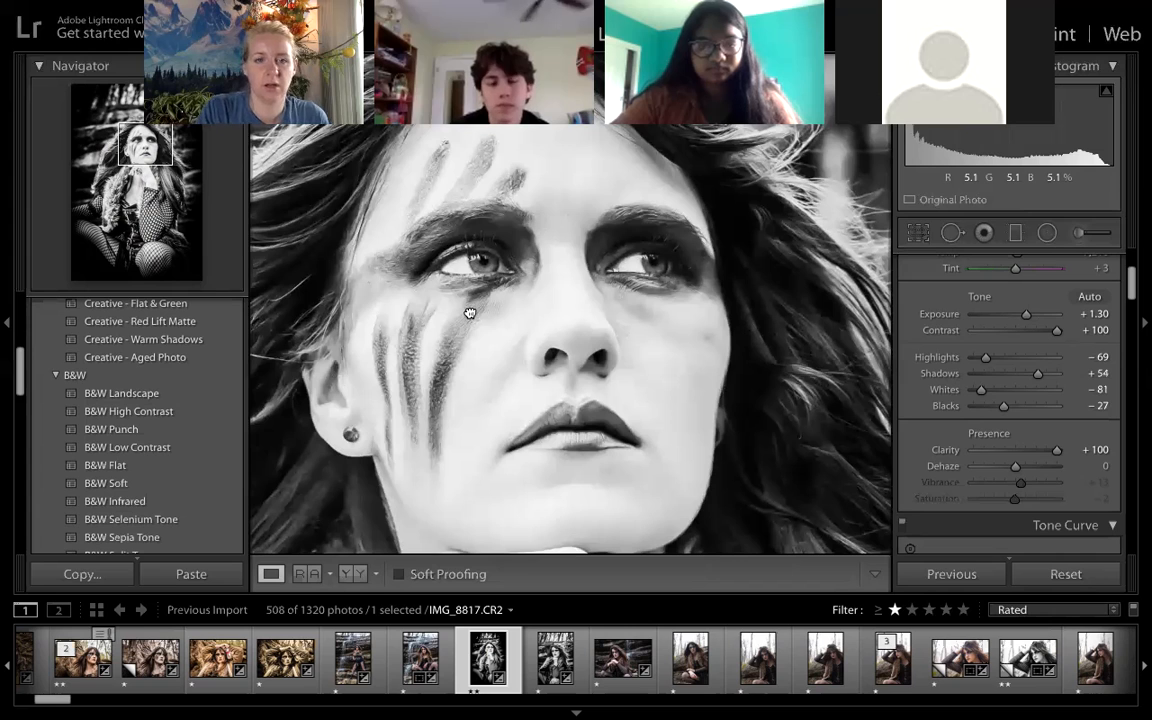
{"action": "left_click_drag", "start_coordinate": [481, 427], "coordinate": [716, 486]}
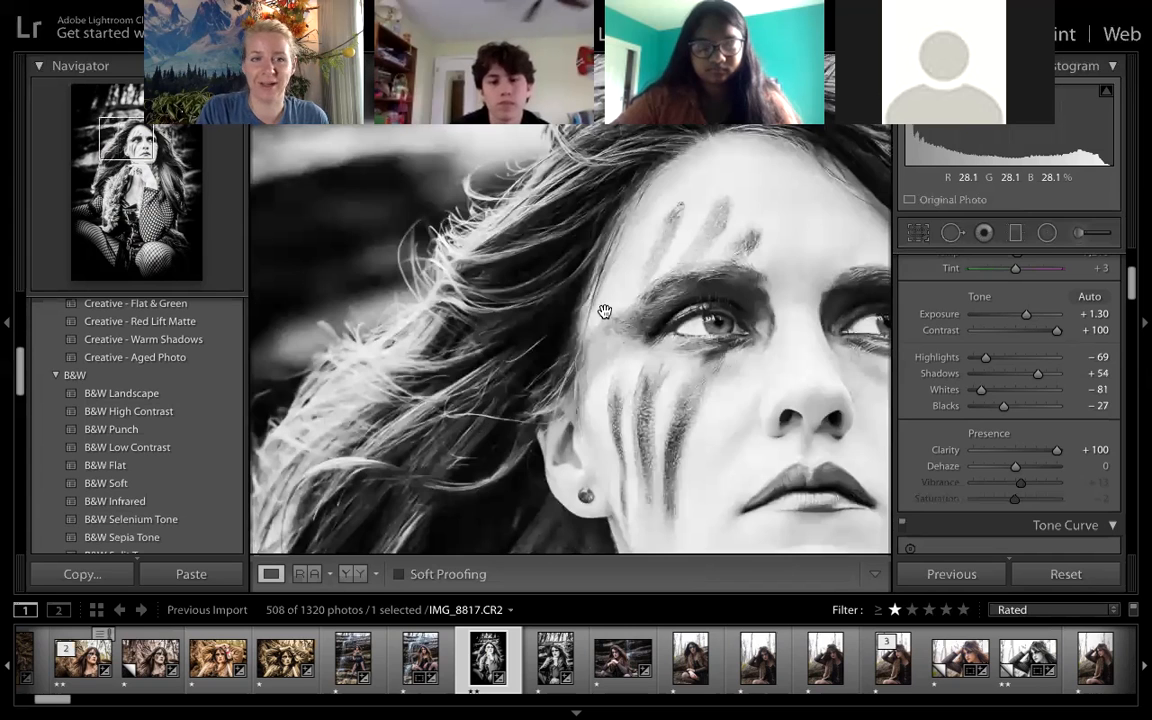
{"action": "left_click_drag", "start_coordinate": [604, 311], "coordinate": [557, 360]}
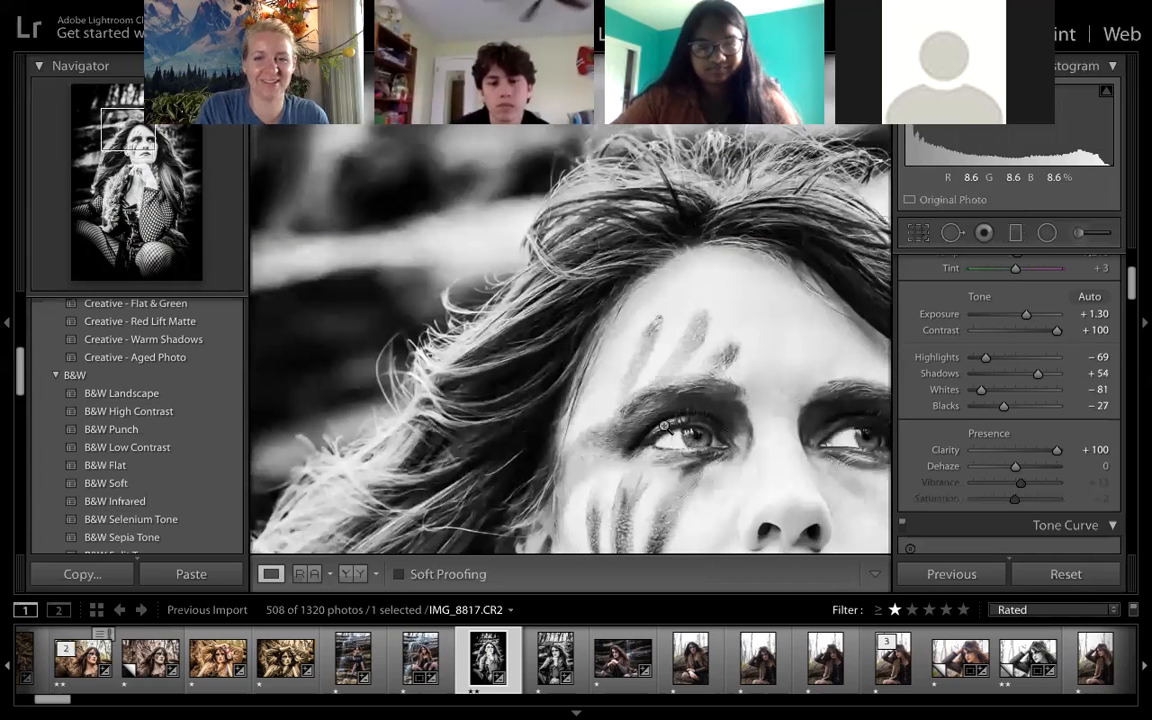
{"action": "left_click", "coordinate": [557, 360]}
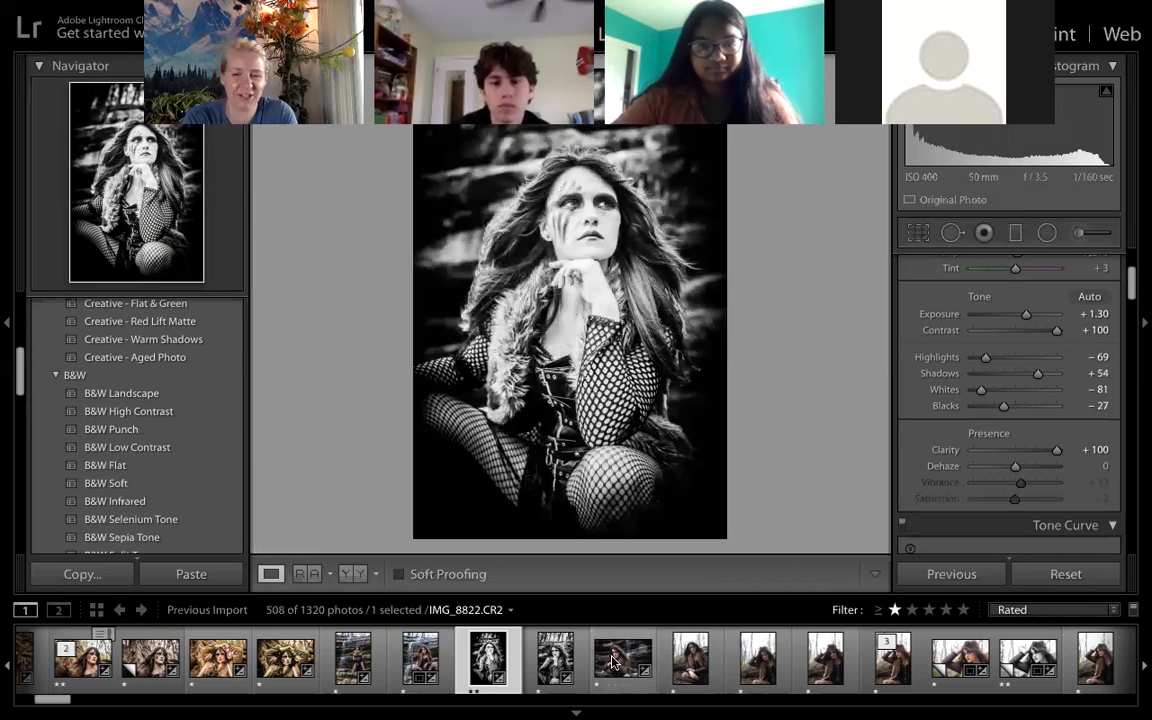
- Open IMG_8838.CR2 and IMG_8880.CR2 Copy 1, compare the couple photo before and after side by side, and return to the single view
{"action": "left_click", "coordinate": [614, 667]}
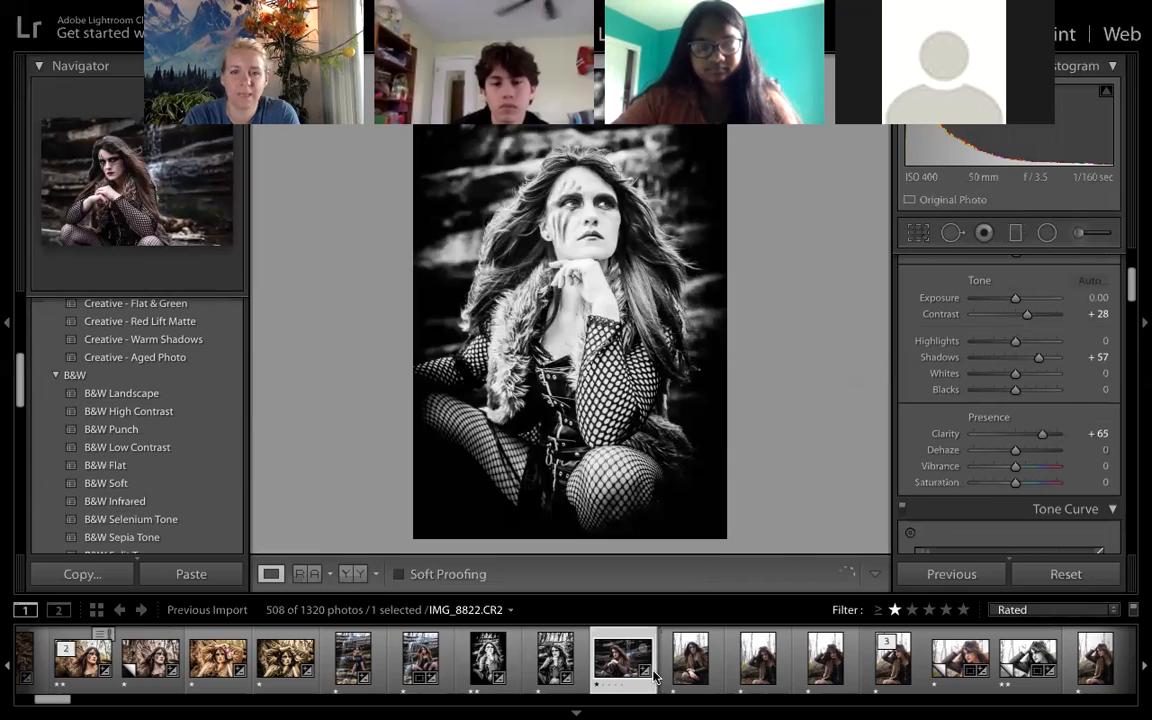
{"action": "scroll", "coordinate": [836, 685], "scroll_direction": "right", "scroll_amount": 4}
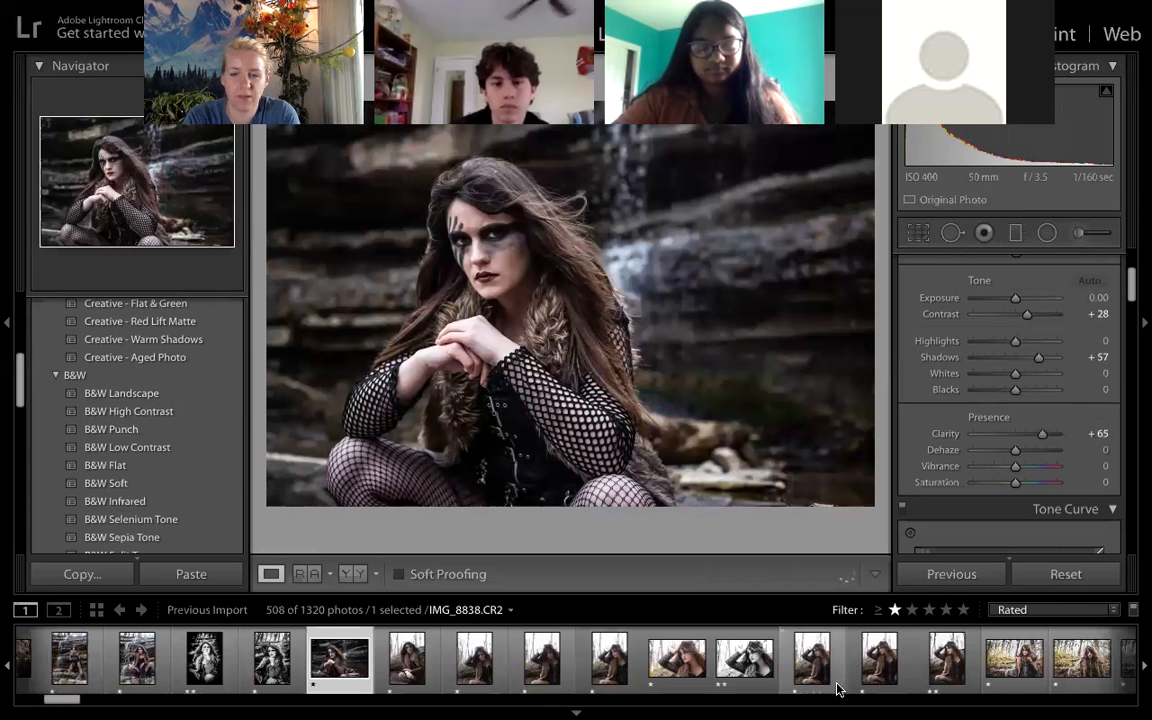
{"action": "scroll", "coordinate": [838, 689], "scroll_direction": "right", "scroll_amount": 1}
{"action": "scroll", "coordinate": [955, 677], "scroll_direction": "right", "scroll_amount": 5}
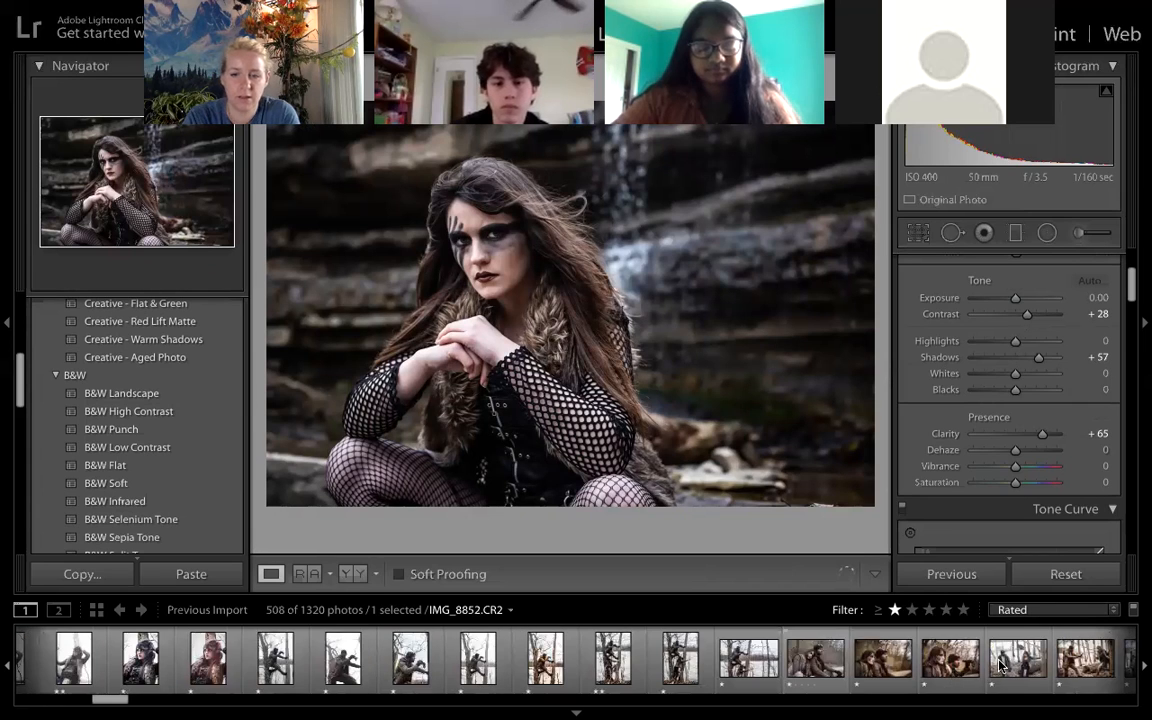
{"action": "scroll", "coordinate": [1000, 663], "scroll_direction": "right", "scroll_amount": 3}
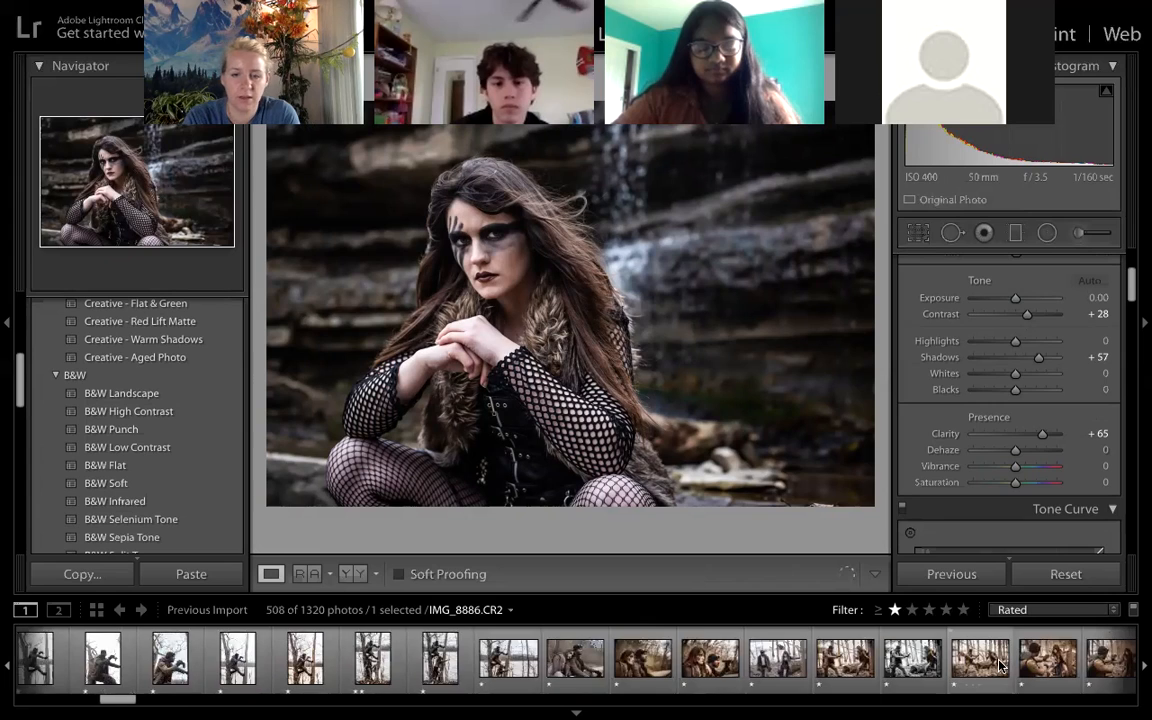
{"action": "left_click", "coordinate": [630, 670]}
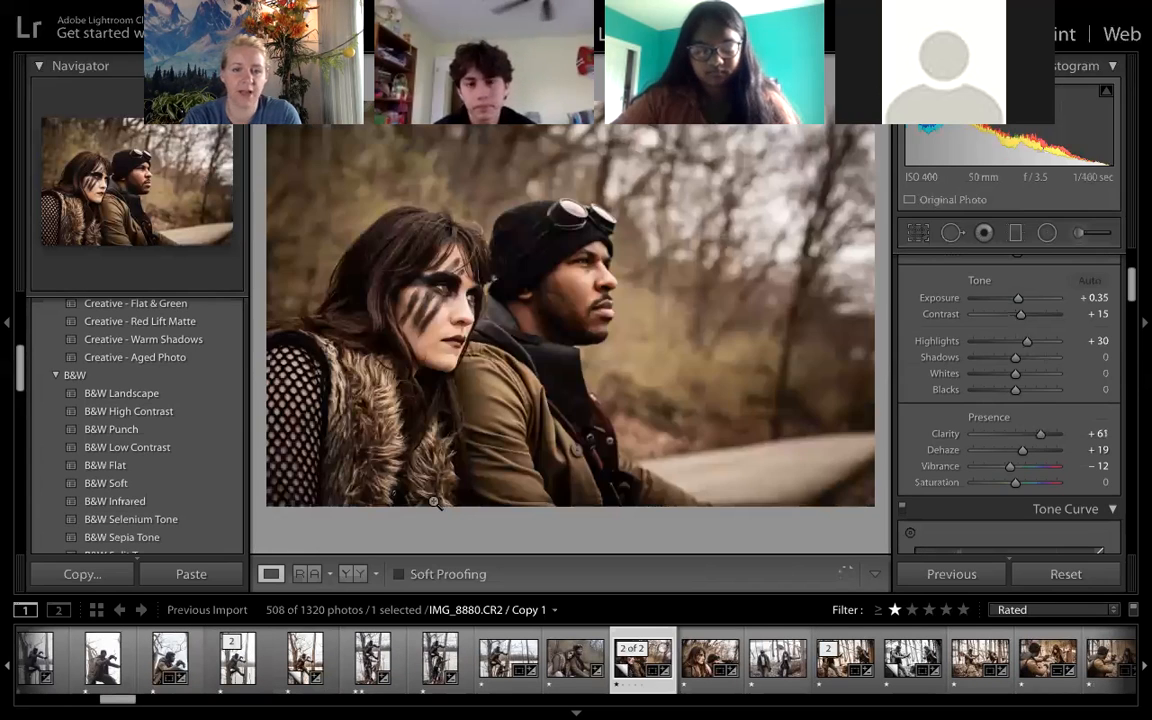
{"action": "left_click", "coordinate": [351, 574]}
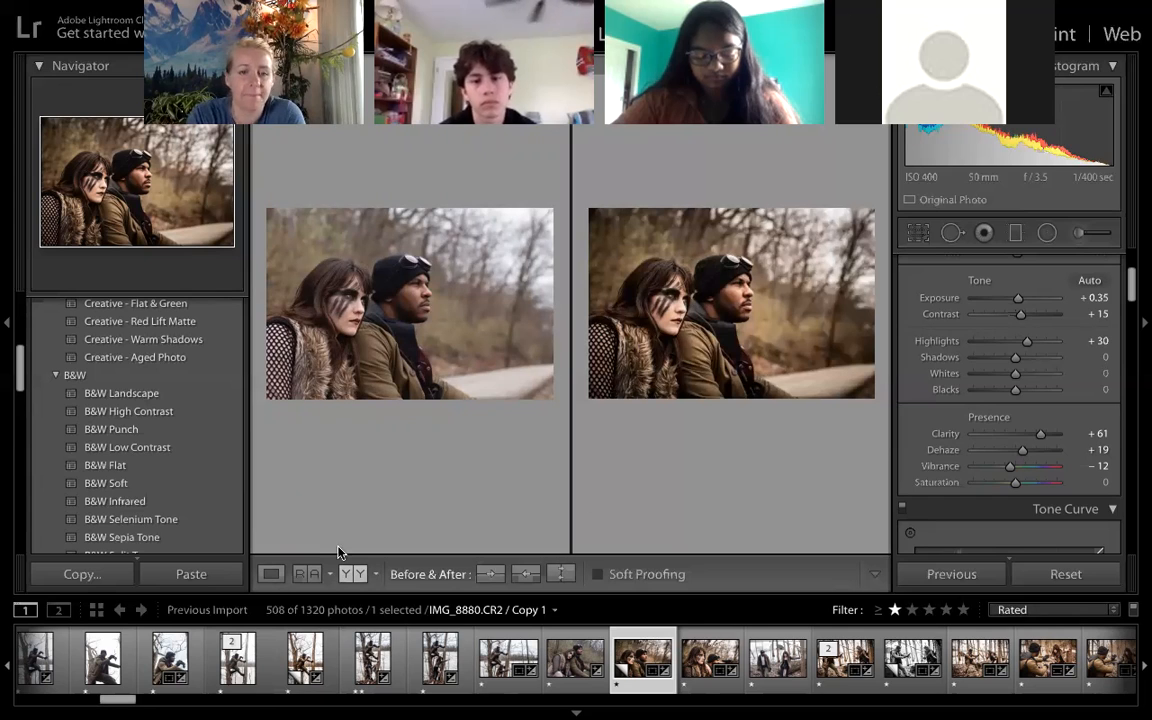
{"action": "left_click", "coordinate": [270, 573]}
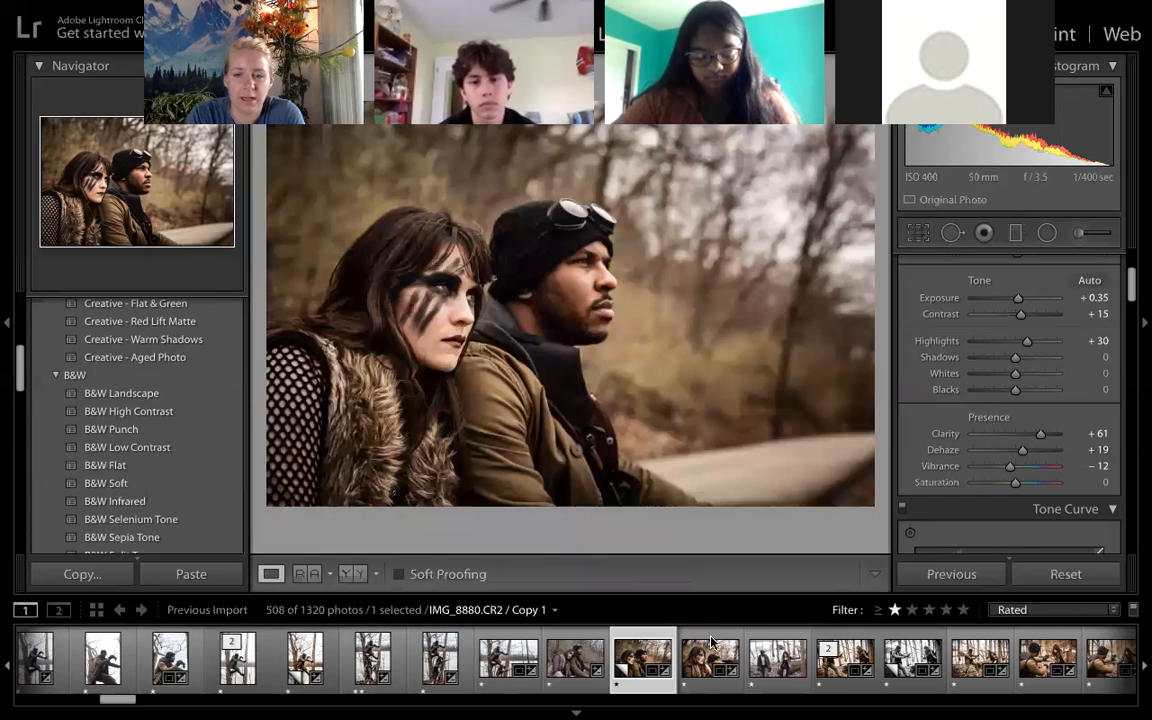
- Open IMG_8928.CR2, the portrait of the smiling man, and apply the Auto tone adjustment
{"action": "scroll", "coordinate": [805, 648], "scroll_direction": "down", "scroll_amount": 2}
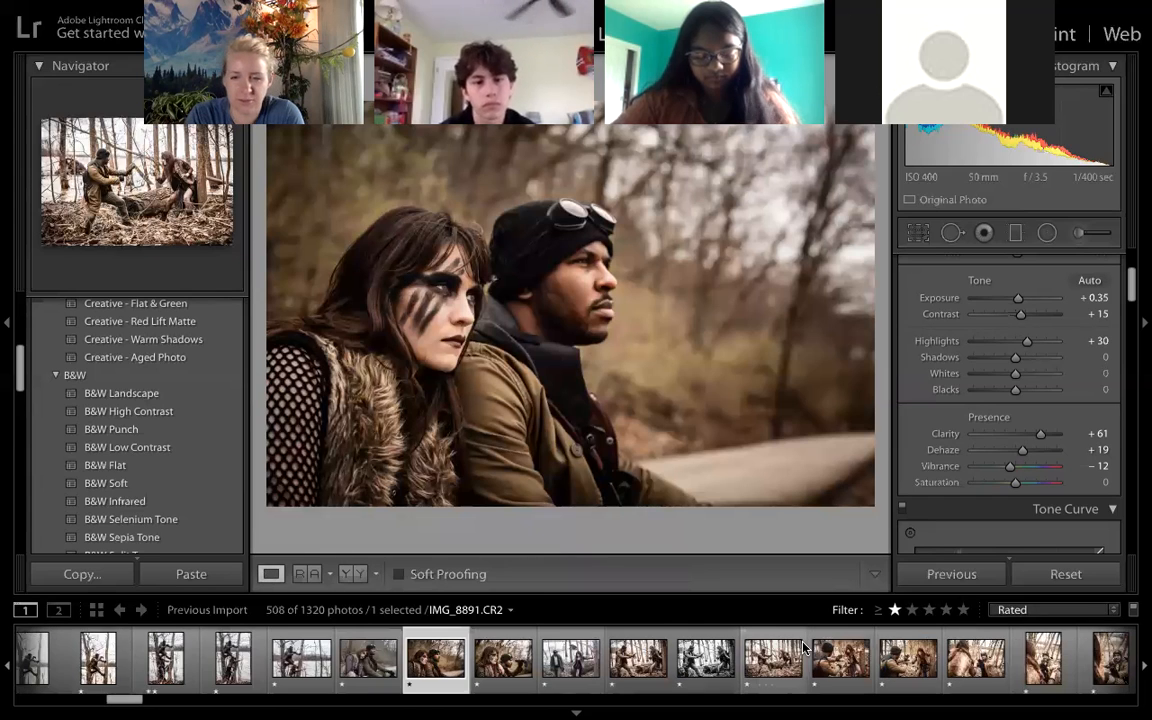
{"action": "scroll", "coordinate": [805, 648], "scroll_direction": "down", "scroll_amount": 2}
{"action": "scroll", "coordinate": [805, 648], "scroll_direction": "down", "scroll_amount": 1}
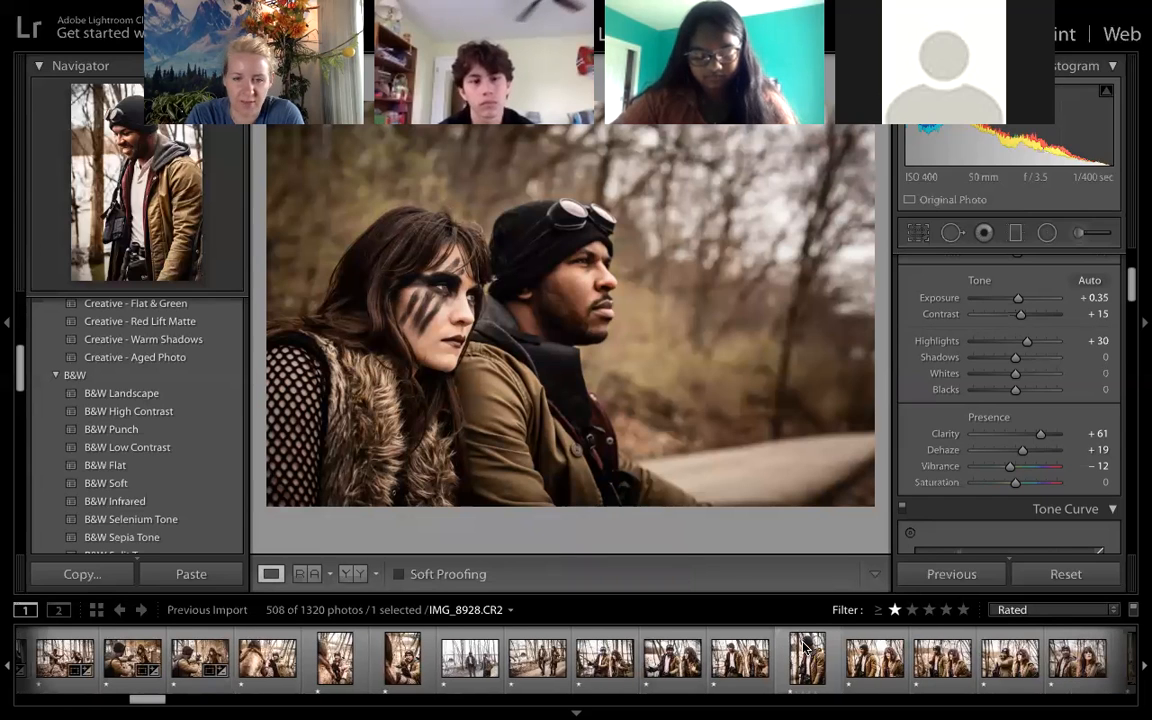
{"action": "scroll", "coordinate": [805, 648], "scroll_direction": "down", "scroll_amount": 5}
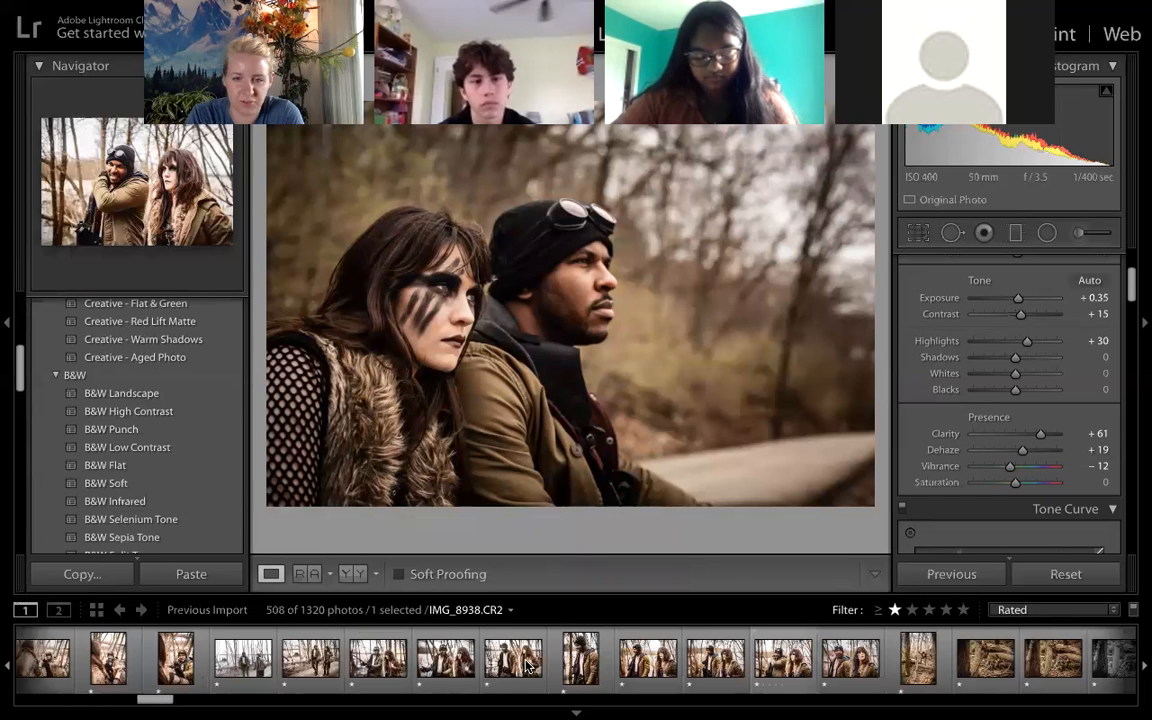
{"action": "left_click", "coordinate": [581, 668]}
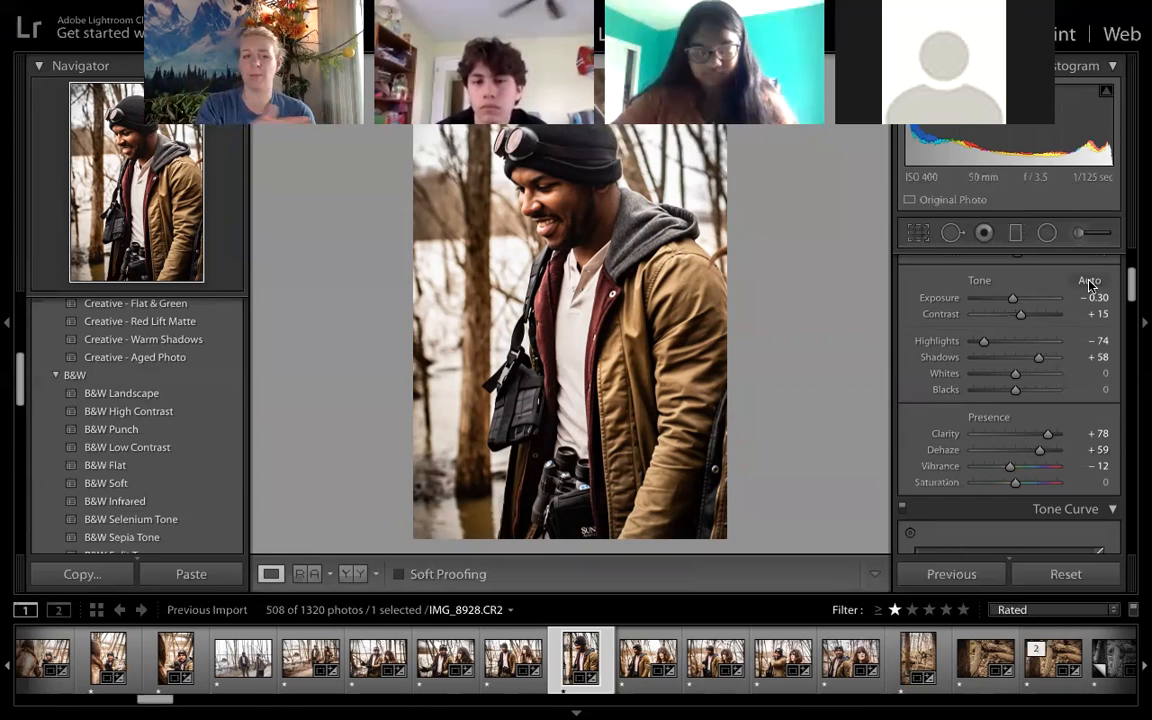
{"action": "left_click", "coordinate": [1089, 282]}
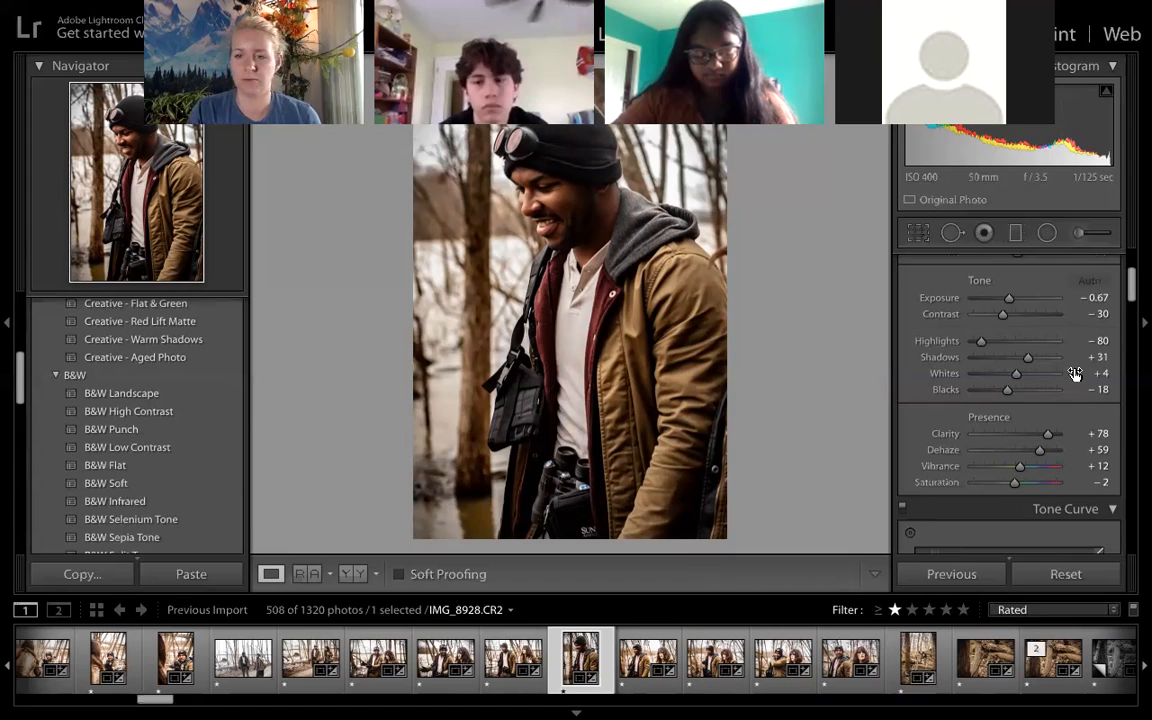
- Set the smiling man's portrait to Vibrance −41 and Saturation +8
{"action": "scroll", "coordinate": [1032, 436], "scroll_direction": "down", "scroll_amount": 1}
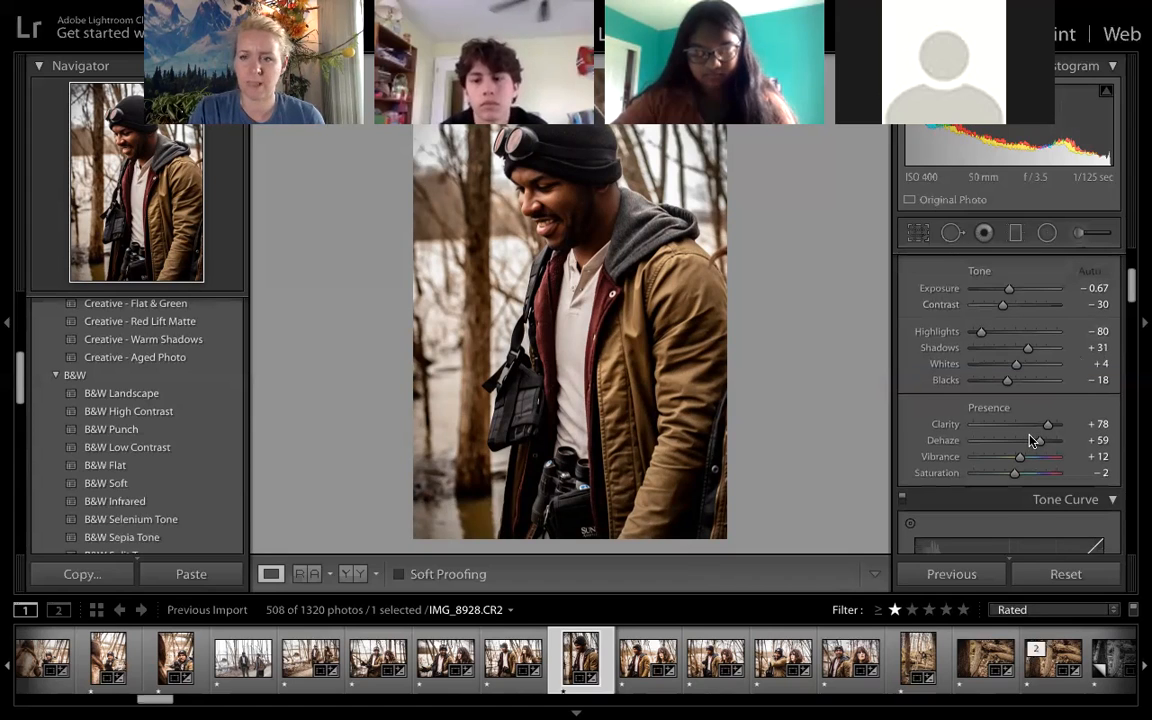
{"action": "scroll", "coordinate": [1032, 440], "scroll_direction": "down", "scroll_amount": 3}
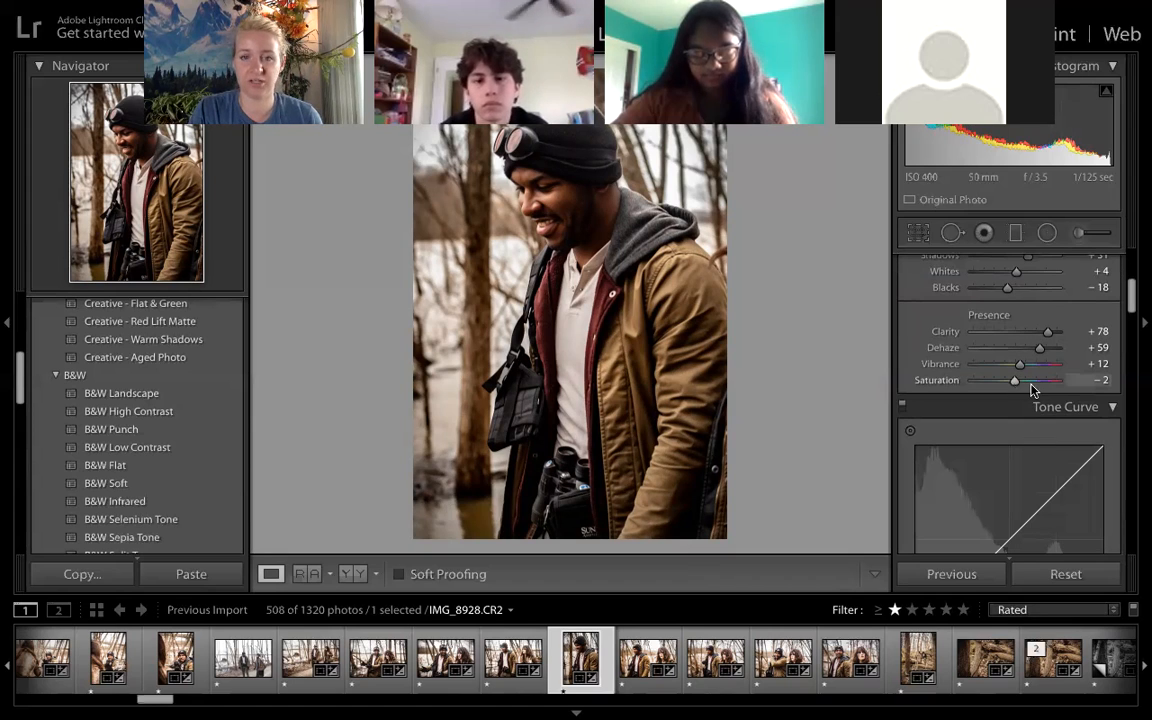
{"action": "left_click", "coordinate": [1032, 382]}
{"action": "left_click_drag", "start_coordinate": [1036, 384], "coordinate": [1037, 385]}
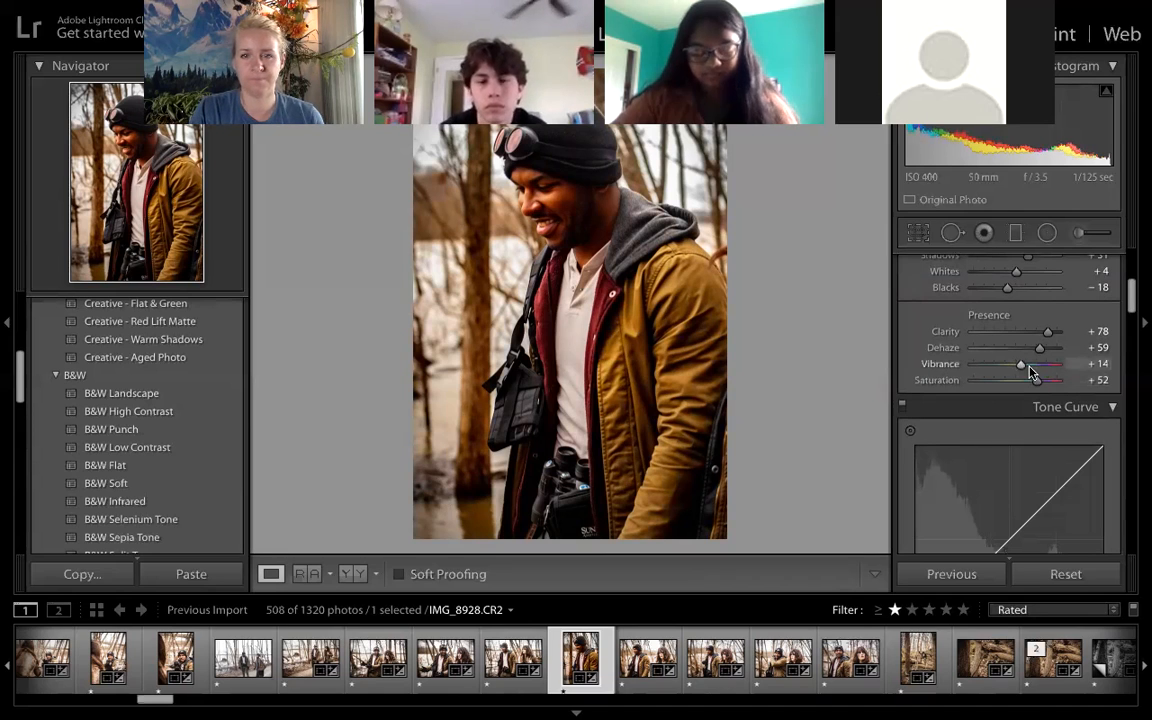
{"action": "mouse_move", "coordinate": [1022, 368]}
{"action": "left_mouse_down"}
{"action": "mouse_move", "coordinate": [998, 366]}
{"action": "mouse_move", "coordinate": [1018, 381]}
{"action": "left_mouse_up"}
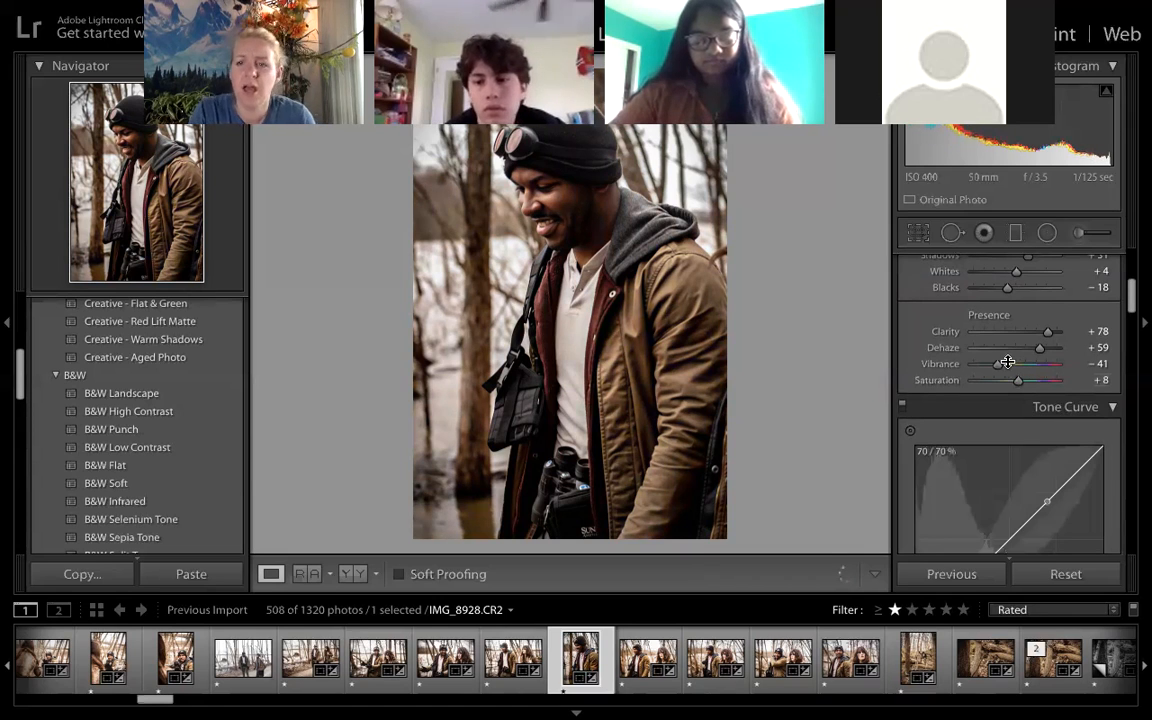
{"action": "scroll", "coordinate": [1007, 363], "scroll_direction": "down", "scroll_amount": 3}
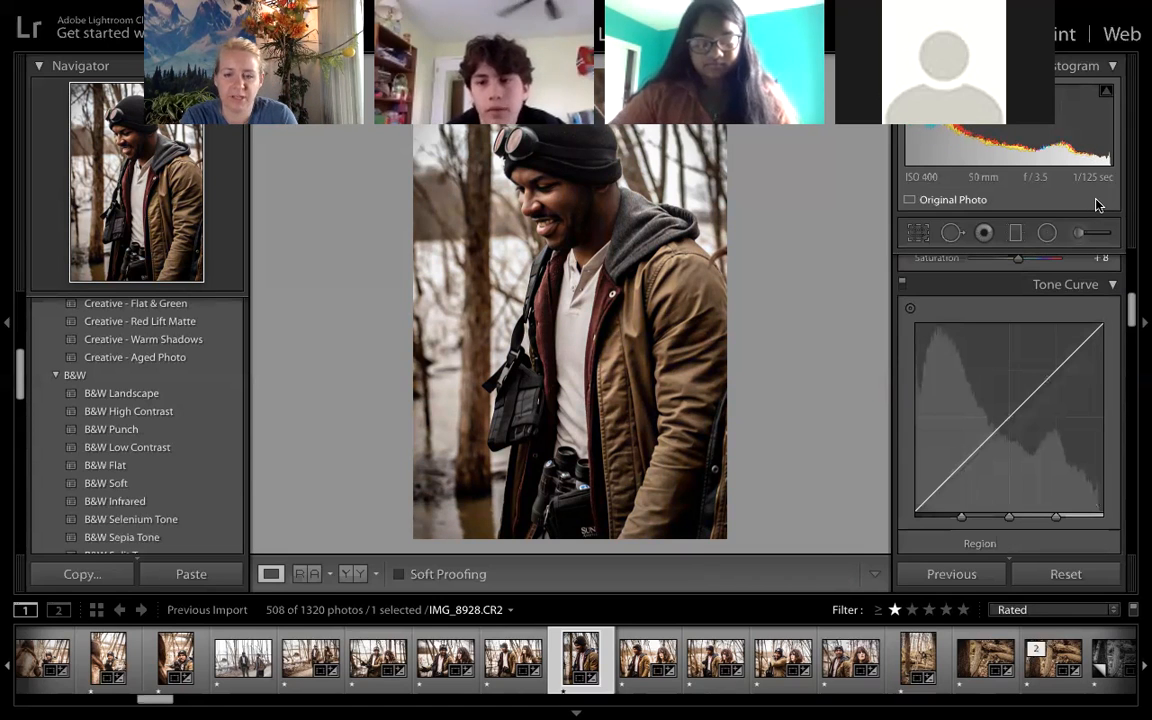
- Open IMG_8930.CR2 and place an Adjustment Brush mask on the woman's face
{"action": "left_click", "coordinate": [629, 669]}
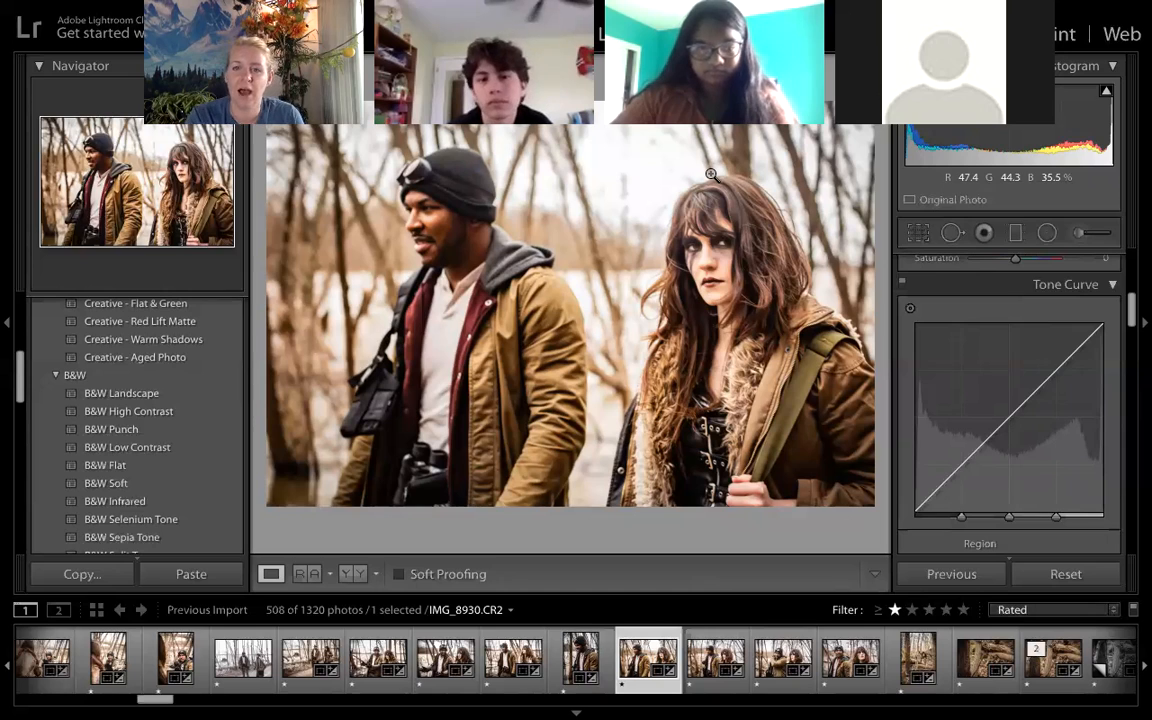
{"action": "left_click", "coordinate": [1077, 234]}
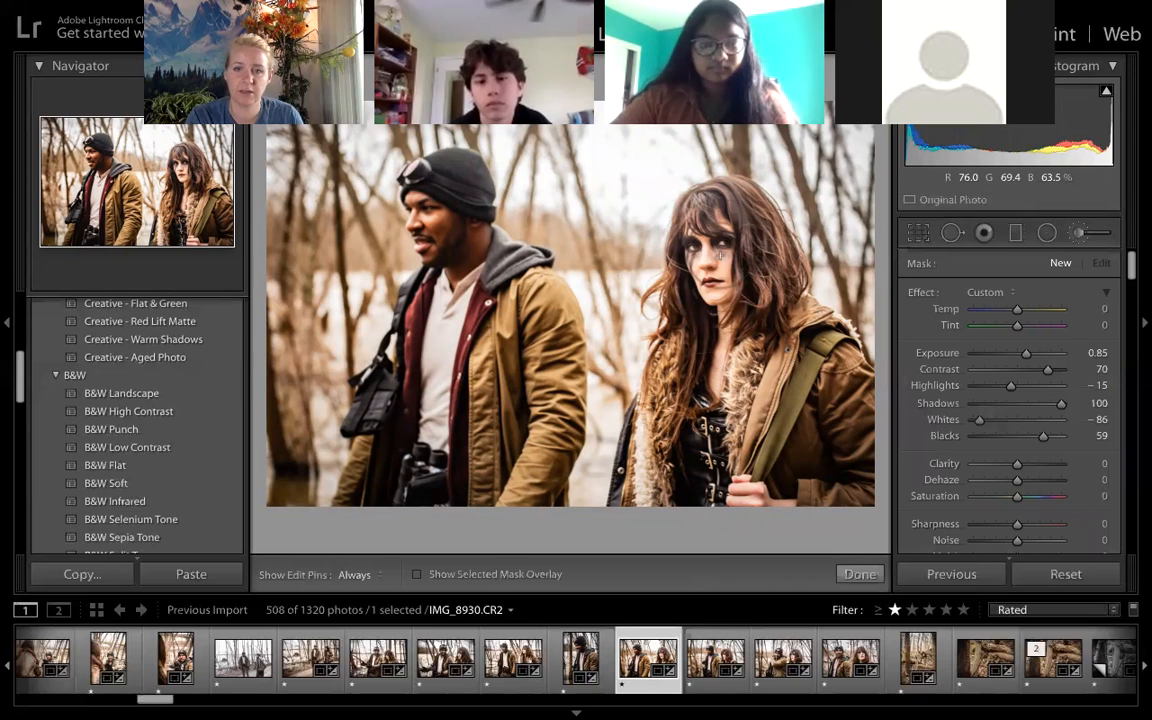
{"action": "left_click", "coordinate": [720, 255]}
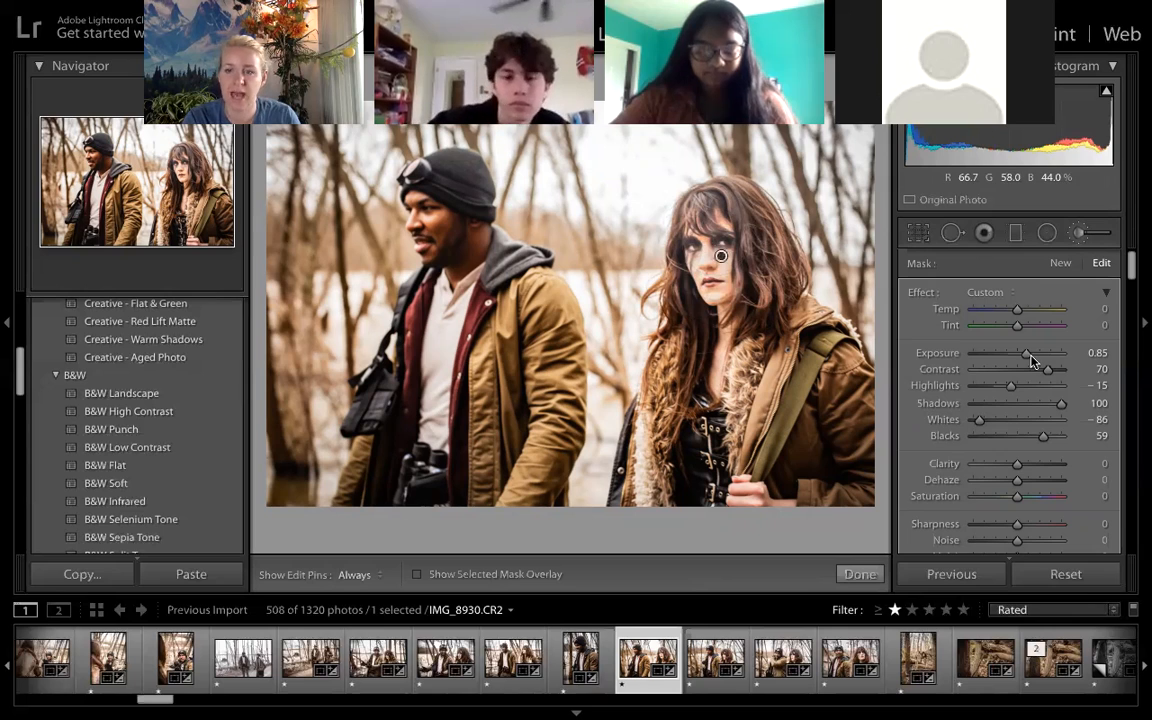
- Set the face mask's Exposure to 0.06, Highlights to −85 and Blacks to 54
{"action": "left_click_drag", "start_coordinate": [1026, 358], "coordinate": [1016, 358]}
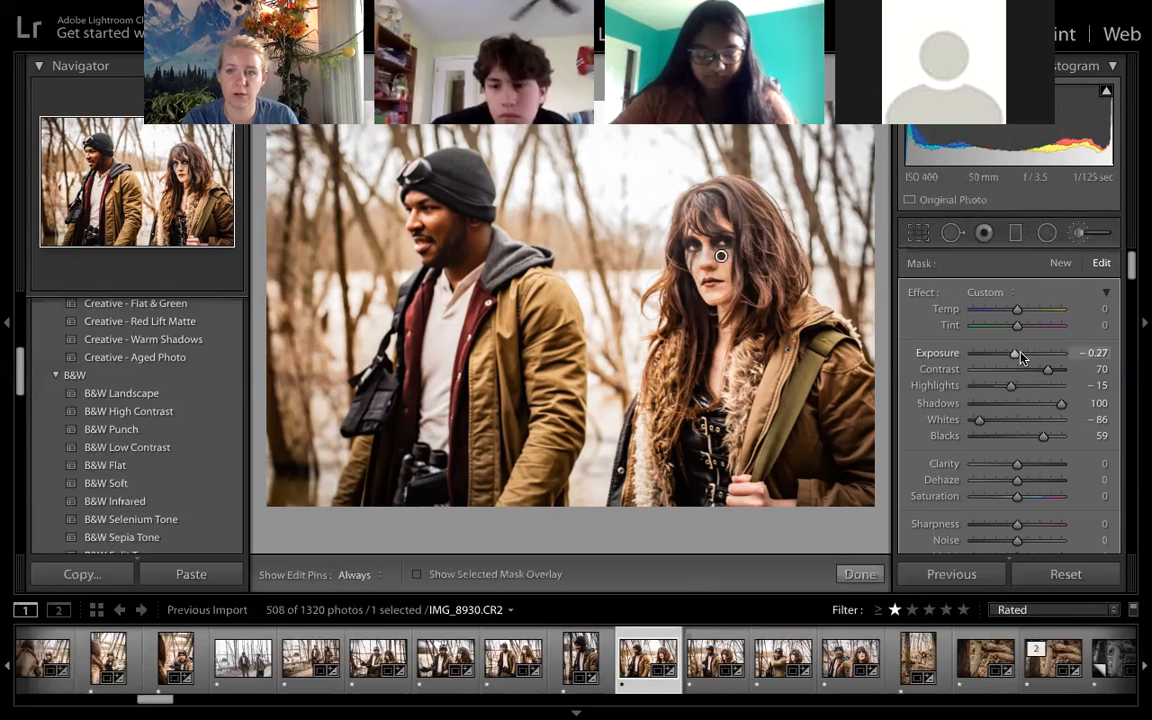
{"action": "left_click", "coordinate": [1023, 356]}
{"action": "left_click_drag", "start_coordinate": [1021, 355], "coordinate": [1015, 398]}
{"action": "left_click", "coordinate": [1053, 387]}
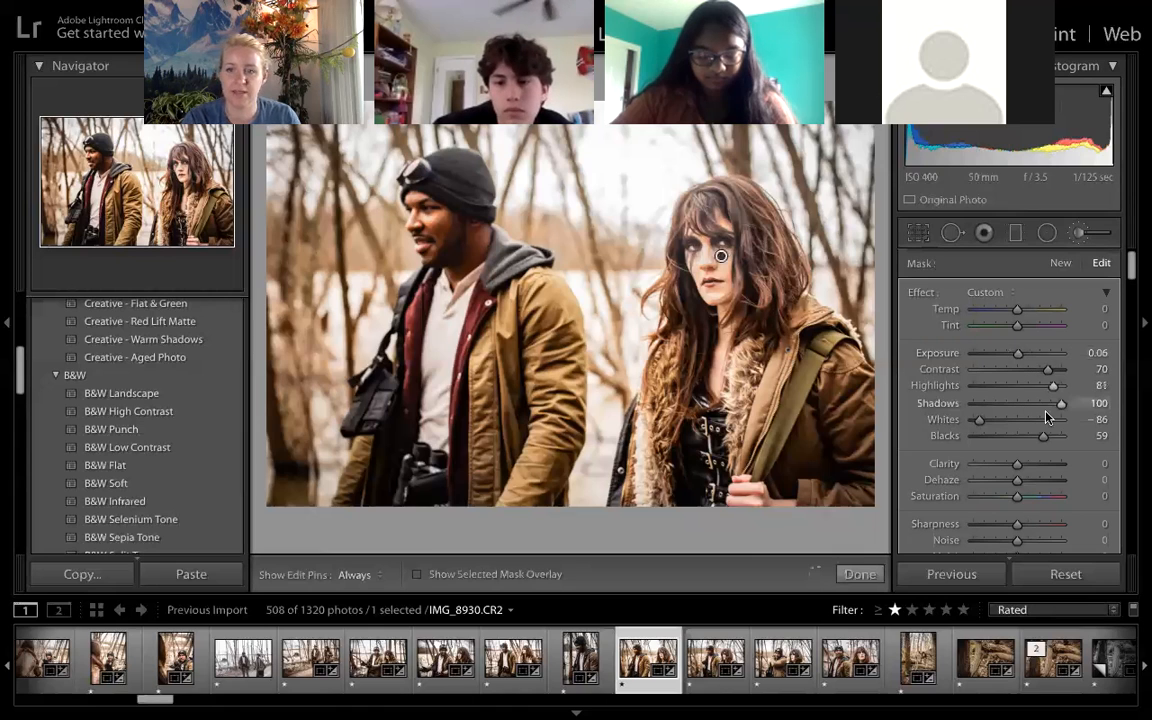
{"action": "left_click_drag", "start_coordinate": [1055, 388], "coordinate": [980, 399]}
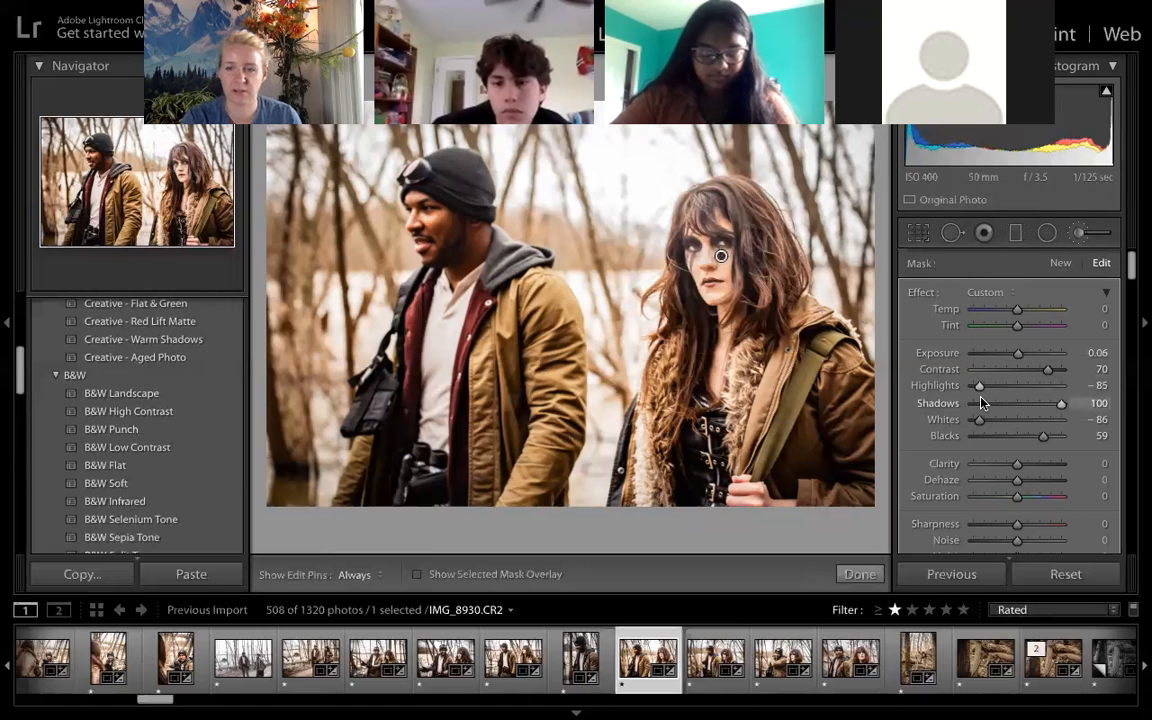
{"action": "left_click_drag", "start_coordinate": [1043, 441], "coordinate": [1009, 440]}
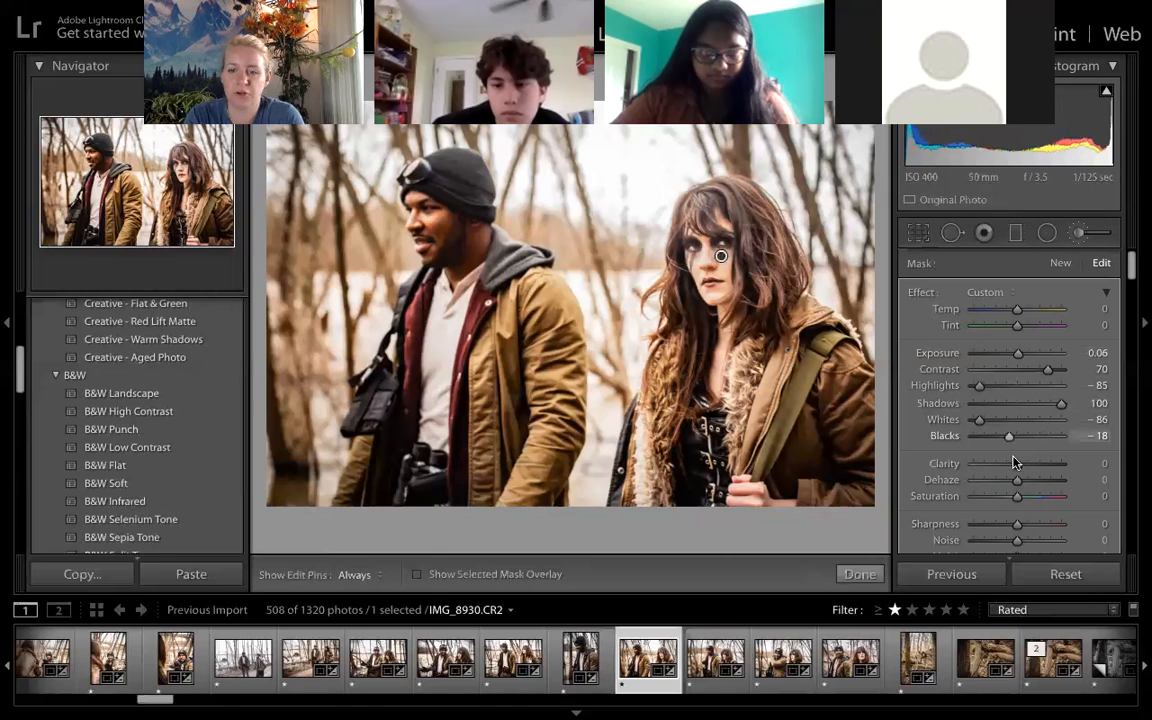
{"action": "left_click_drag", "start_coordinate": [1015, 494], "coordinate": [1040, 494]}
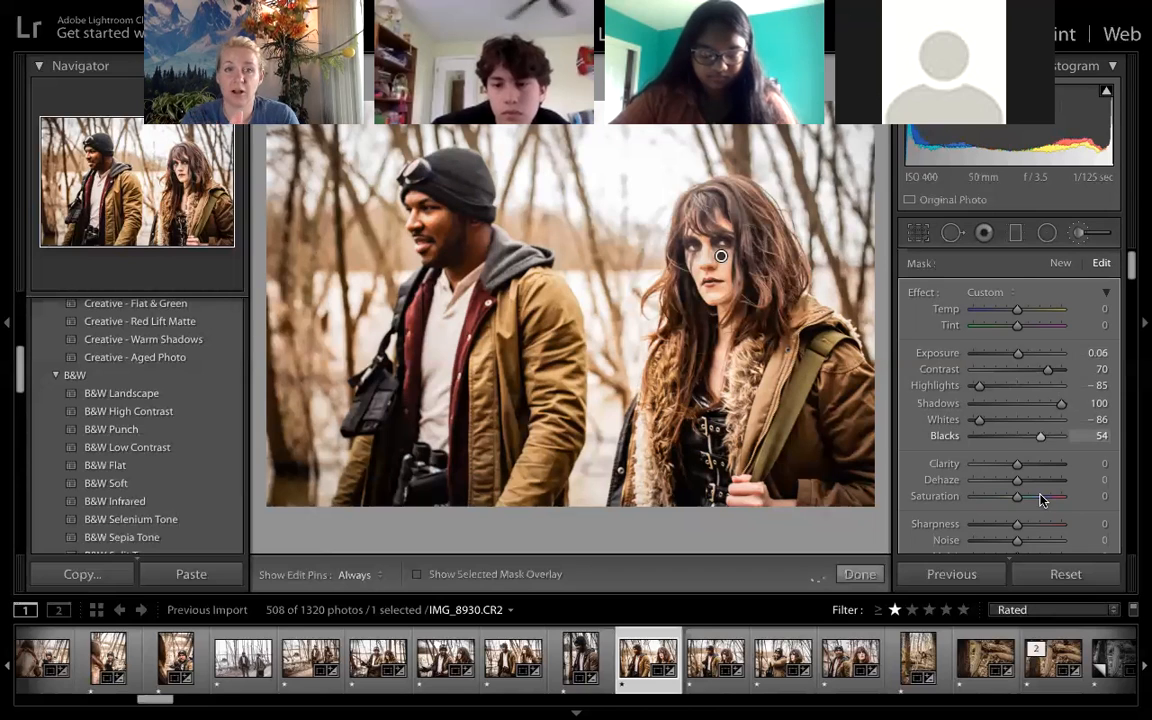
{"action": "scroll", "coordinate": [1040, 500], "scroll_direction": "down", "scroll_amount": 1}
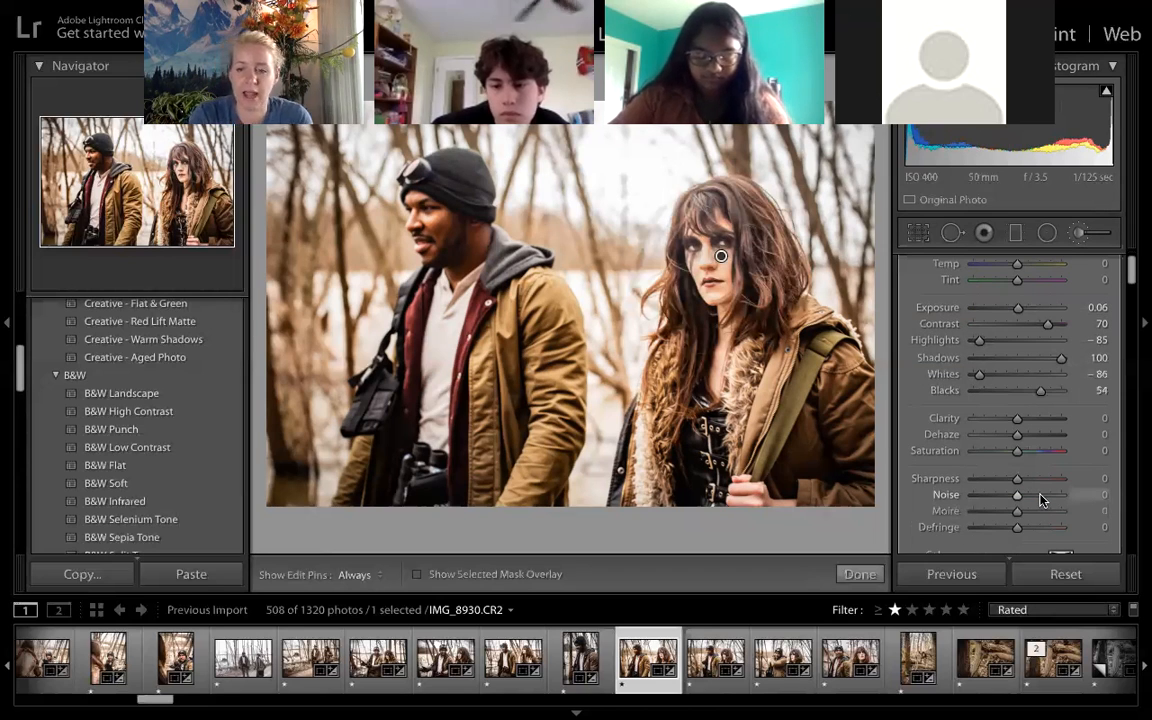
- Browse the rated photos, viewing IMG_8950.CR2, IMG_8952.CR2 and the couple under the bridge in IMG_9078.CR2
{"action": "left_click", "coordinate": [918, 657]}
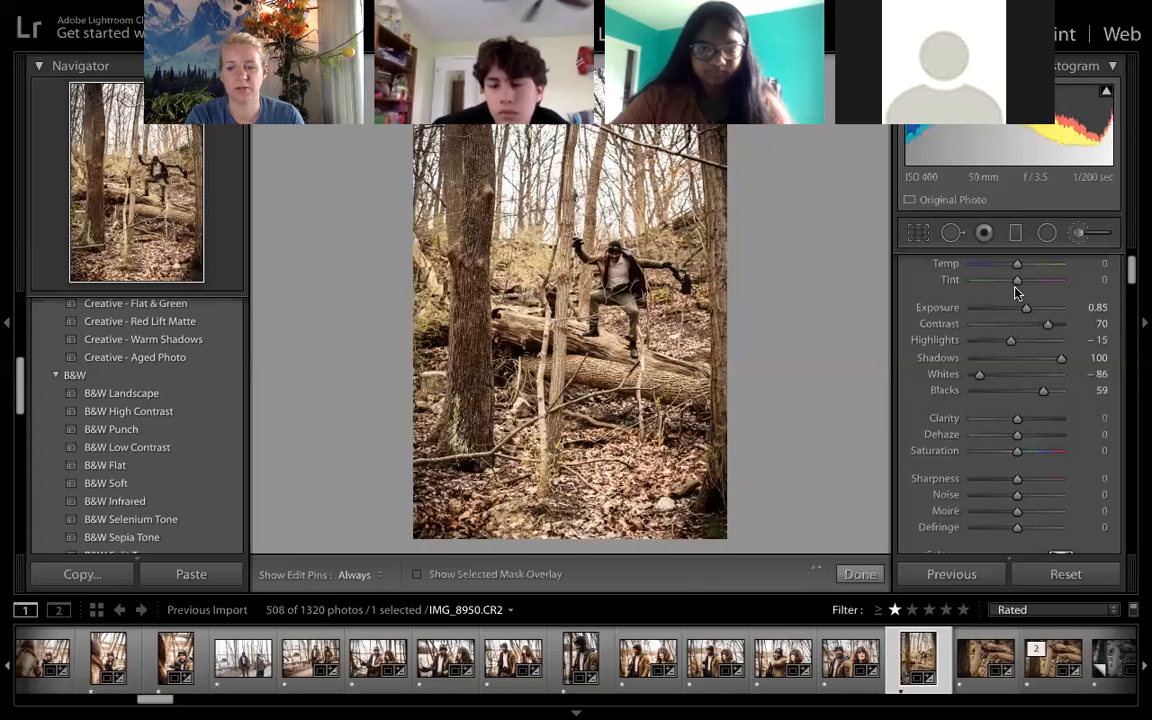
{"action": "left_click", "coordinate": [967, 670]}
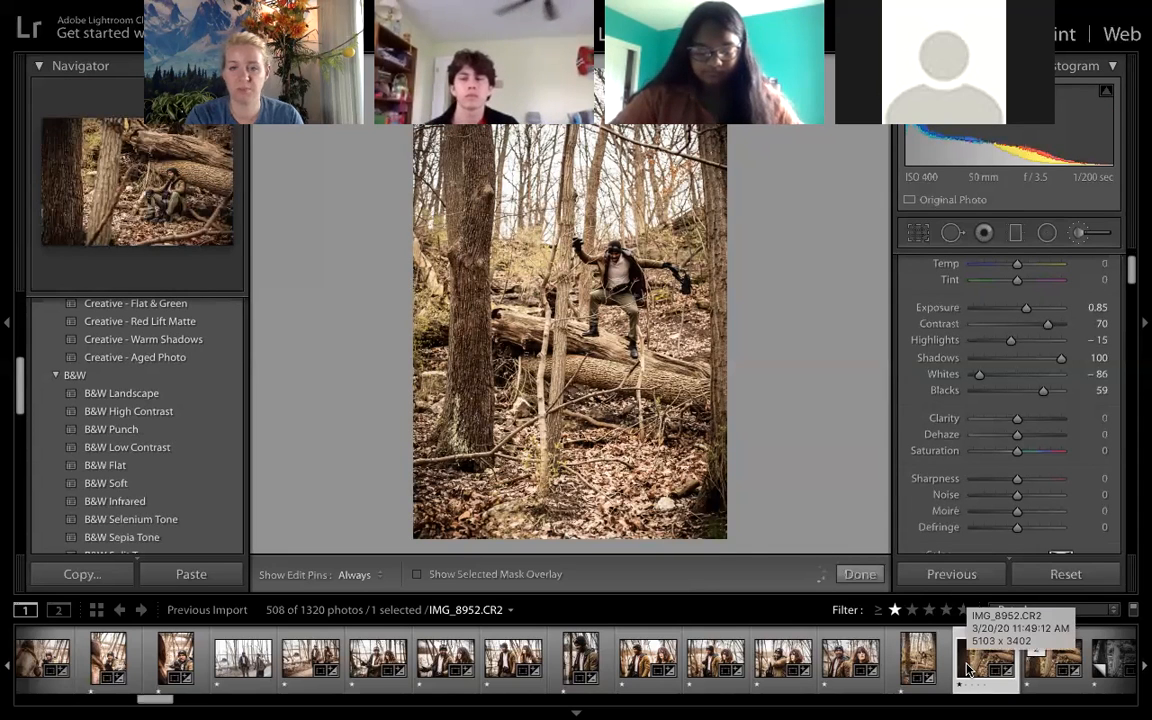
{"action": "scroll", "coordinate": [967, 670], "scroll_direction": "right", "scroll_amount": 5}
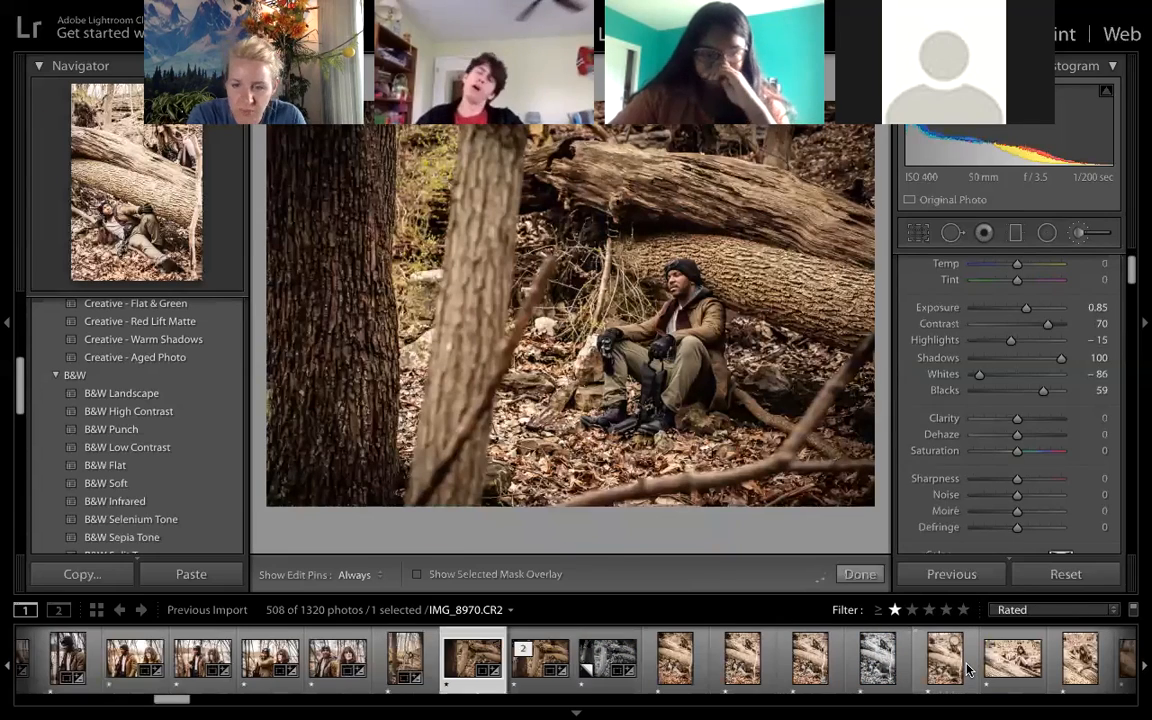
{"action": "scroll", "coordinate": [967, 670], "scroll_direction": "right", "scroll_amount": 3}
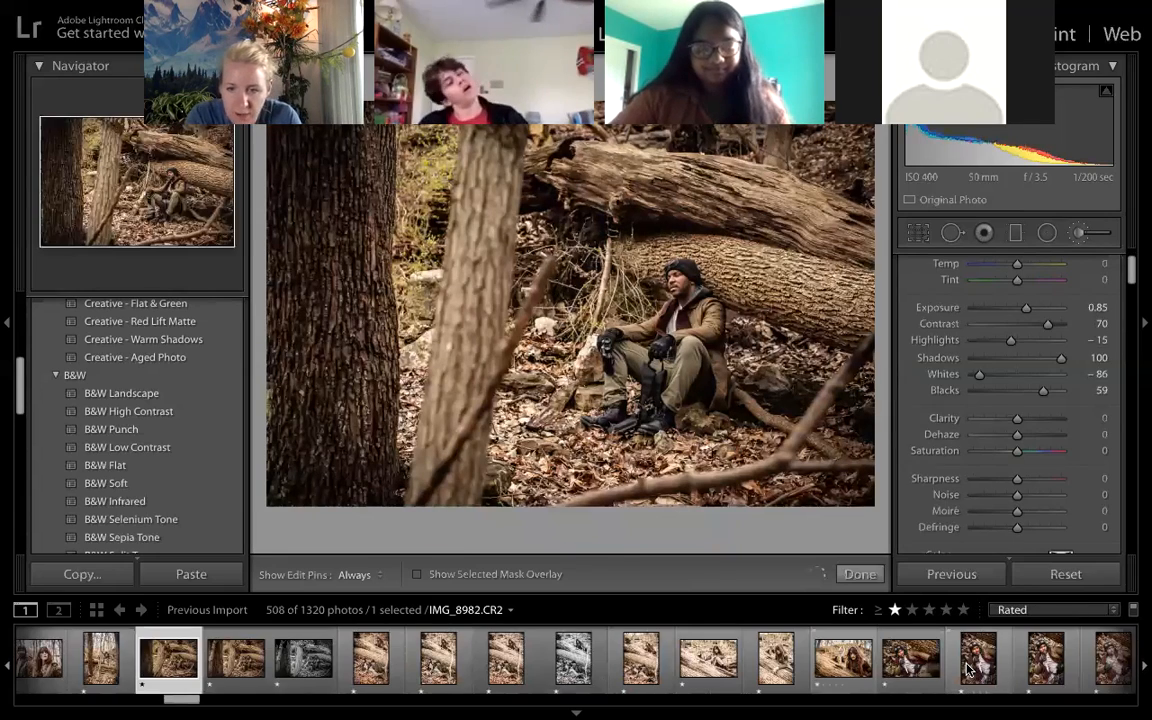
{"action": "scroll", "coordinate": [967, 670], "scroll_direction": "right", "scroll_amount": 3}
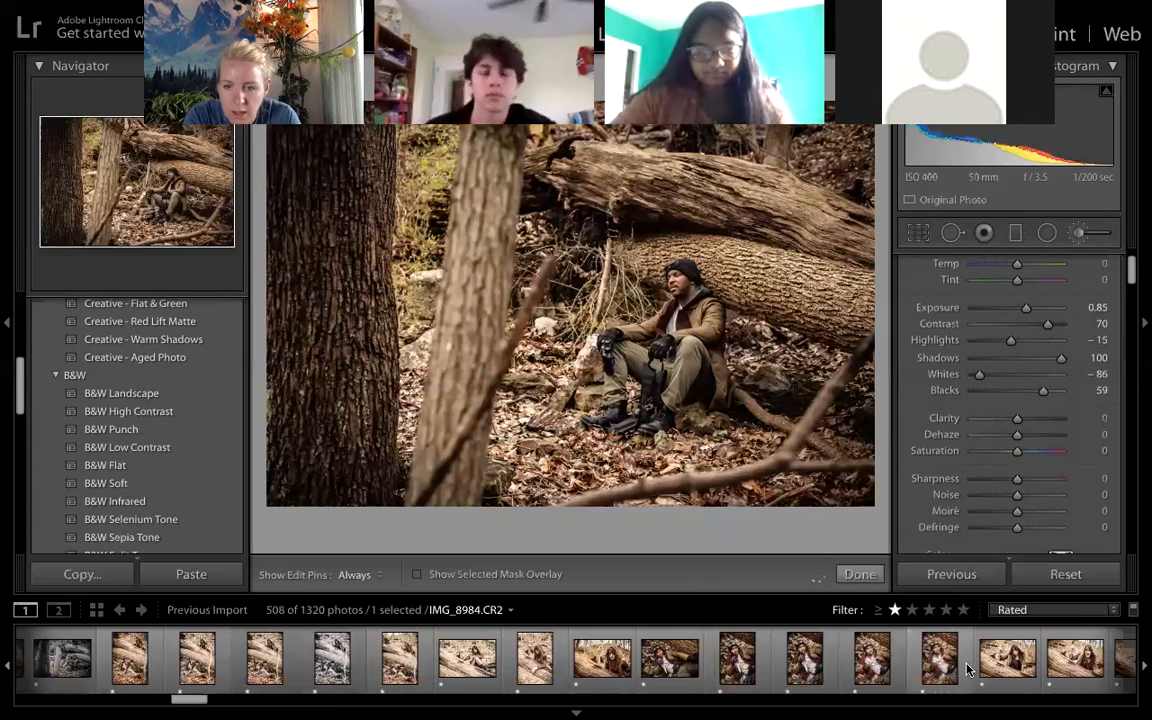
{"action": "scroll", "coordinate": [967, 670], "scroll_direction": "right", "scroll_amount": 1}
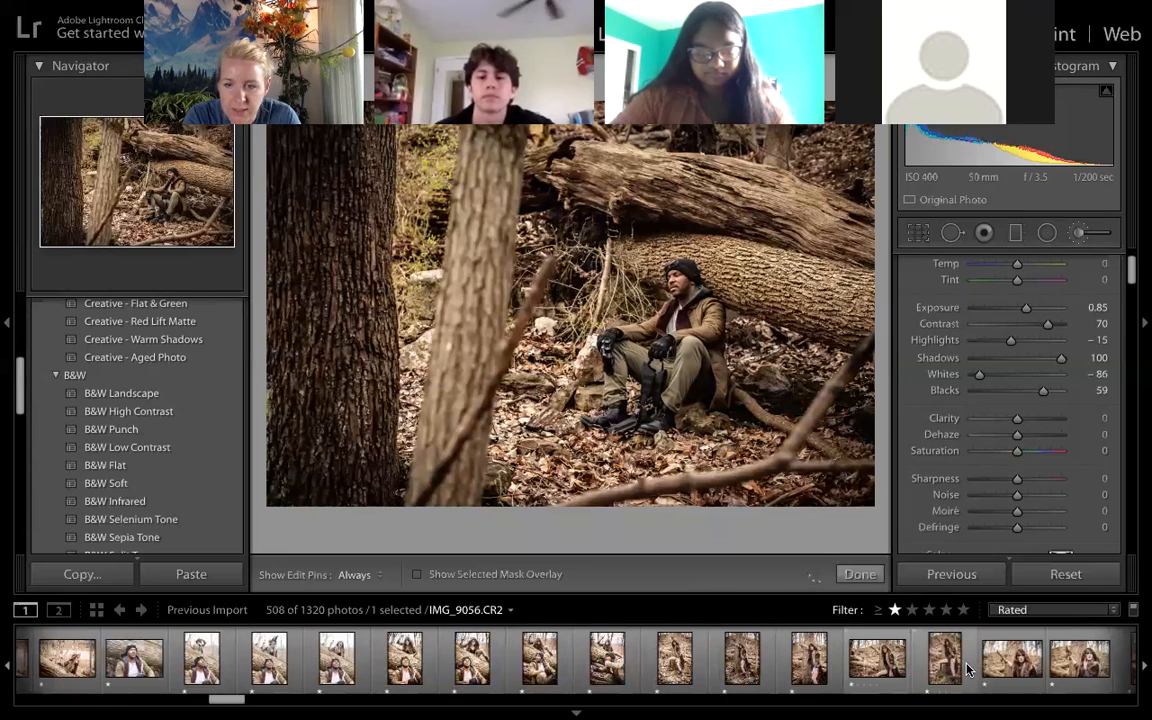
{"action": "scroll", "coordinate": [967, 670], "scroll_direction": "right", "scroll_amount": 1}
{"action": "scroll", "coordinate": [967, 670], "scroll_direction": "right", "scroll_amount": 3}
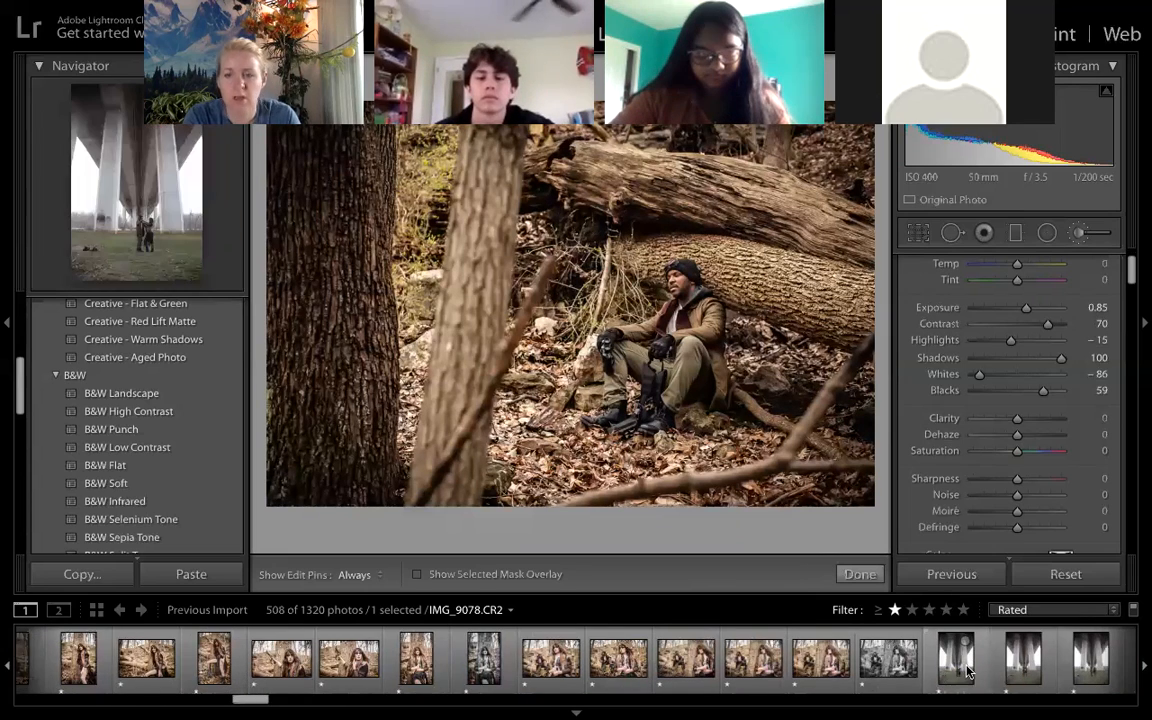
{"action": "left_click", "coordinate": [965, 670]}
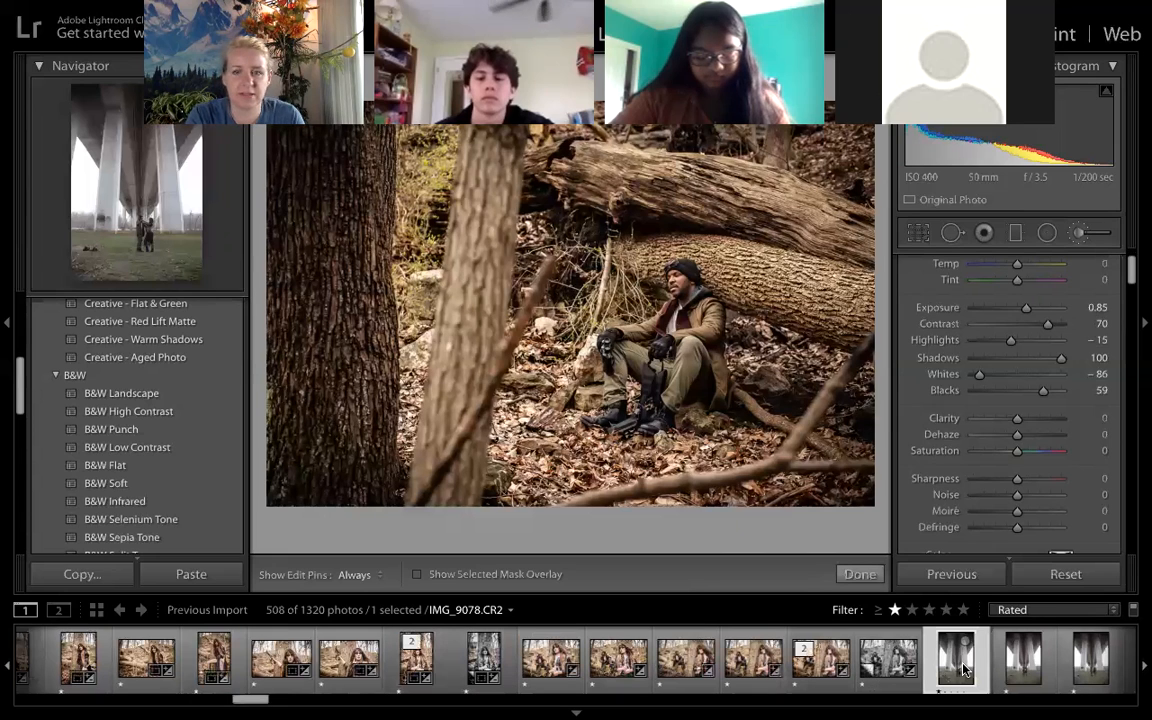
{"action": "scroll", "coordinate": [963, 668], "scroll_direction": "right", "scroll_amount": 1}
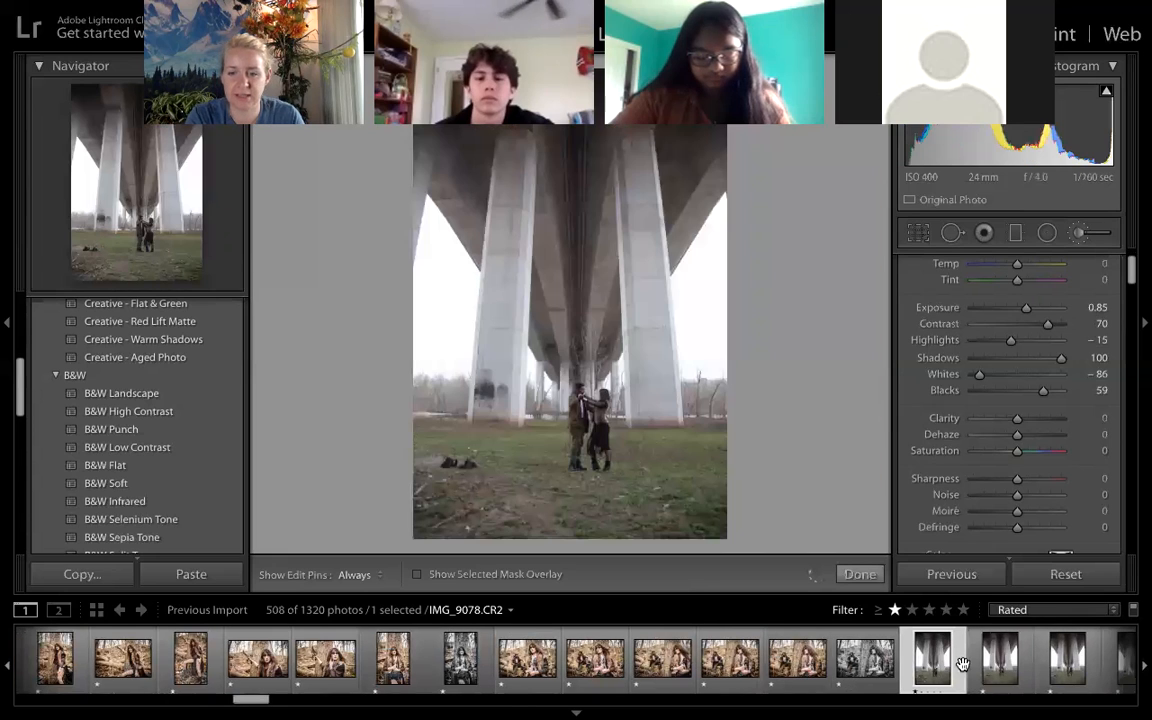
- Open IMG_9087.CR2 and paint an Adjustment Brush mask over the grass beside the couple and the upper parts of the bridge
{"action": "scroll", "coordinate": [900, 668], "scroll_direction": "right", "scroll_amount": 10}
{"action": "left_click", "coordinate": [879, 675]}
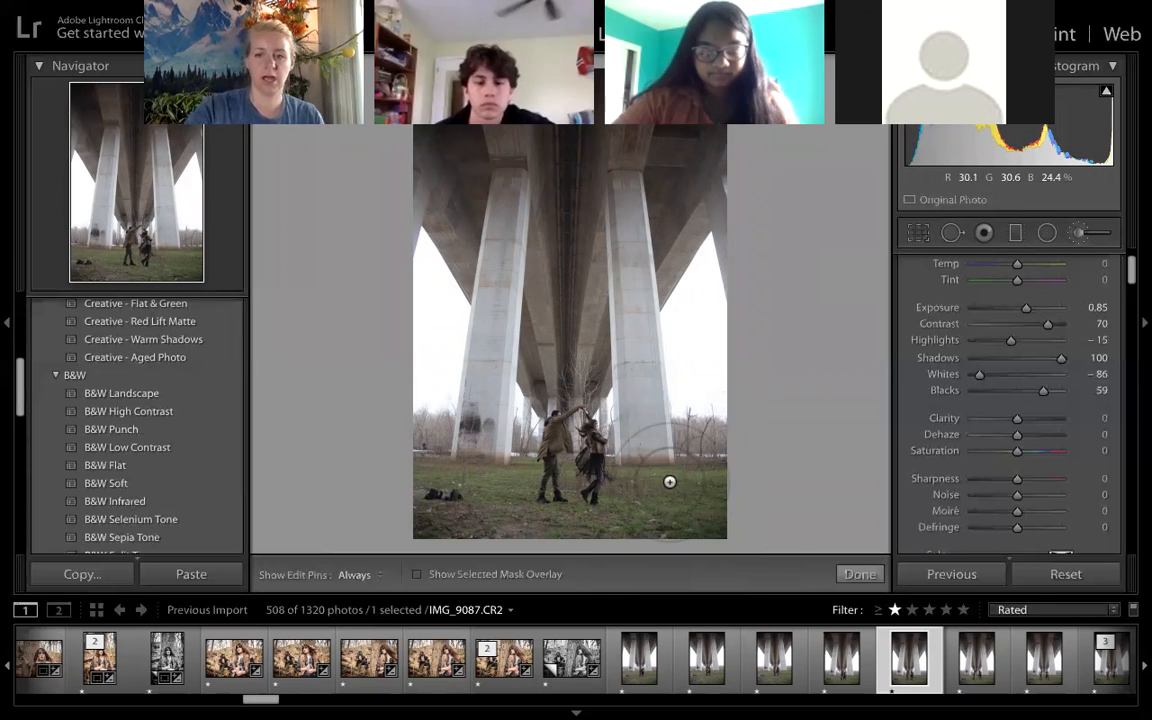
{"action": "key", "text": "h"}
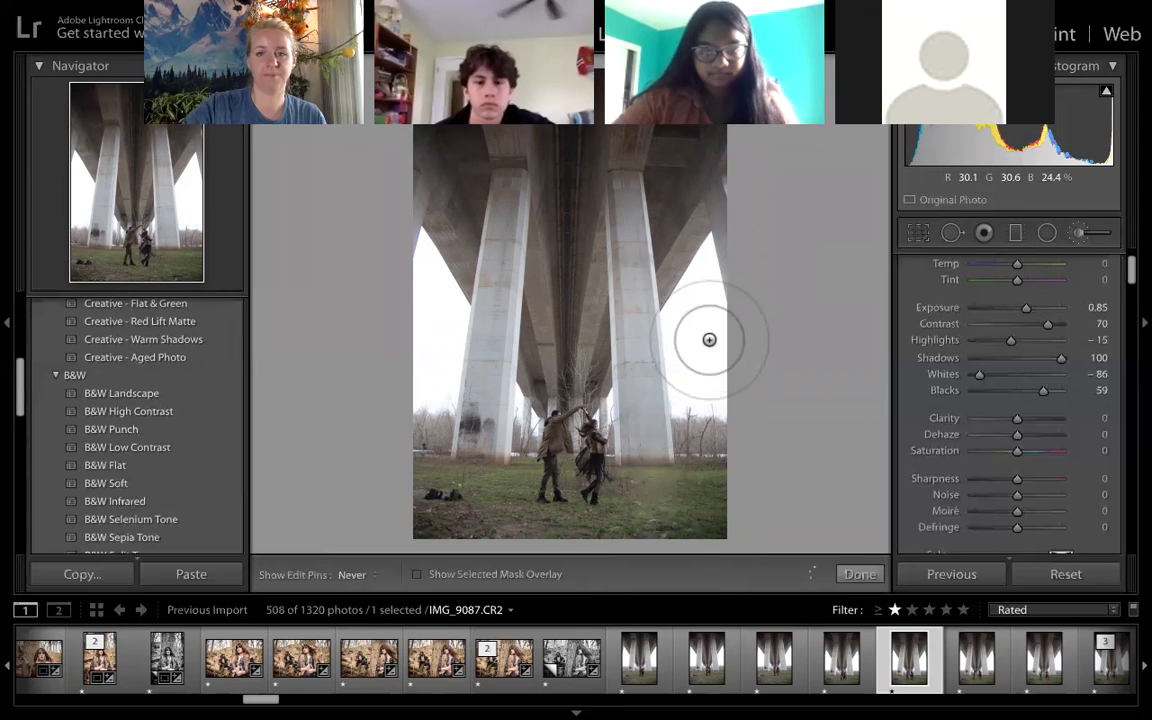
{"action": "key", "text": "h"}
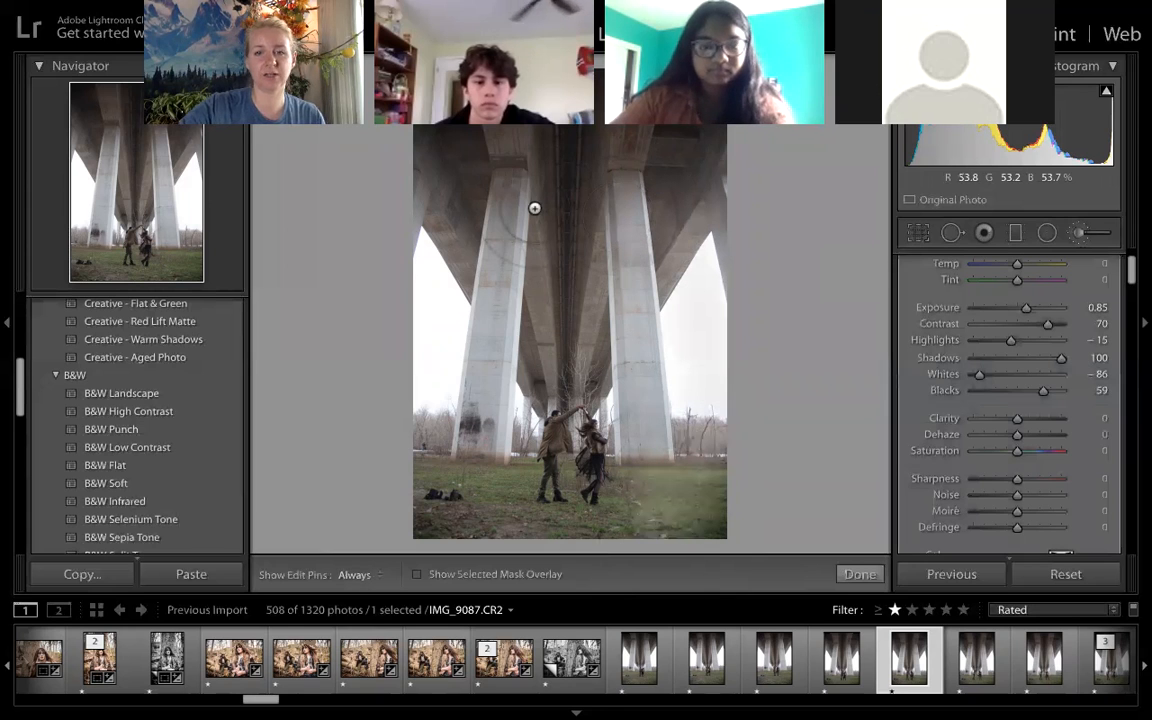
{"action": "key", "text": "h"}
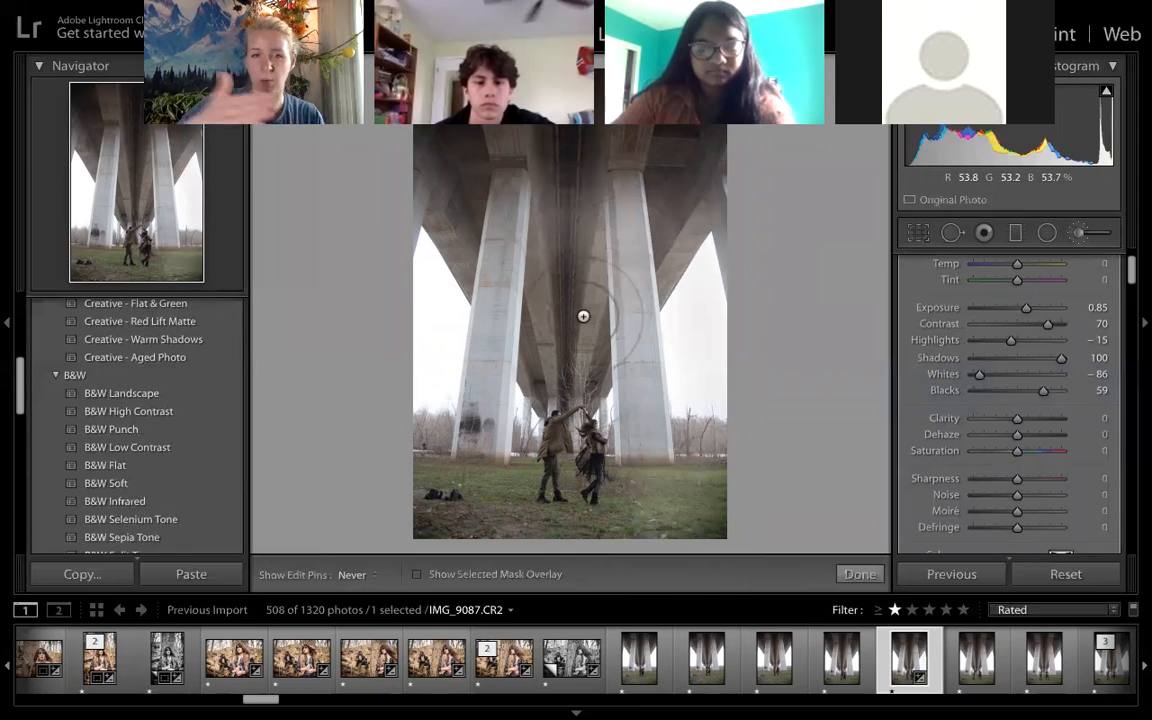
{"action": "key", "text": "h"}
{"action": "key", "text": "h"}
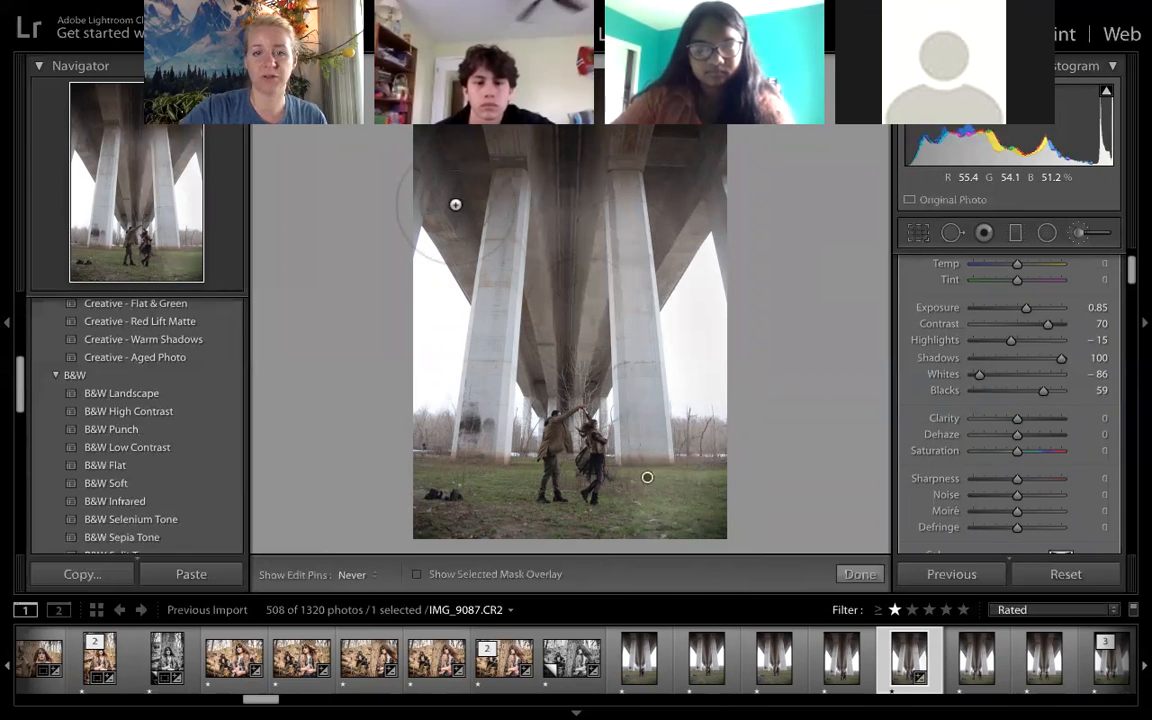
{"action": "key", "text": "h"}
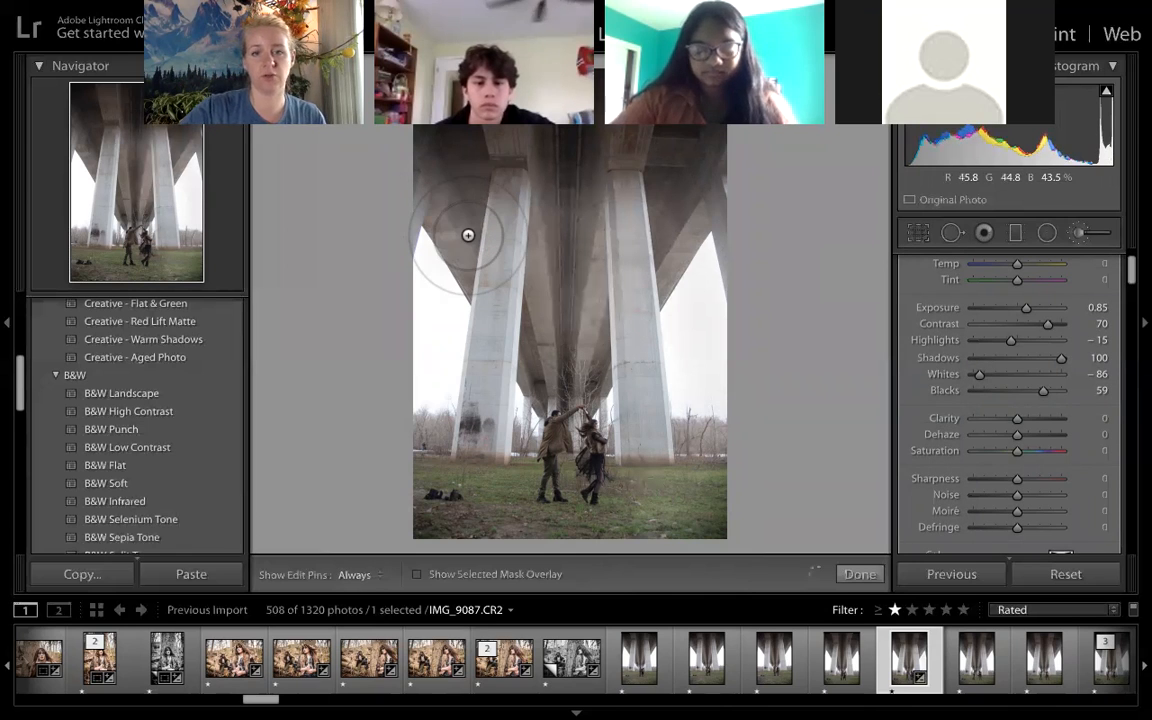
{"action": "key", "text": "h"}
{"action": "key", "text": "h"}
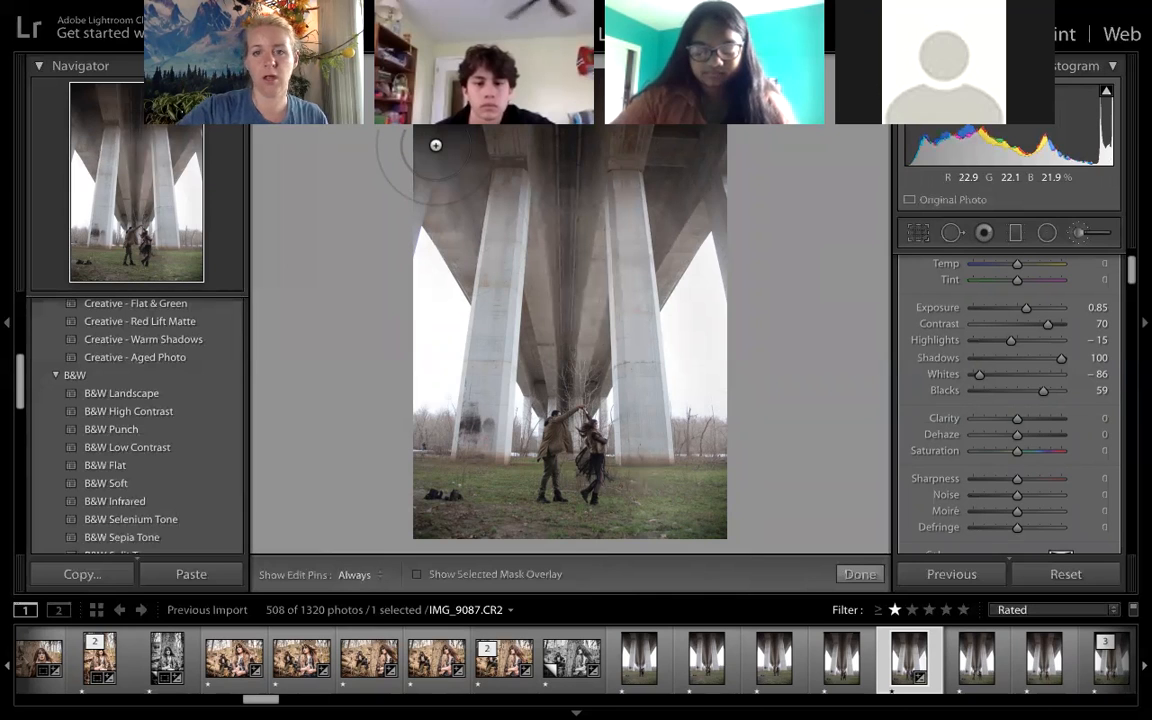
- Extend the brush mask over the bridge's underside, its pillars and the ground around the couple
{"action": "mouse_move", "coordinate": [587, 173]}
{"action": "left_mouse_down"}
{"action": "mouse_move", "coordinate": [554, 302]}
{"action": "mouse_move", "coordinate": [487, 332]}
{"action": "left_mouse_up"}
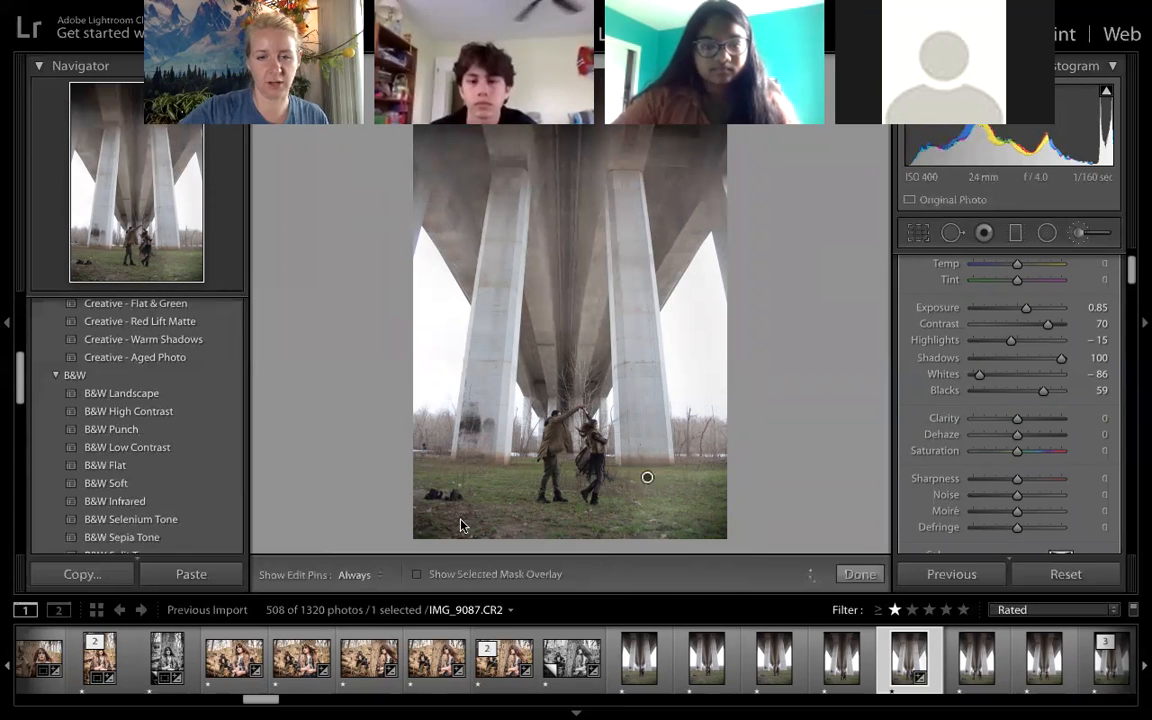
{"action": "mouse_move", "coordinate": [461, 425]}
{"action": "left_mouse_down"}
{"action": "mouse_move", "coordinate": [433, 383]}
{"action": "mouse_move", "coordinate": [446, 552]}
{"action": "mouse_move", "coordinate": [379, 367]}
{"action": "left_mouse_up"}
{"action": "key", "text": "h"}
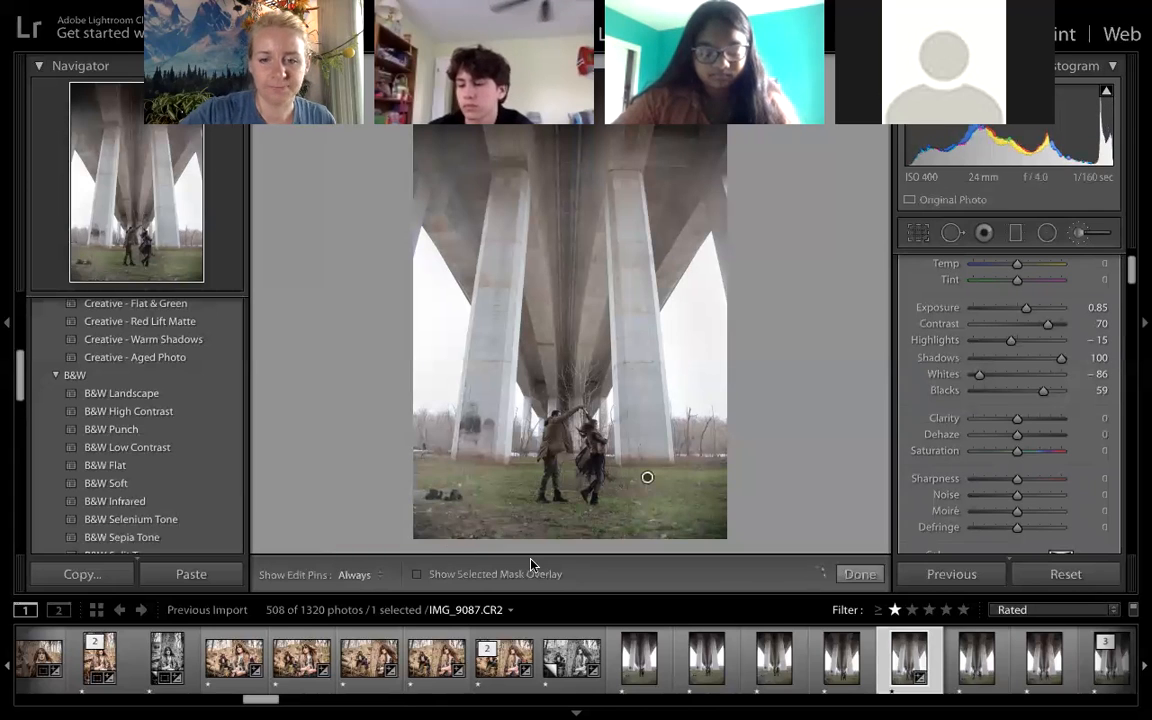
{"action": "key", "text": "h"}
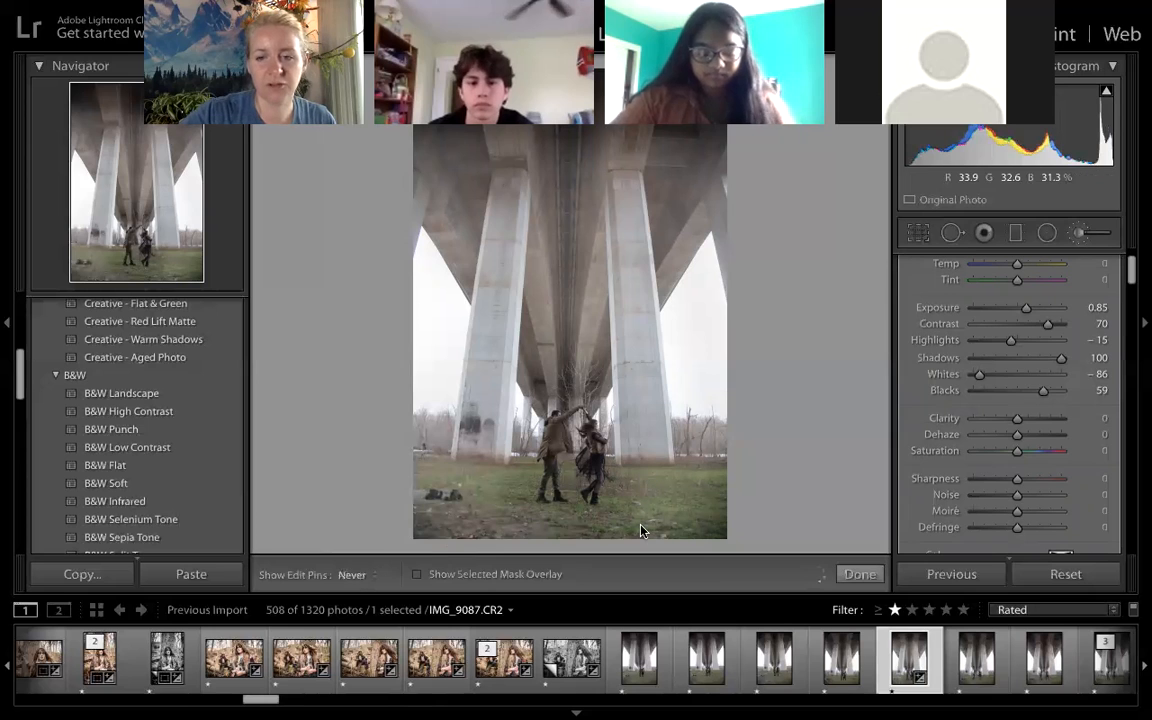
{"action": "key", "text": "h"}
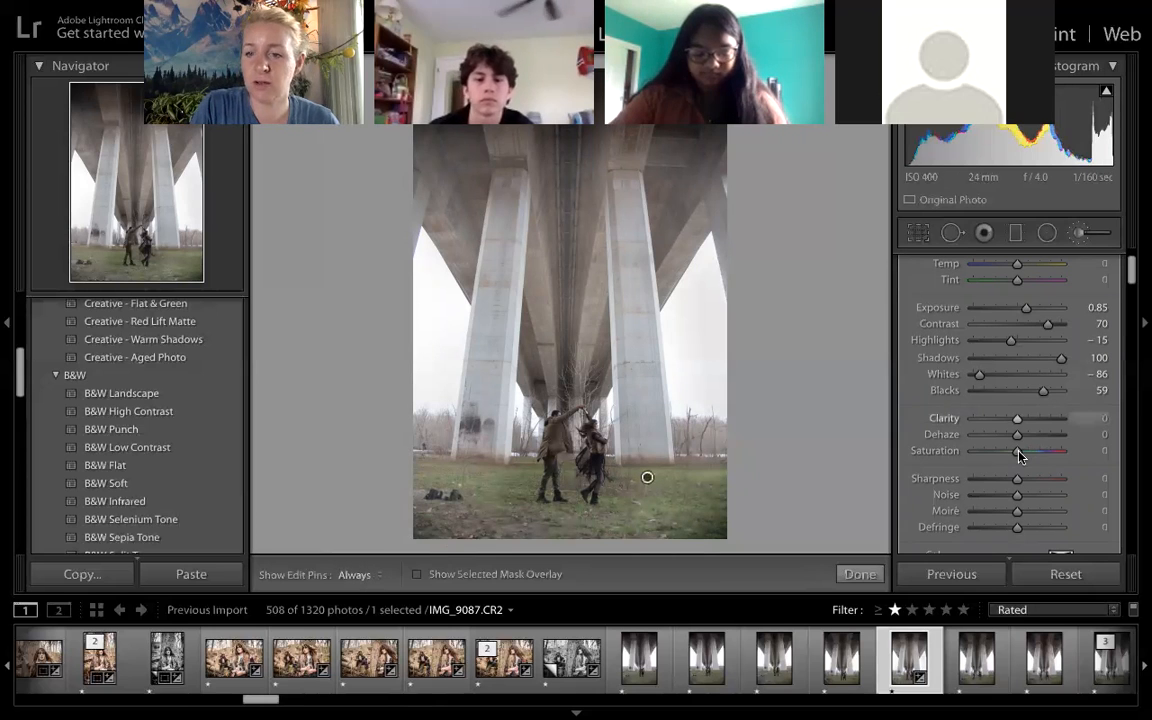
- Set the brush mask's Saturation to −100 and Clarity to 100
{"action": "scroll", "coordinate": [1038, 365], "scroll_direction": "up", "scroll_amount": 2}
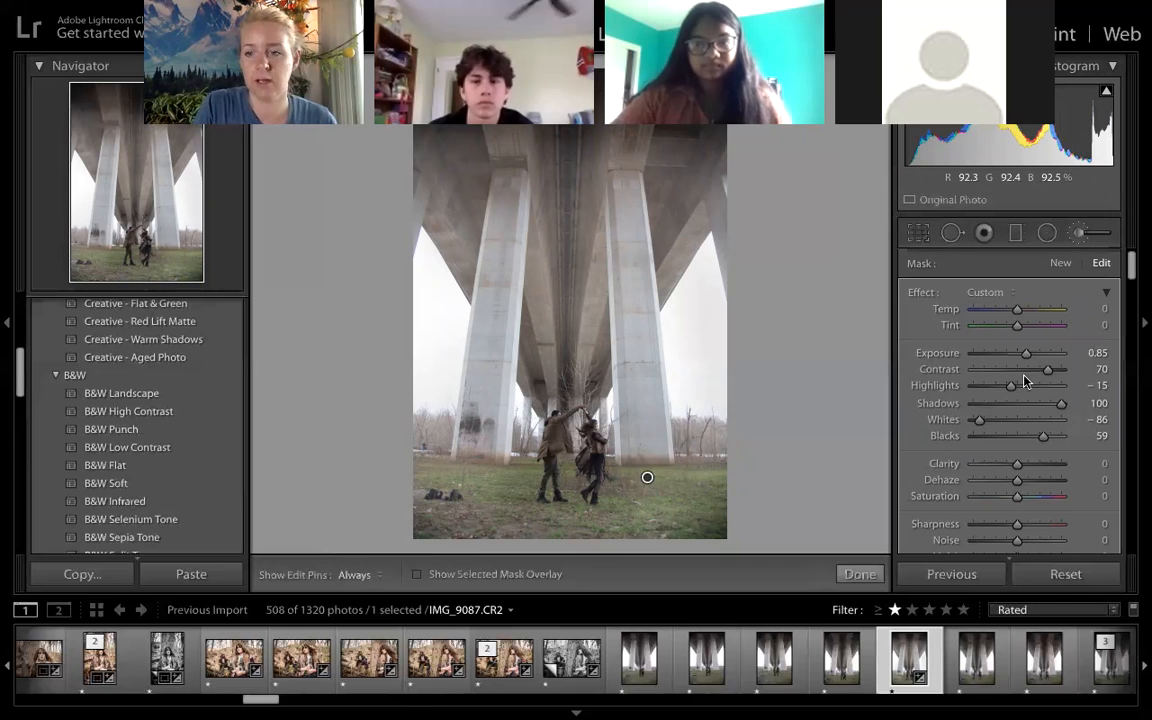
{"action": "scroll", "coordinate": [1073, 378], "scroll_direction": "down", "scroll_amount": 5}
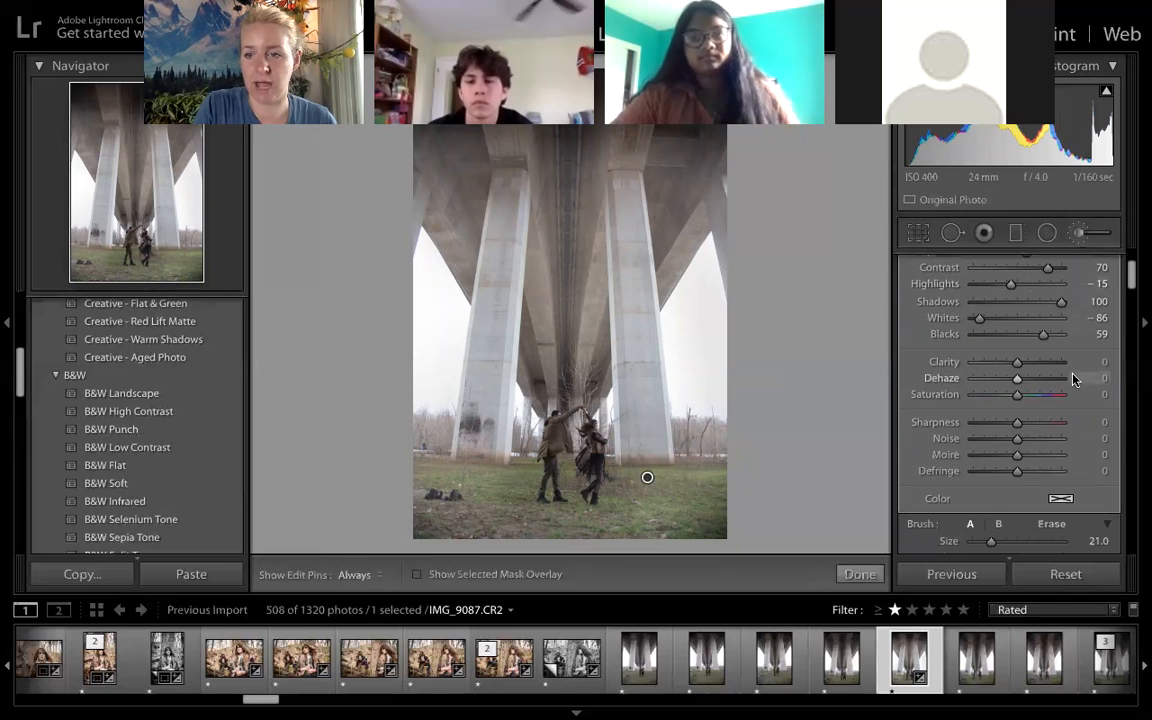
{"action": "scroll", "coordinate": [1073, 378], "scroll_direction": "up", "scroll_amount": 5}
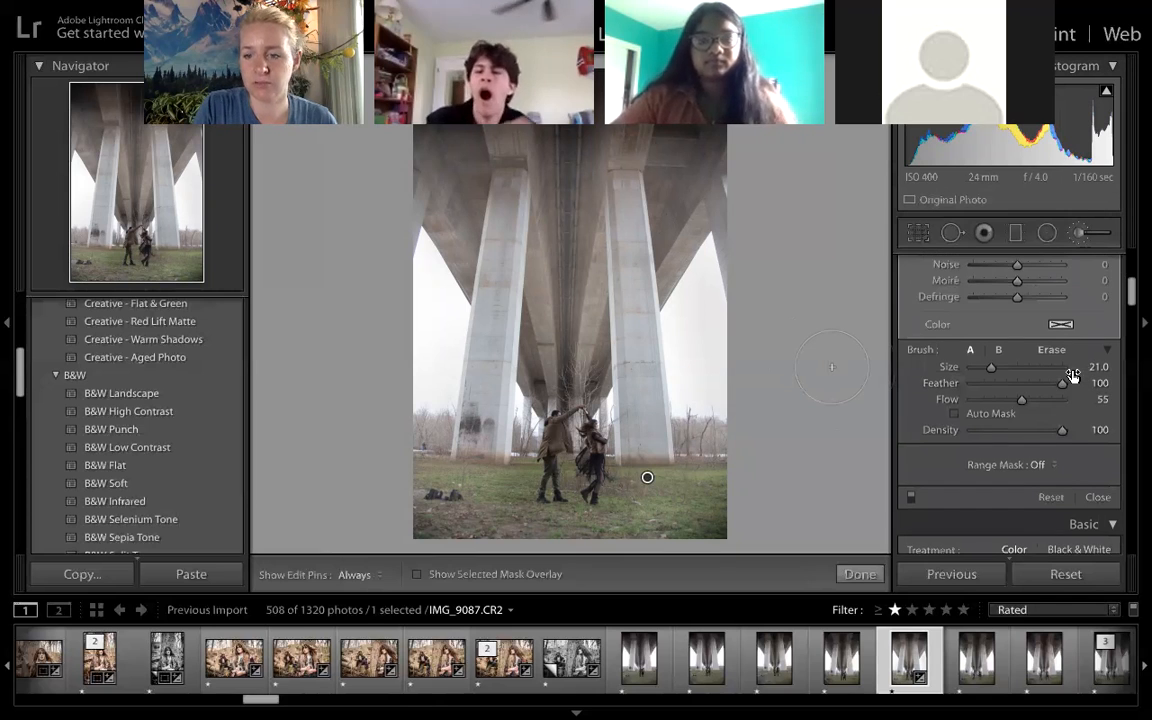
{"action": "left_click_drag", "start_coordinate": [1016, 497], "coordinate": [715, 490]}
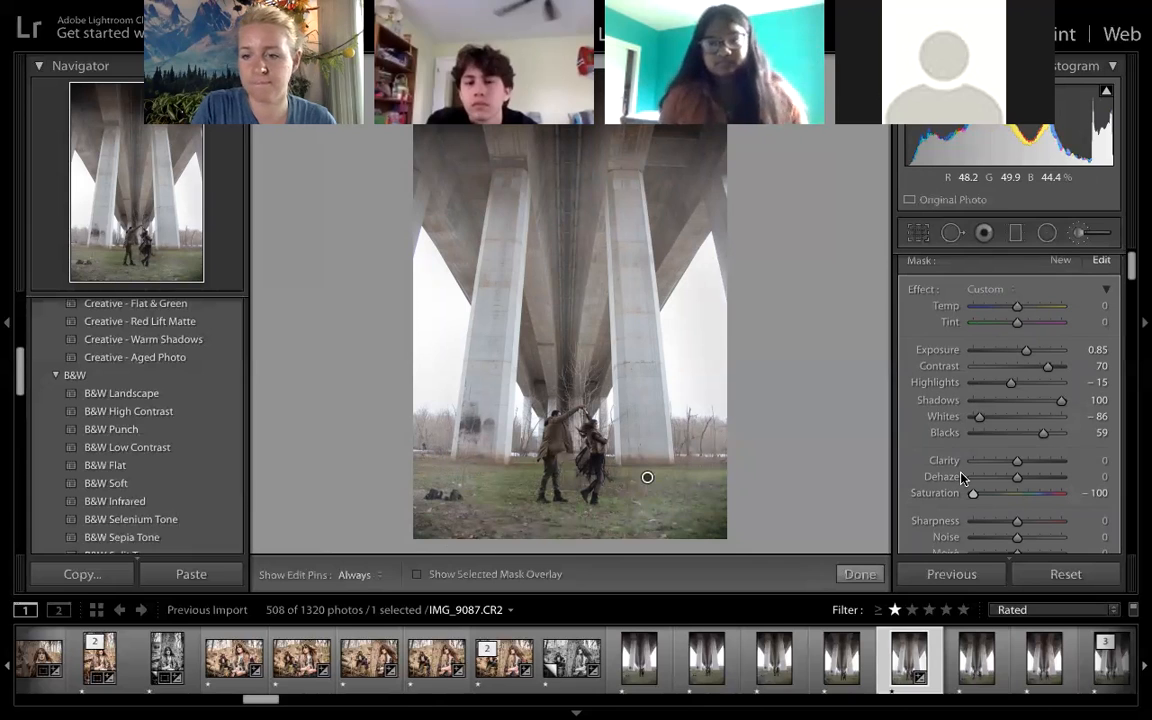
{"action": "left_click_drag", "start_coordinate": [1016, 464], "coordinate": [1023, 467]}
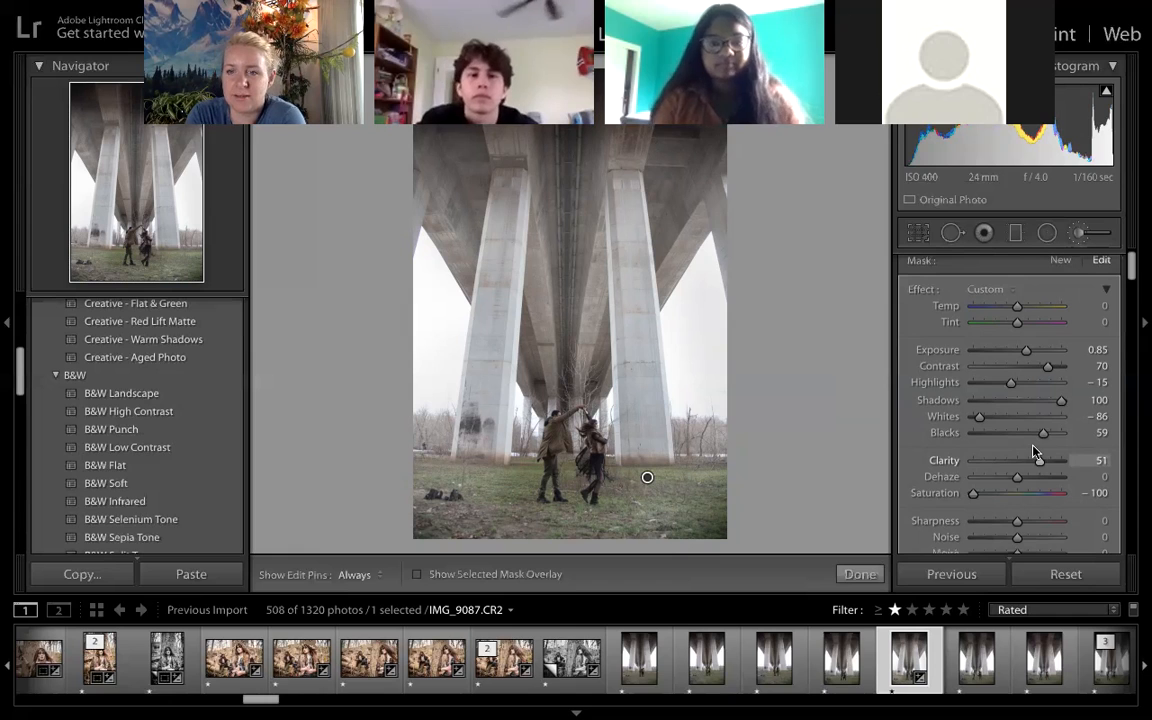
{"action": "mouse_move", "coordinate": [1142, 303]}
{"action": "left_mouse_down"}
{"action": "mouse_move", "coordinate": [1131, 268]}
{"action": "mouse_move", "coordinate": [1131, 388]}
{"action": "mouse_move", "coordinate": [1127, 268]}
{"action": "mouse_move", "coordinate": [1122, 281]}
{"action": "left_mouse_up"}
{"action": "scroll", "coordinate": [1118, 282], "scroll_direction": "up", "scroll_amount": 2}
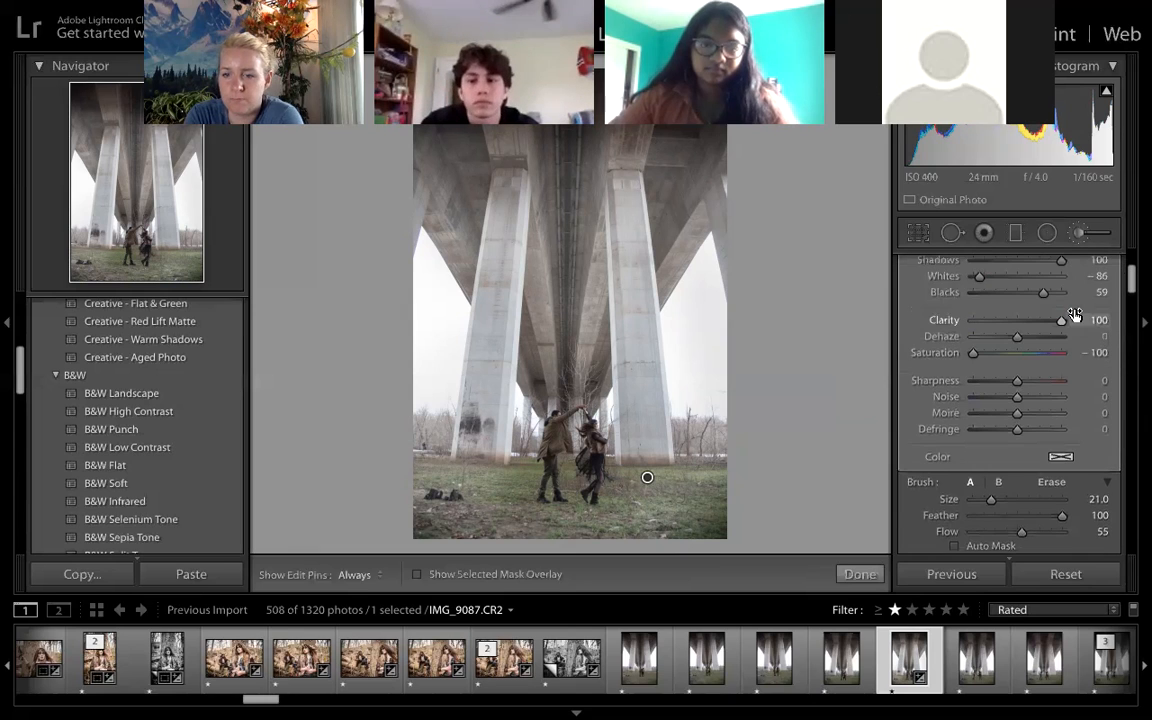
- Set the adjustment brush's Flow to 100 and Size to 30.4
{"action": "scroll", "coordinate": [1075, 319], "scroll_direction": "down", "scroll_amount": 1}
{"action": "left_click", "coordinate": [1019, 487]}
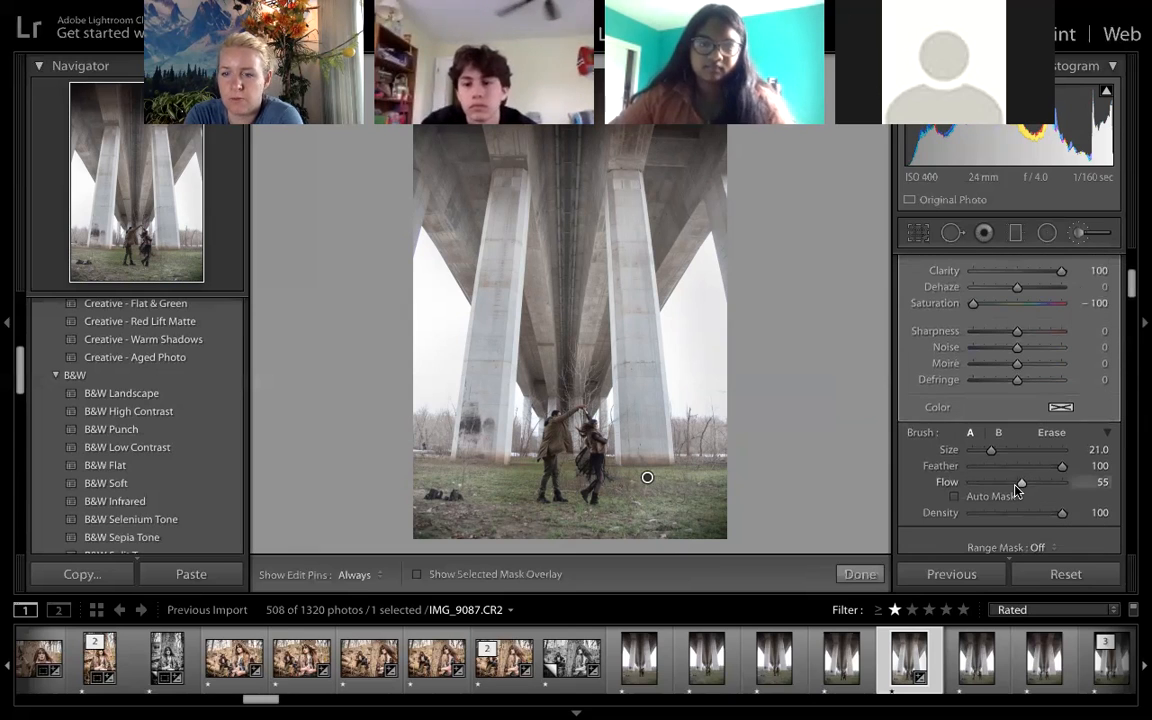
{"action": "key", "text": "0"}
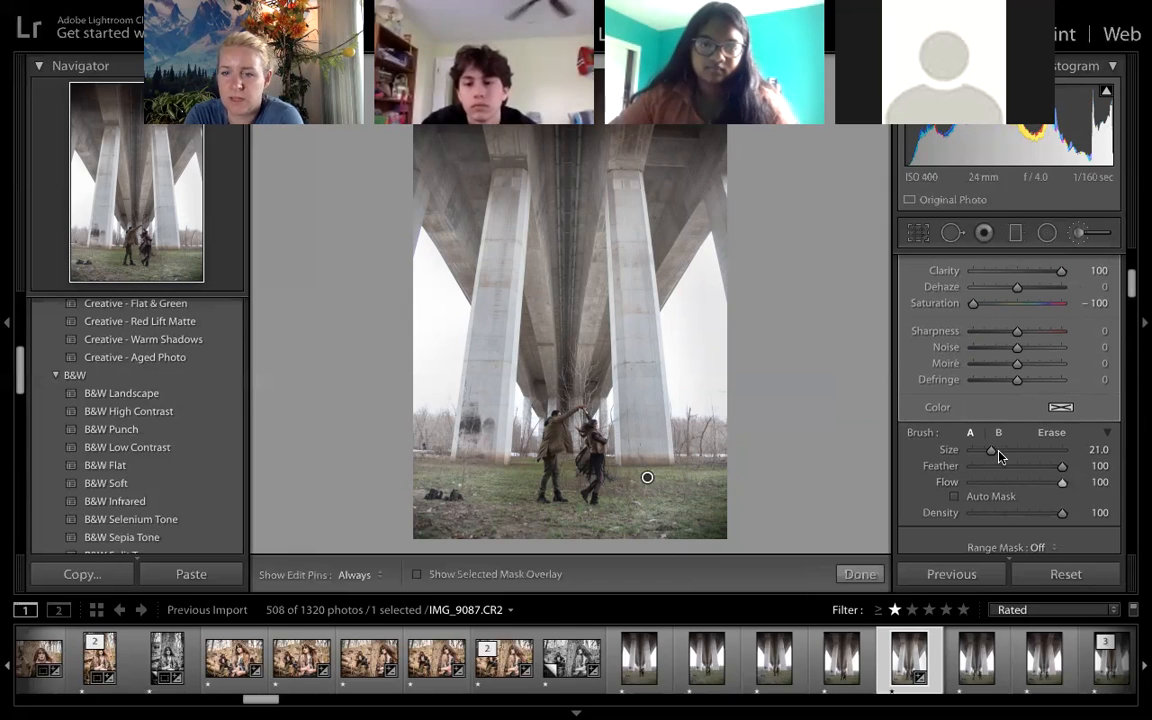
{"action": "left_click", "coordinate": [994, 456]}
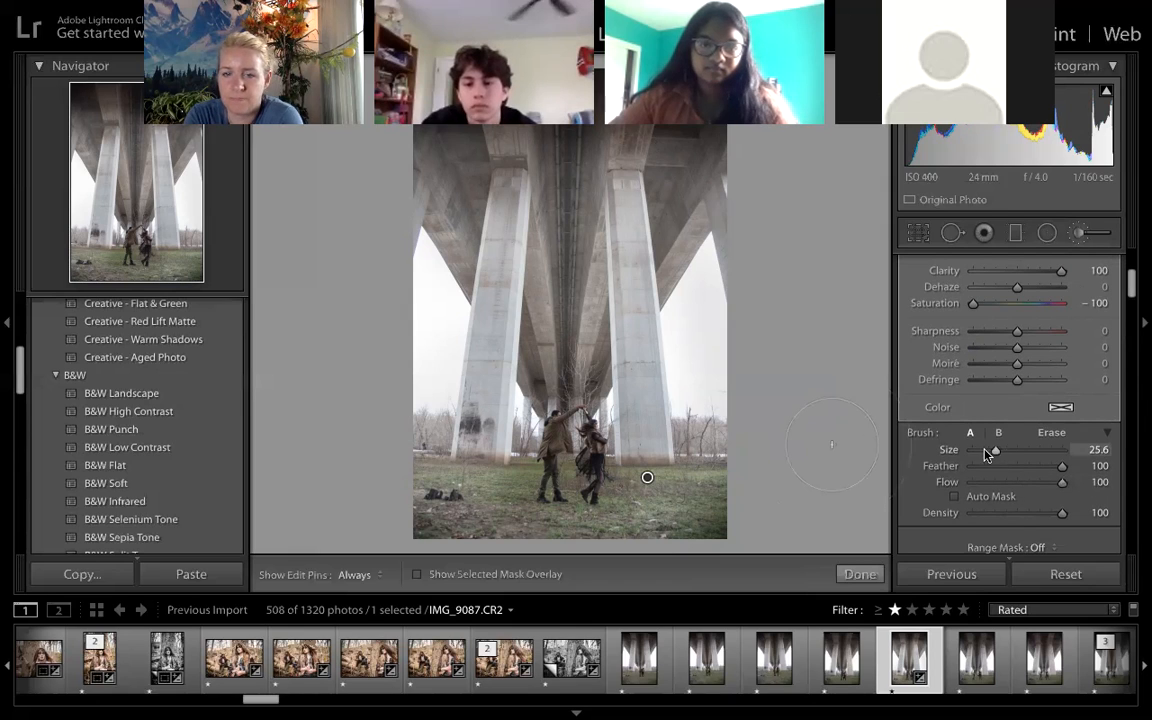
{"action": "scroll", "coordinate": [691, 493], "scroll_direction": "up", "scroll_amount": 3}
- Paint the desaturating brush mask across the grassy ground around the couple and finish the brush adjustment
{"action": "key", "text": "h"}
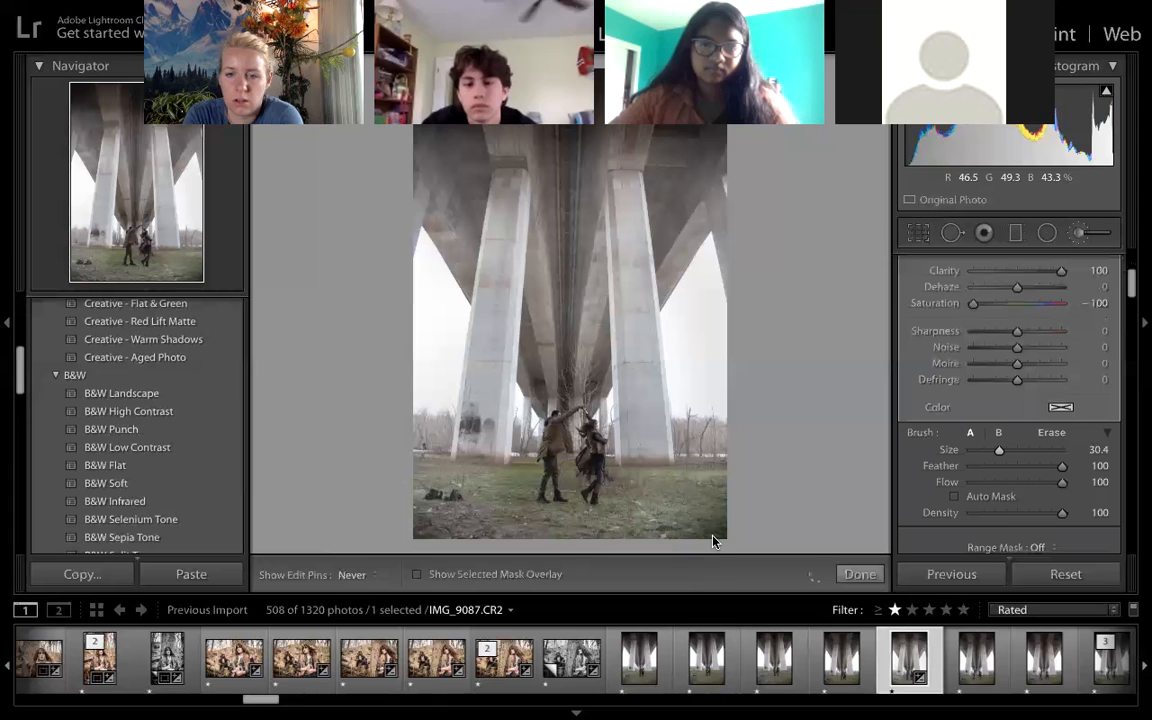
{"action": "key", "text": "h"}
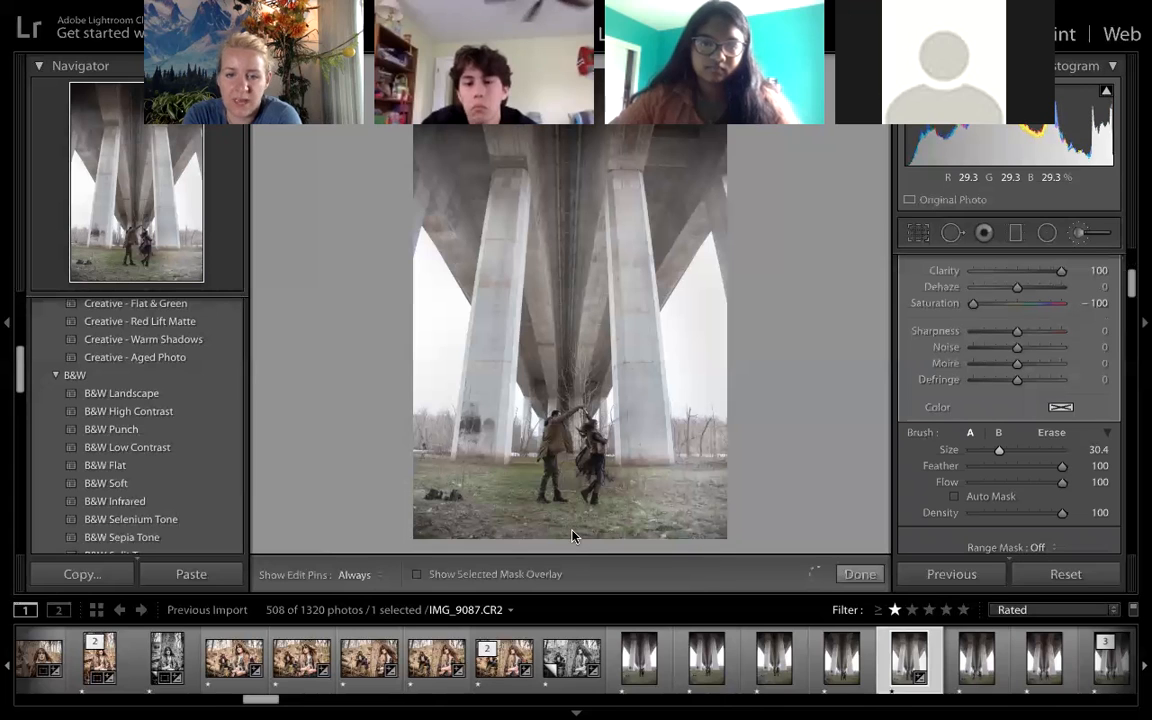
{"action": "key", "text": "h"}
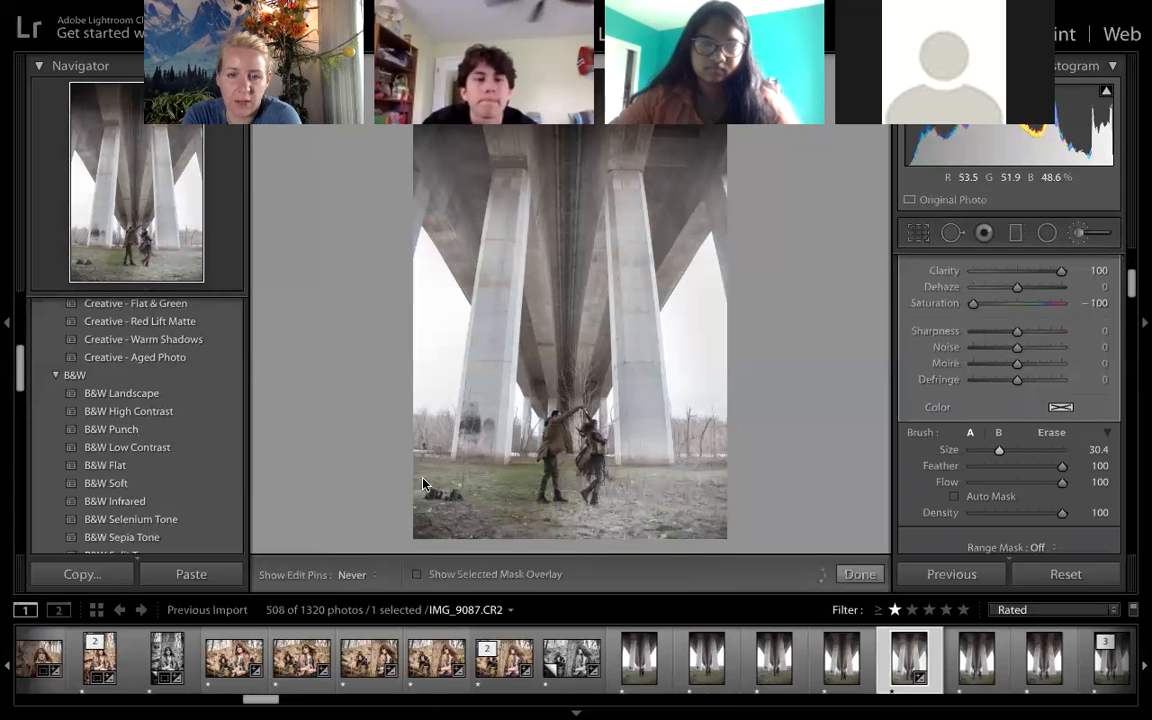
{"action": "key", "text": "h"}
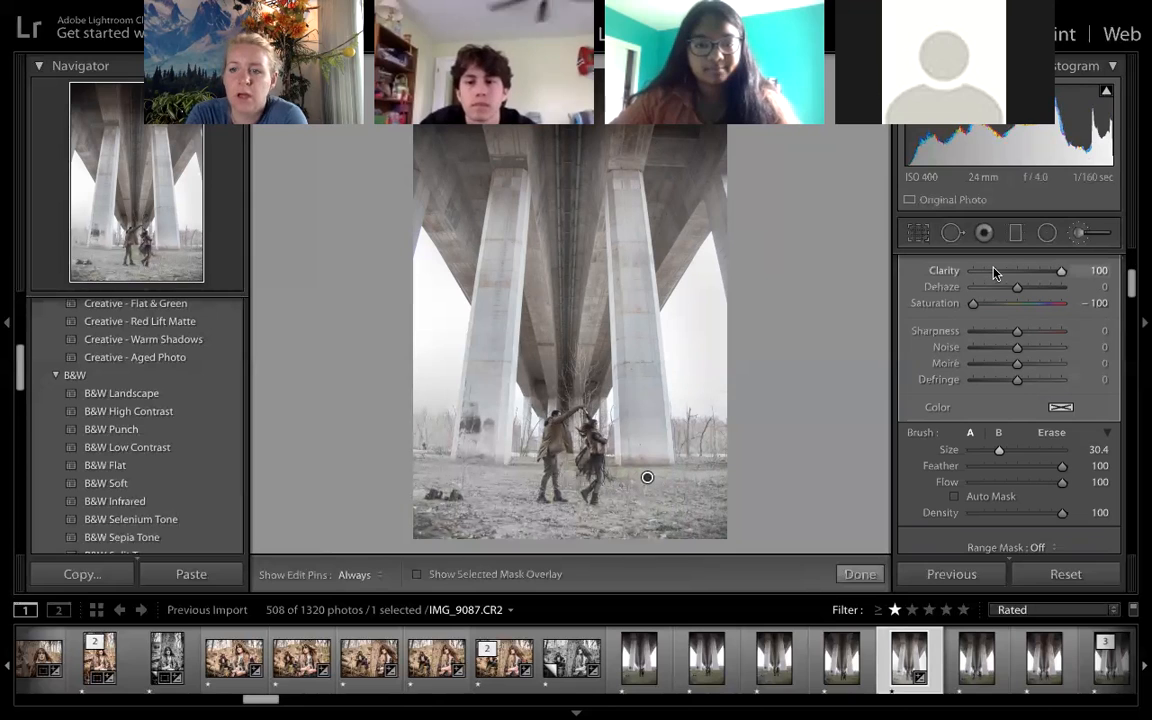
{"action": "left_click", "coordinate": [853, 576]}
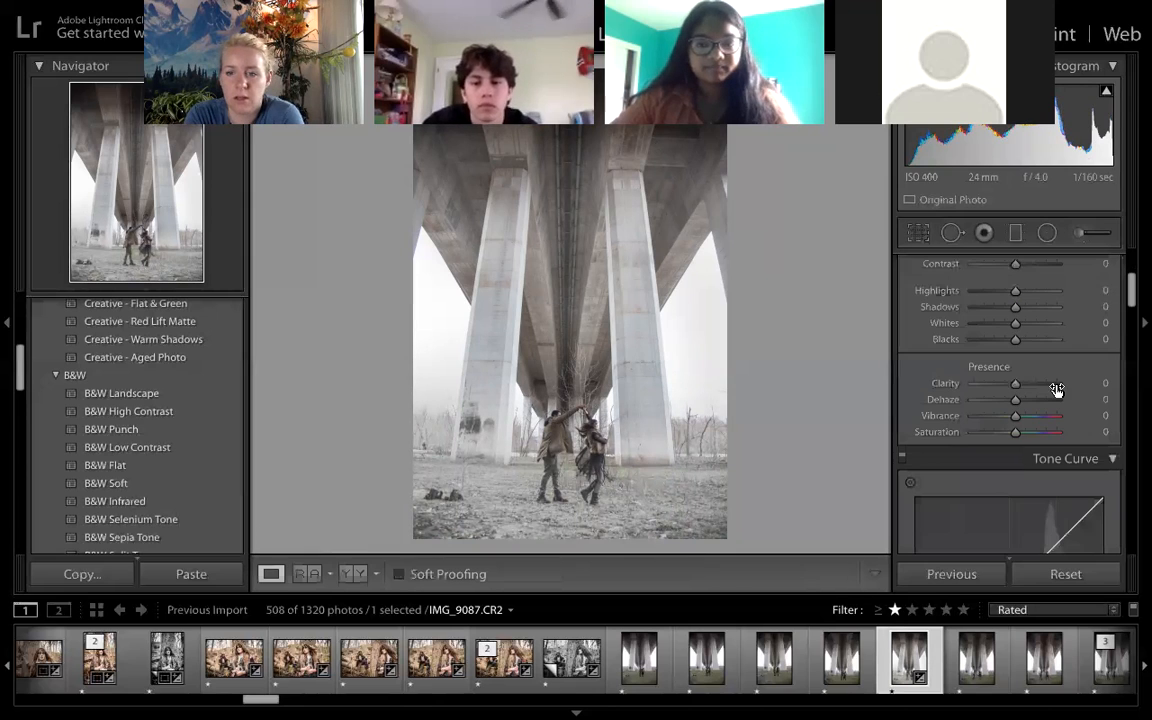
- Set the whole bridge photo's Saturation to +53
{"action": "scroll", "coordinate": [1015, 503], "scroll_direction": "up", "scroll_amount": 2}
{"action": "left_click_drag", "start_coordinate": [1015, 500], "coordinate": [1038, 500]}
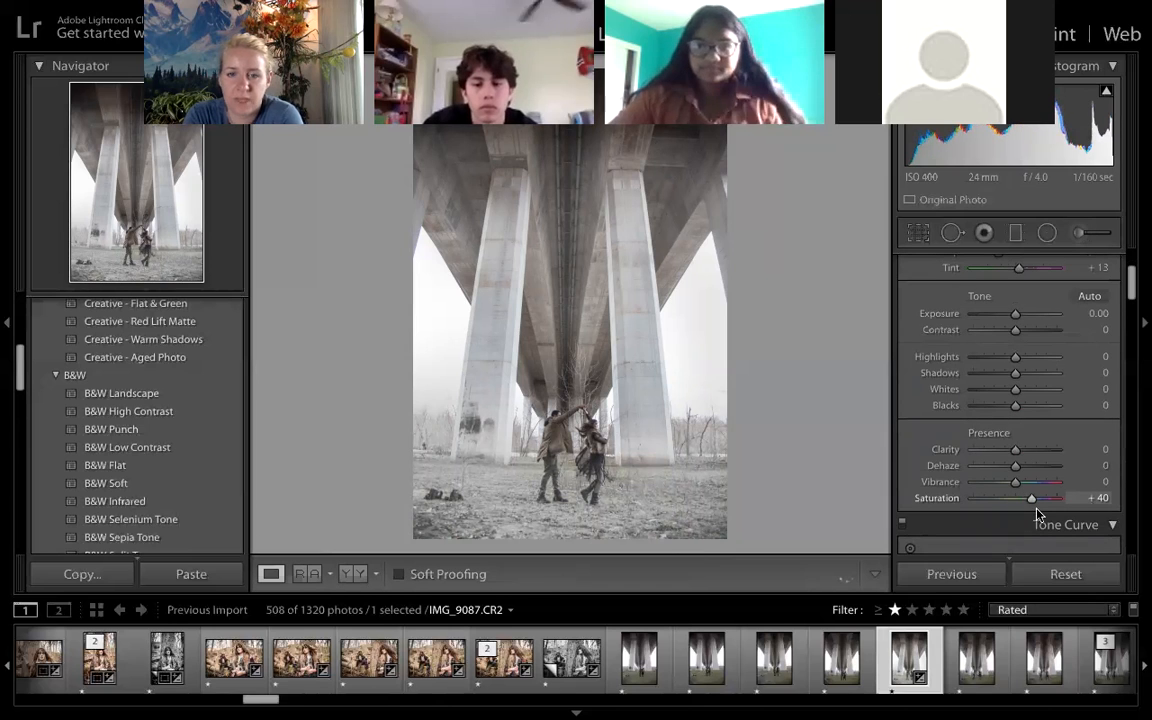
{"action": "scroll", "coordinate": [1072, 397], "scroll_direction": "down", "scroll_amount": 3}
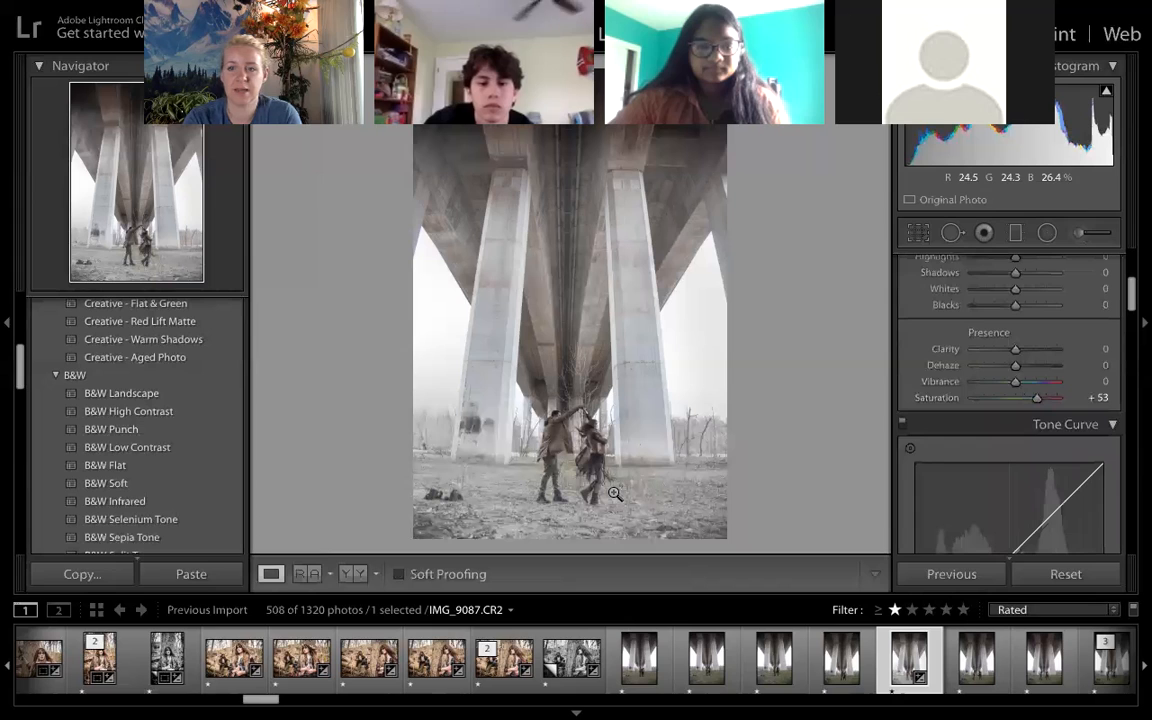
- Apply a Graduated Filter with Exposure −1.11 downward over the upper part of the bridge
{"action": "left_click", "coordinate": [1018, 233]}
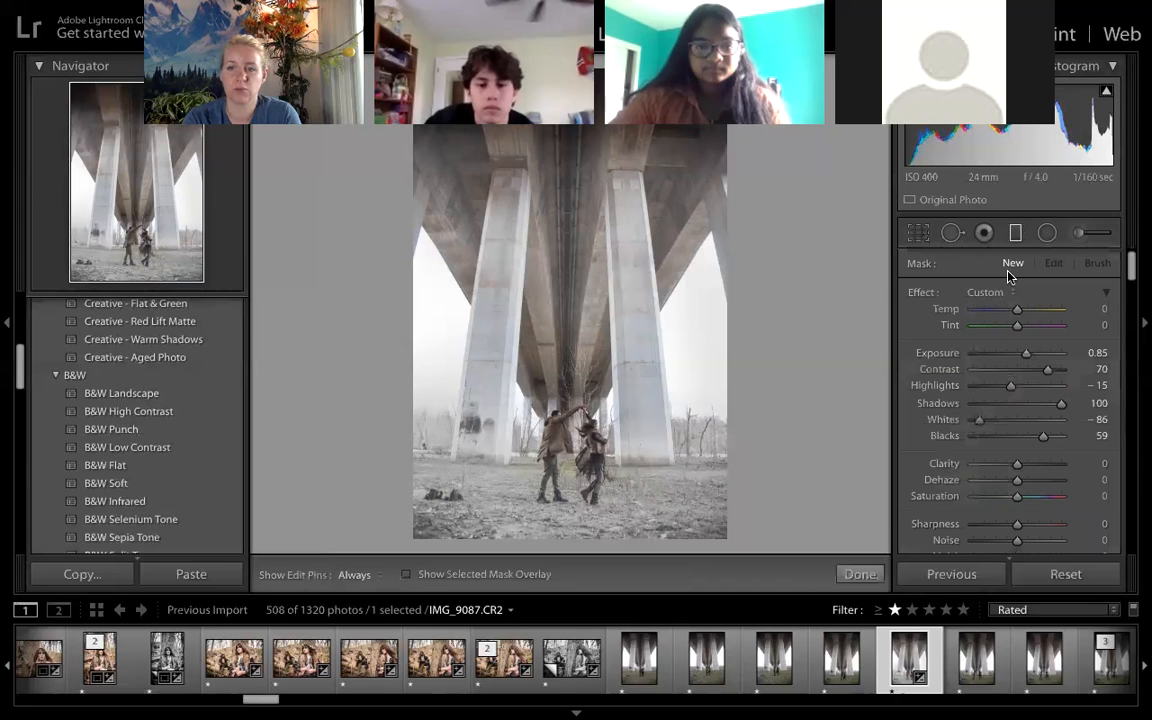
{"action": "scroll", "coordinate": [906, 243], "scroll_direction": "down", "scroll_amount": 4}
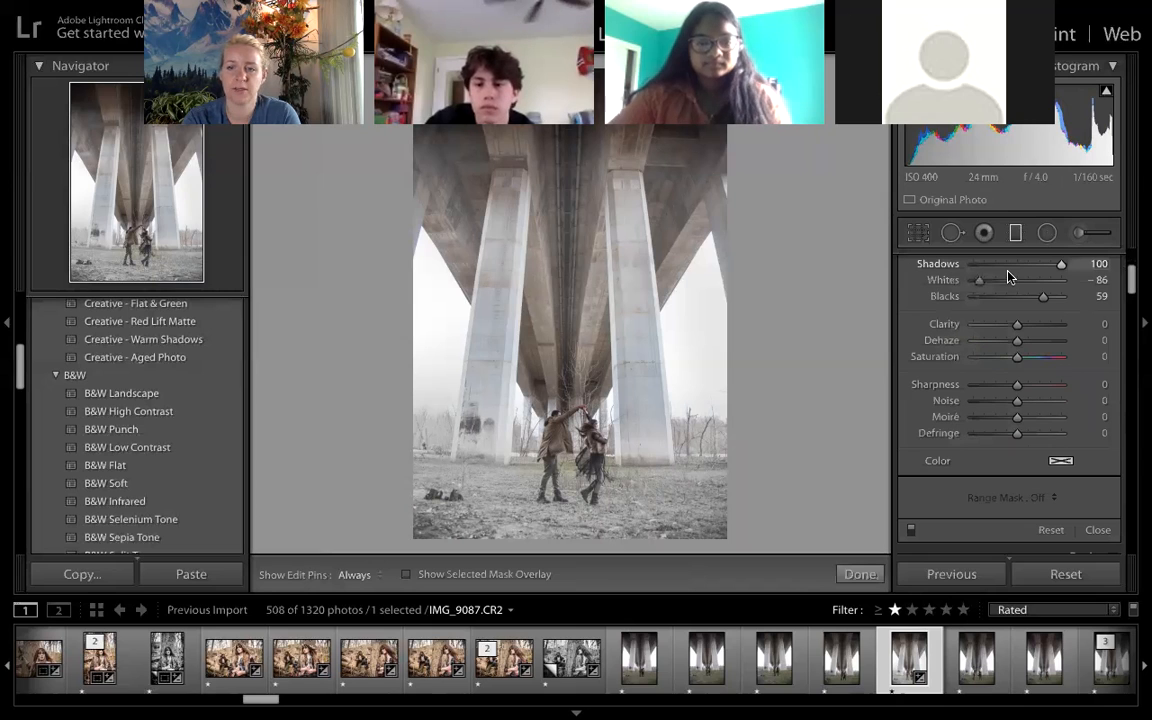
{"action": "scroll", "coordinate": [906, 243], "scroll_direction": "up", "scroll_amount": 1}
{"action": "scroll", "coordinate": [973, 383], "scroll_direction": "up", "scroll_amount": 3}
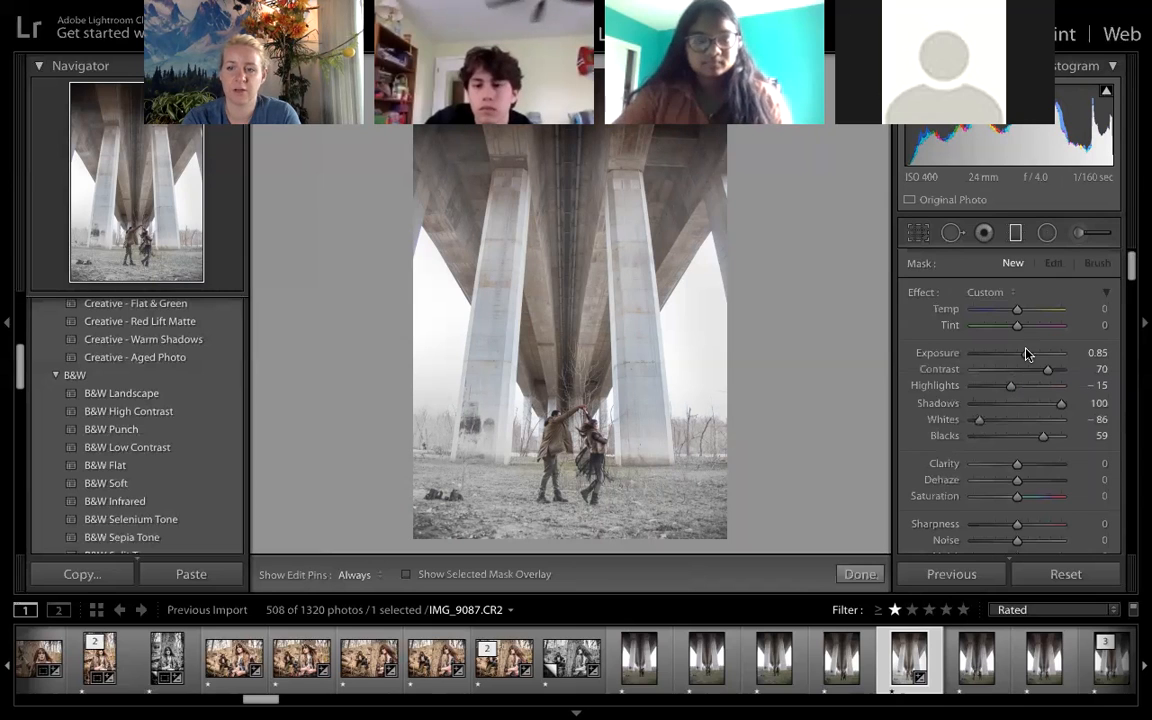
{"action": "left_click_drag", "start_coordinate": [1024, 354], "coordinate": [1020, 354]}
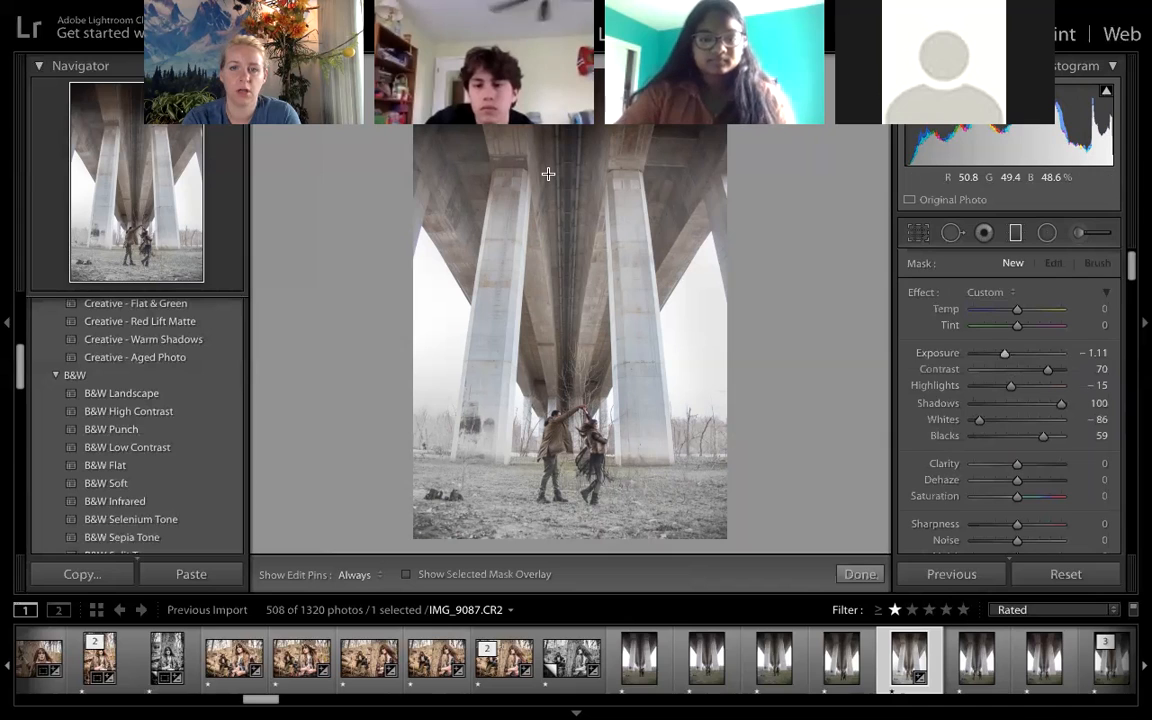
{"action": "left_click_drag", "start_coordinate": [563, 314], "coordinate": [568, 347]}
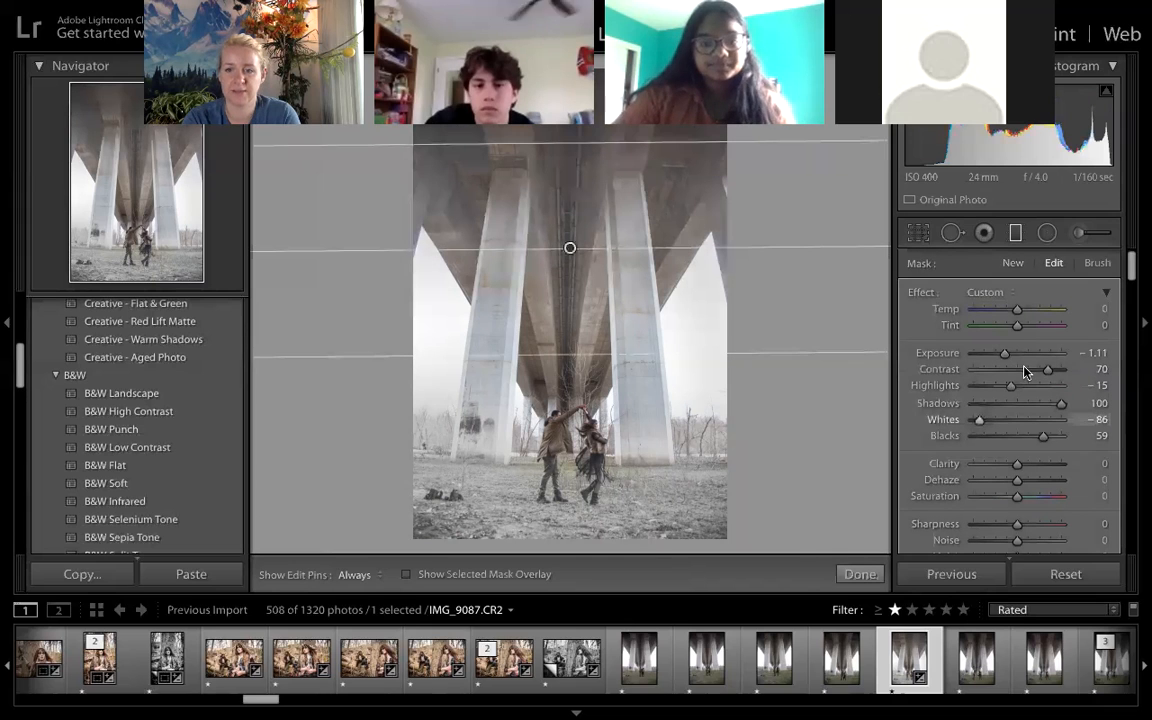
- Set the graduated filter's Highlights to −78 and Blacks to −34
{"action": "left_click_drag", "start_coordinate": [1012, 389], "coordinate": [983, 388]}
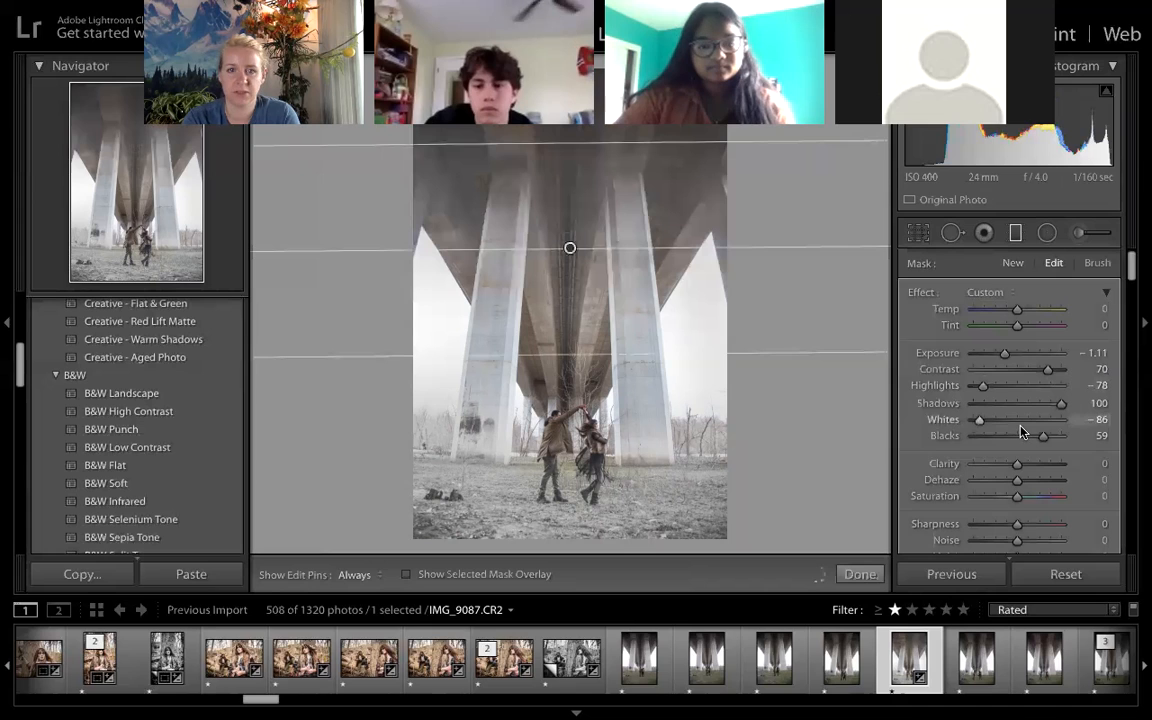
{"action": "left_click", "coordinate": [983, 436]}
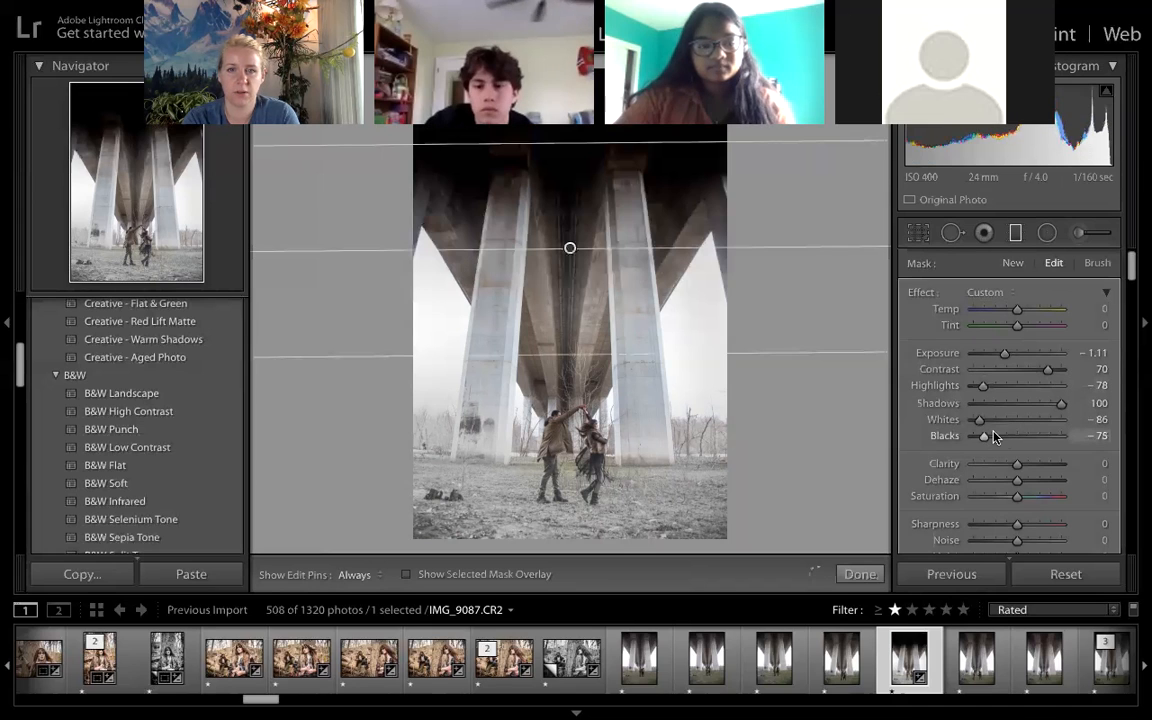
{"action": "left_click", "coordinate": [1004, 437]}
{"action": "left_click_drag", "start_coordinate": [1004, 438], "coordinate": [1006, 438]}
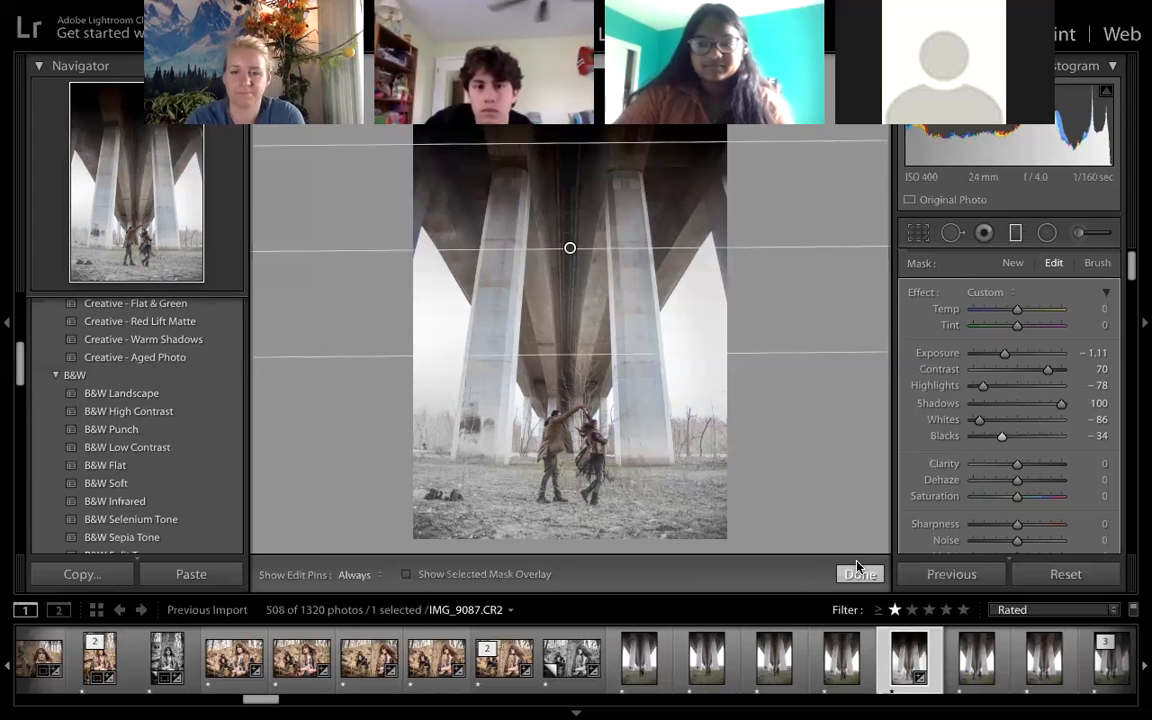
- Finish the graduated filter and set the bridge photo's Post-Crop Vignetting Amount to −38
{"action": "left_click", "coordinate": [858, 573]}
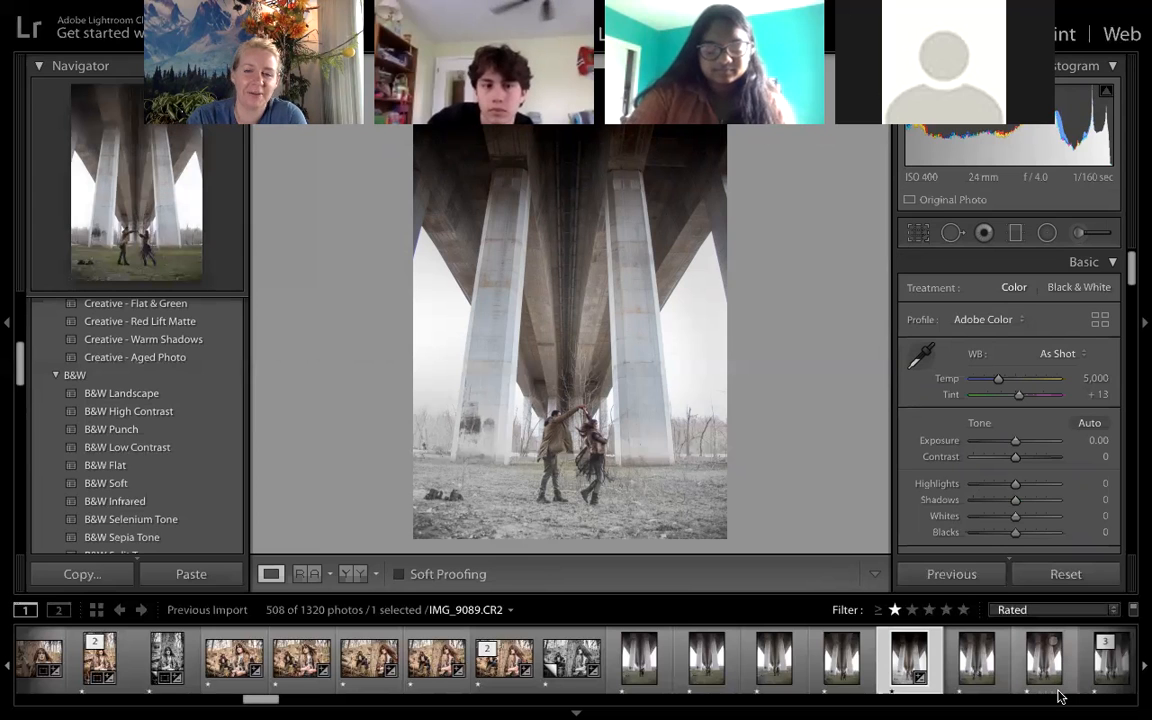
{"action": "scroll", "coordinate": [1062, 697], "scroll_direction": "down", "scroll_amount": 3}
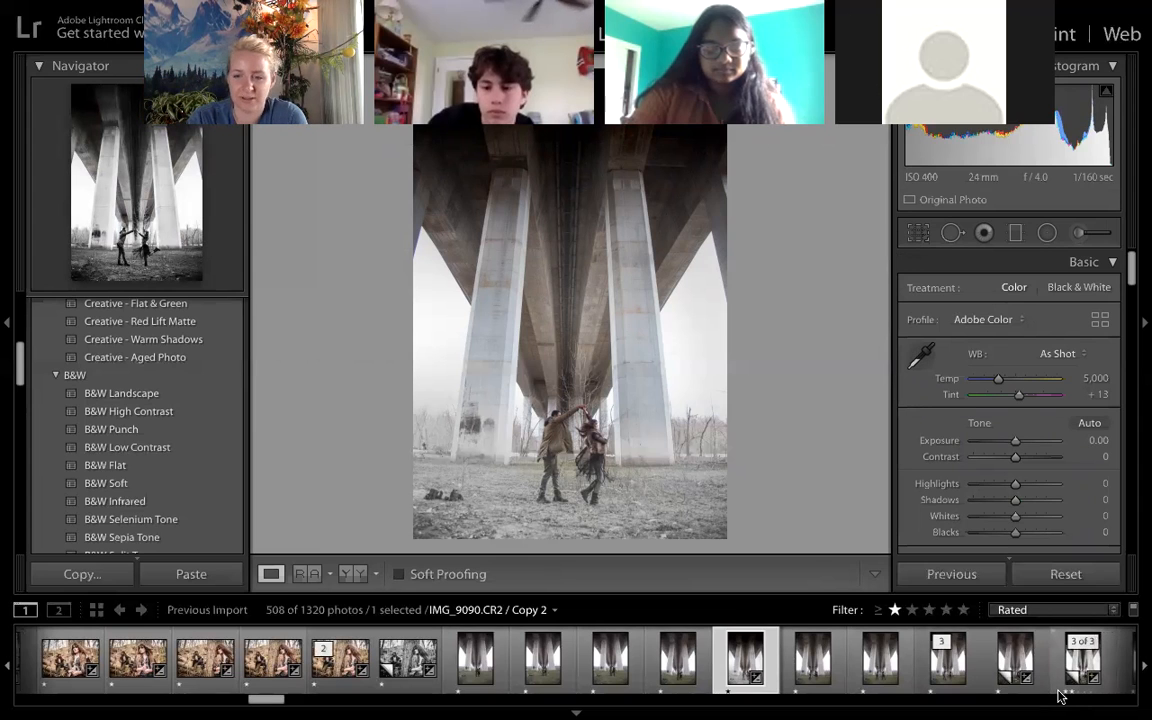
{"action": "scroll", "coordinate": [728, 655], "scroll_direction": "down", "scroll_amount": 2}
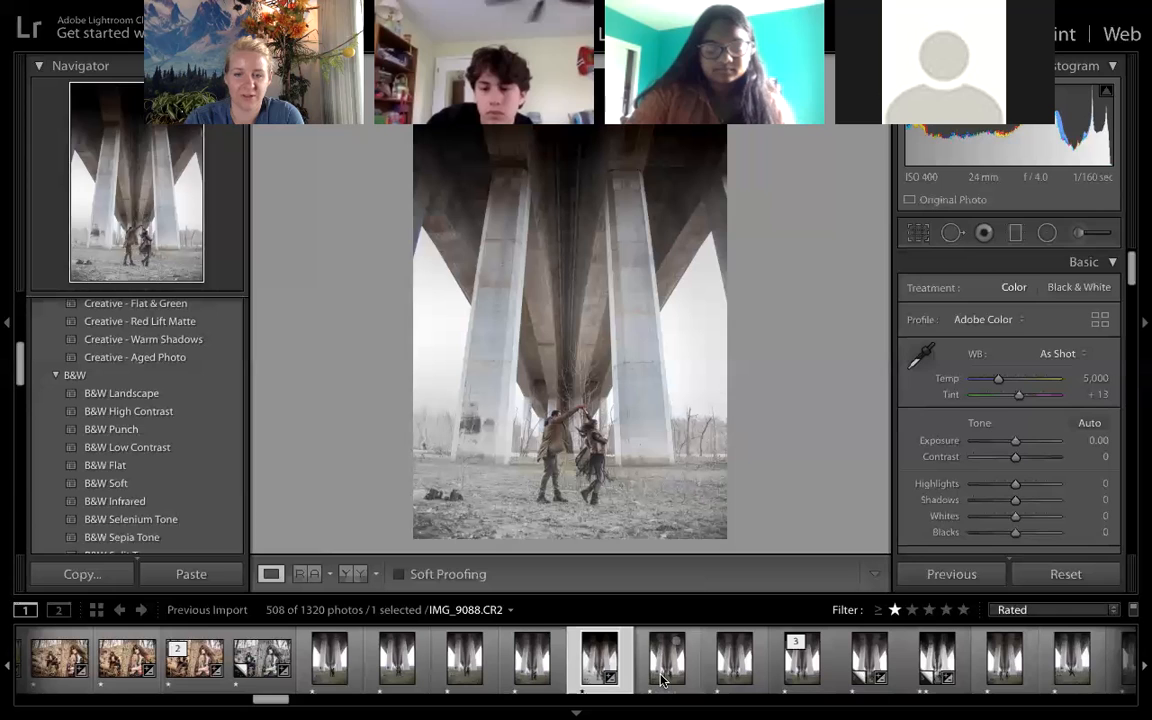
{"action": "scroll", "coordinate": [1045, 414], "scroll_direction": "down", "scroll_amount": 5}
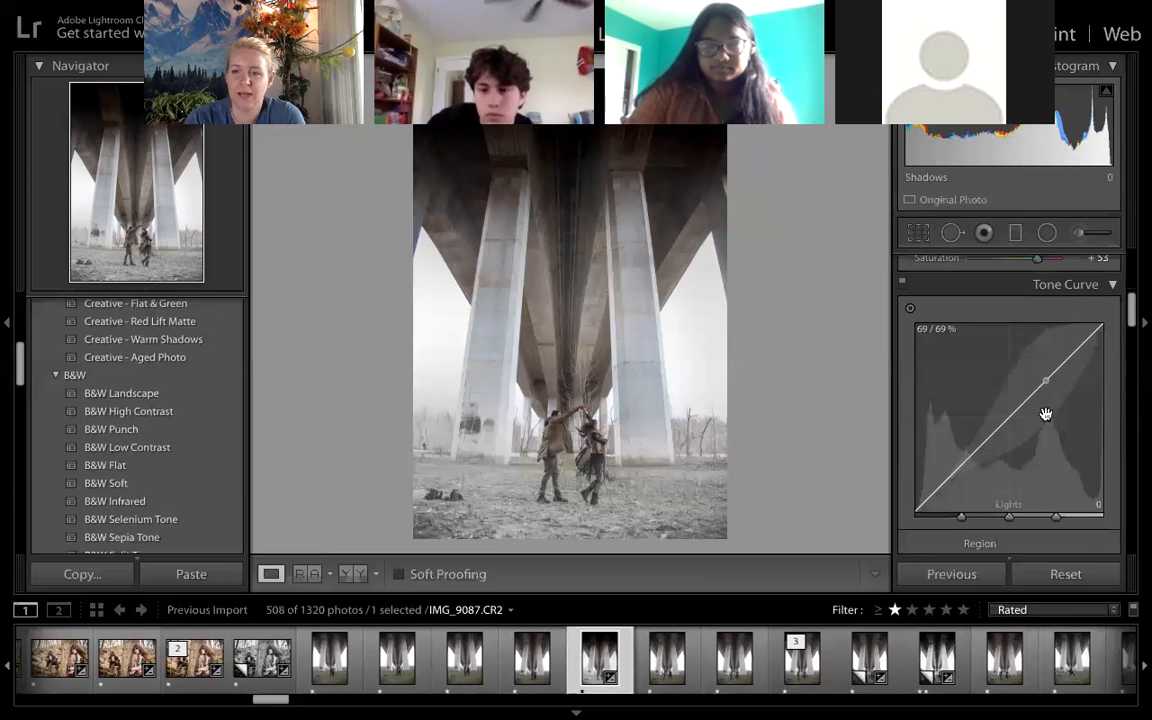
{"action": "scroll", "coordinate": [1045, 414], "scroll_direction": "down", "scroll_amount": 10}
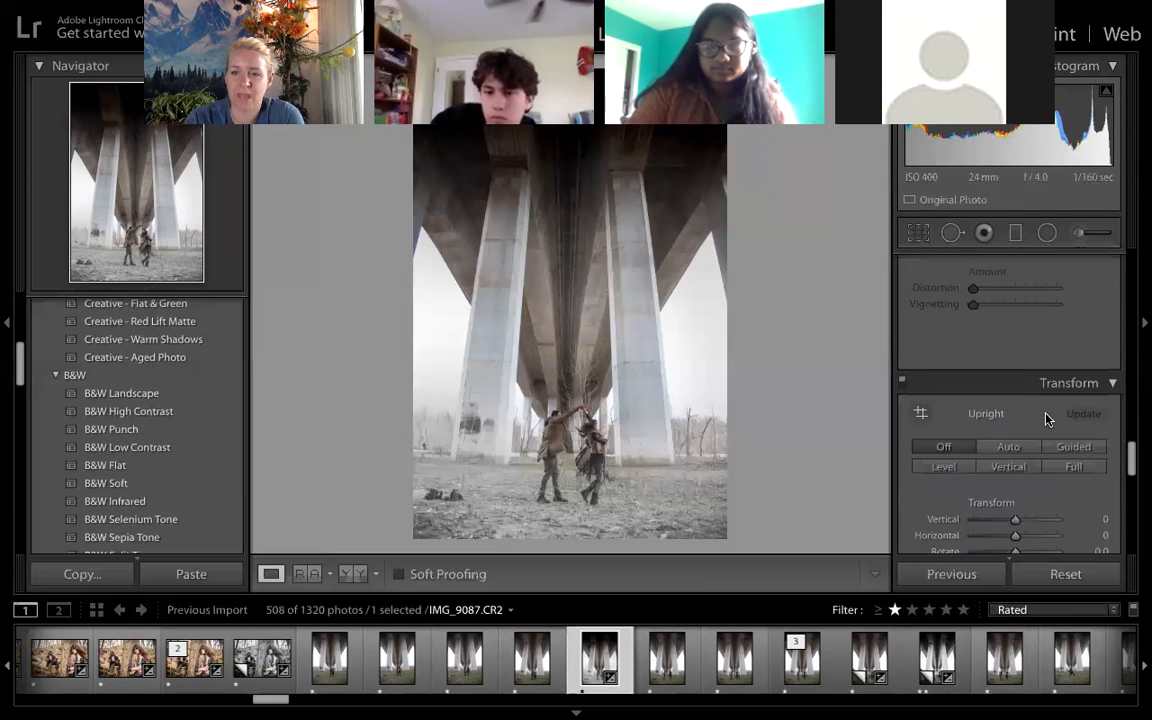
{"action": "scroll", "coordinate": [1045, 414], "scroll_direction": "down", "scroll_amount": 6}
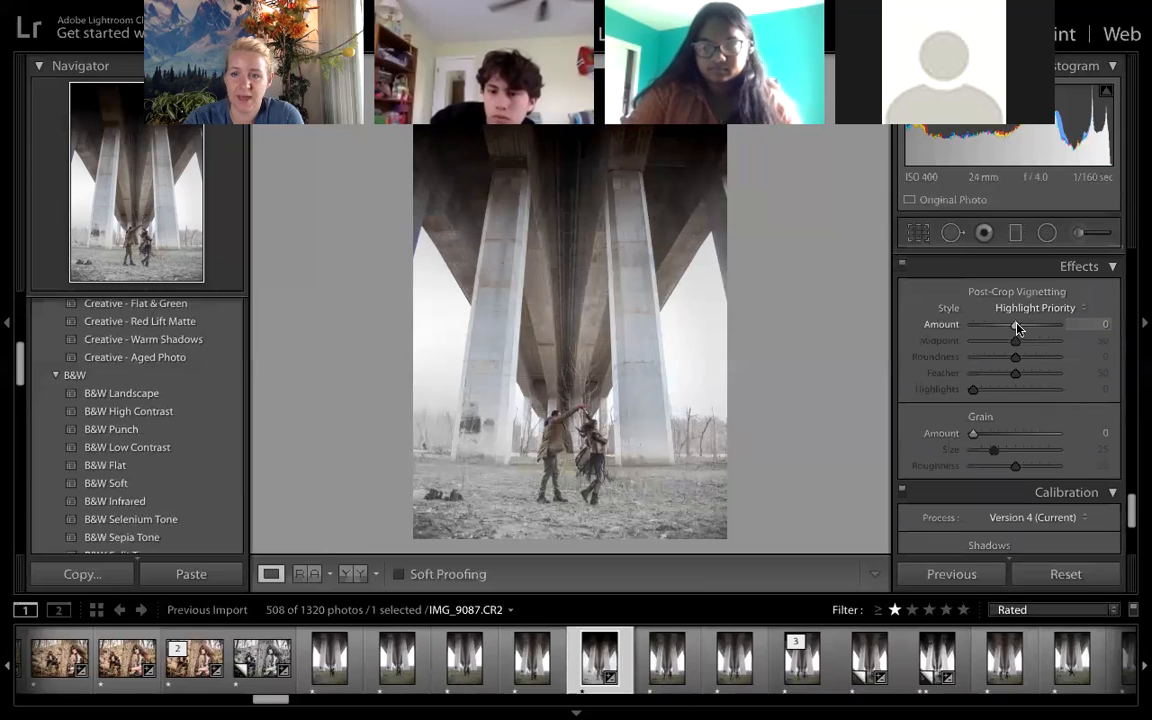
{"action": "mouse_move", "coordinate": [1017, 327]}
{"action": "left_mouse_down"}
{"action": "mouse_move", "coordinate": [967, 326]}
{"action": "mouse_move", "coordinate": [1013, 334]}
{"action": "mouse_move", "coordinate": [996, 325]}
{"action": "left_mouse_up"}
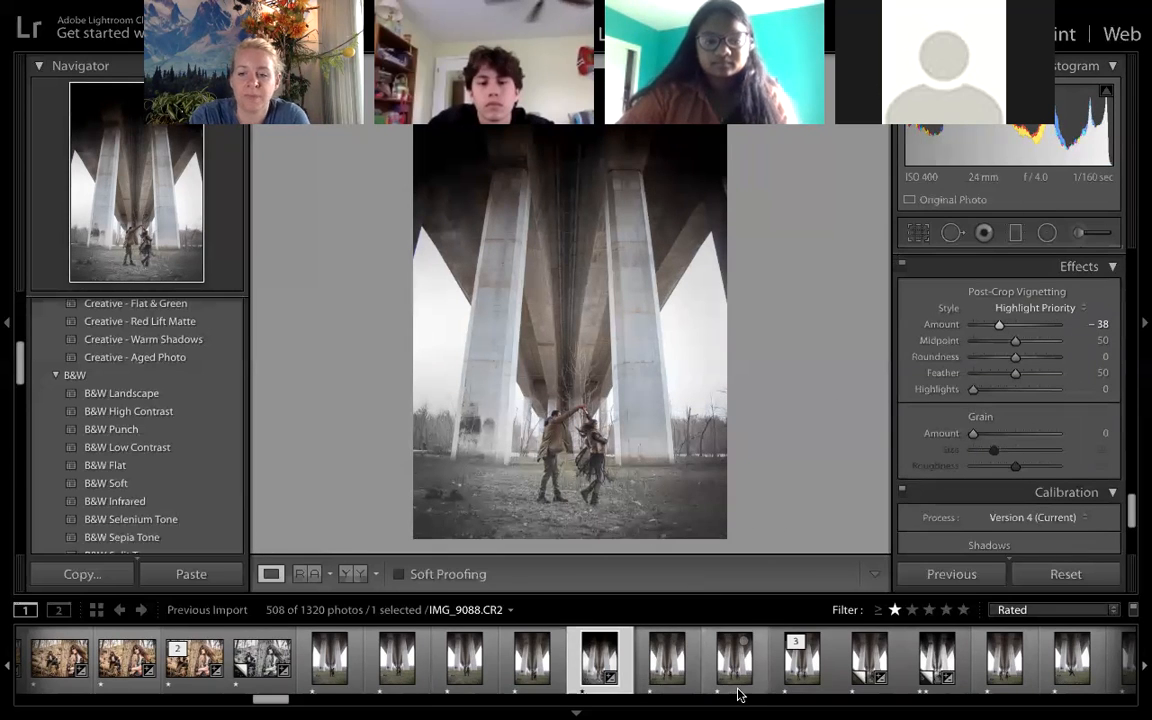
- Review the black-and-white copy of the bridge photo, the unedited shot after it, and the forest portraits further along the filmstrip
{"action": "left_click", "coordinate": [933, 668]}
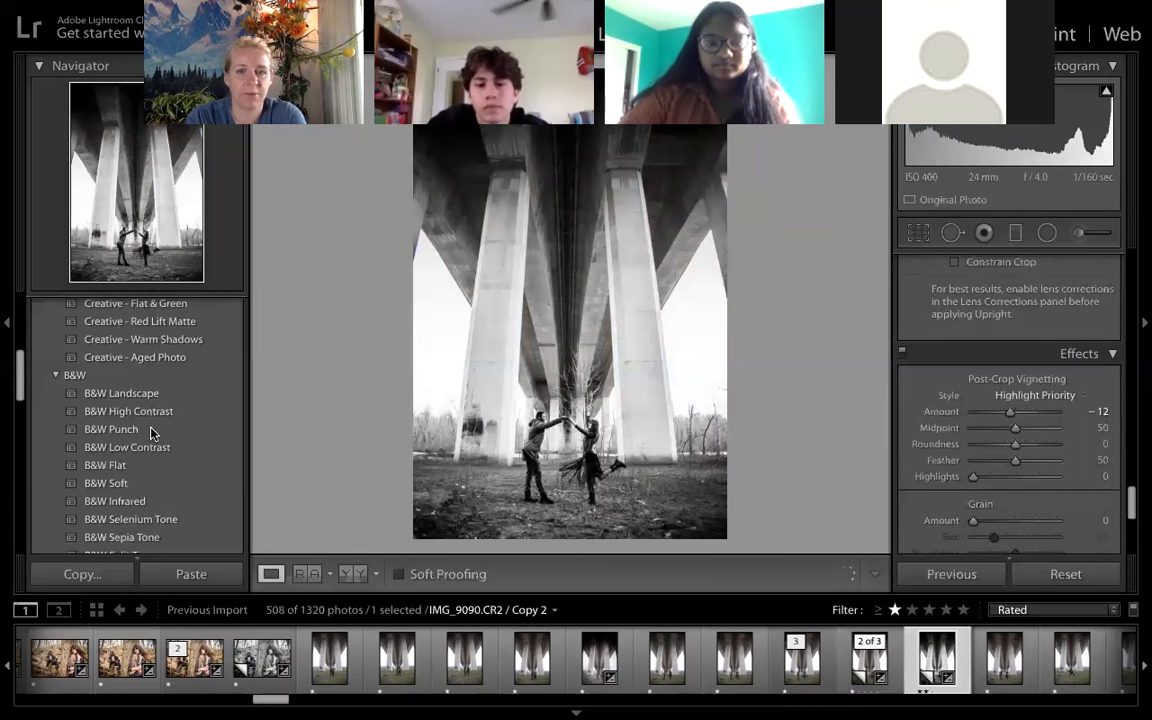
{"action": "left_click", "coordinate": [124, 480]}
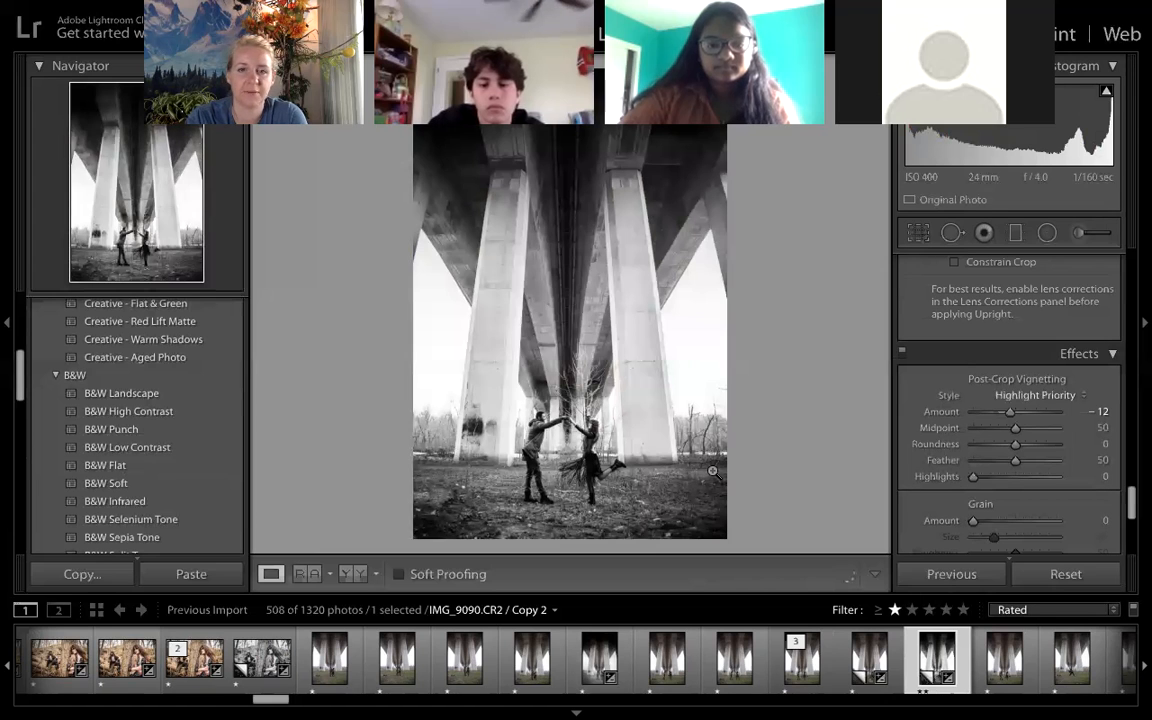
{"action": "left_click", "coordinate": [980, 680]}
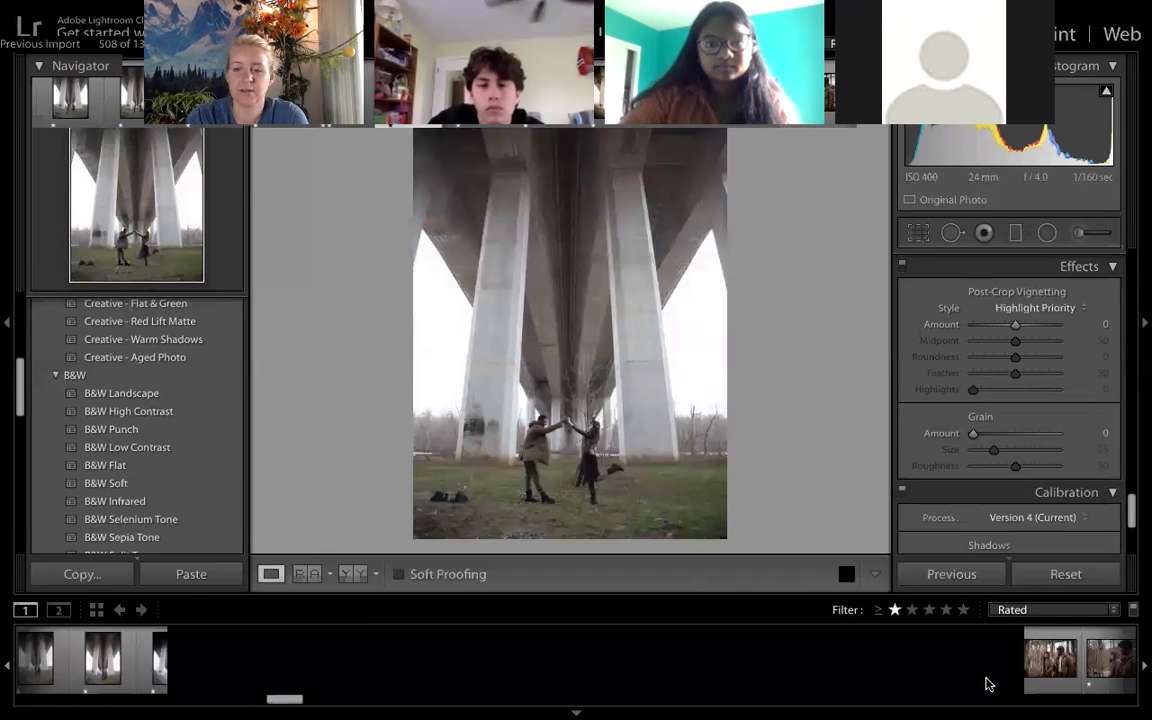
{"action": "scroll", "coordinate": [985, 683], "scroll_direction": "down", "scroll_amount": 4}
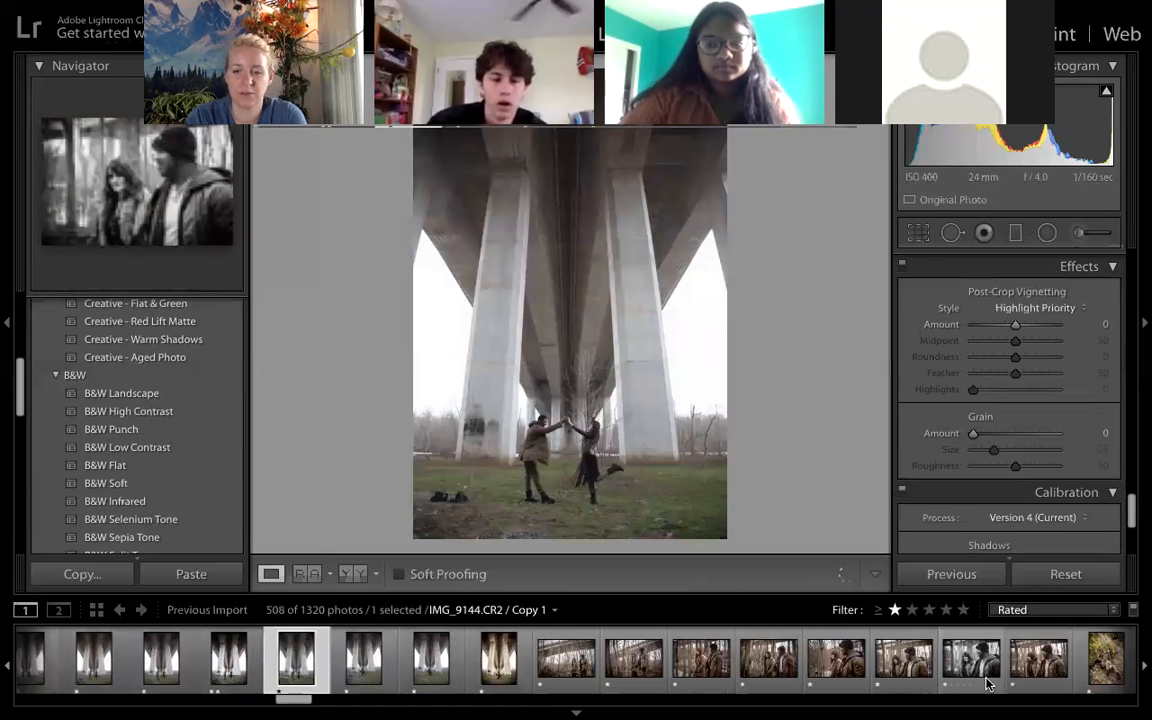
{"action": "scroll", "coordinate": [985, 683], "scroll_direction": "down", "scroll_amount": 6}
{"action": "scroll", "coordinate": [985, 683], "scroll_direction": "down", "scroll_amount": 1}
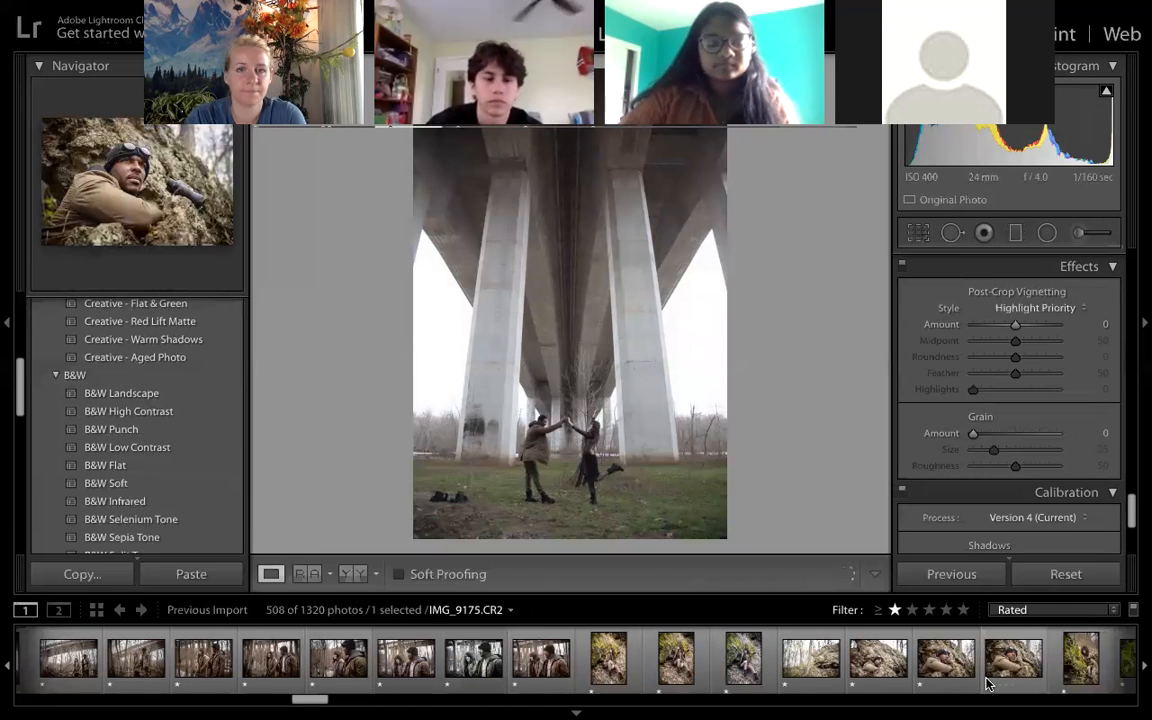
{"action": "scroll", "coordinate": [985, 683], "scroll_direction": "down", "scroll_amount": 2}
{"action": "scroll", "coordinate": [985, 683], "scroll_direction": "down", "scroll_amount": 1}
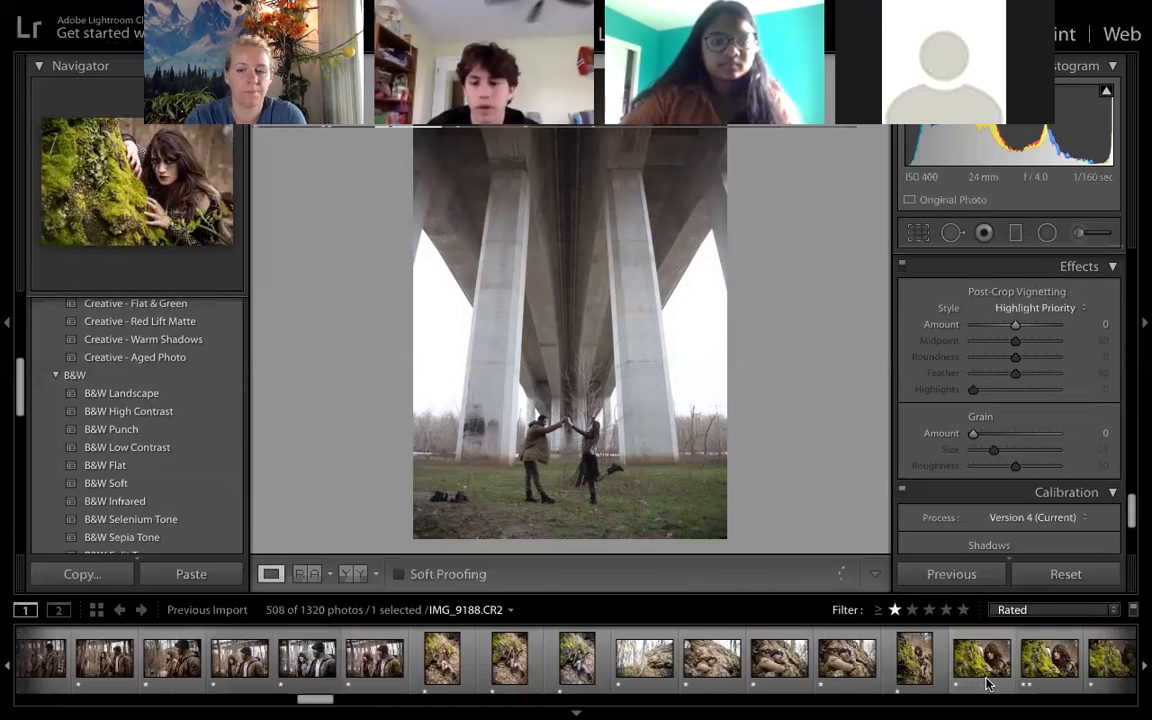
{"action": "scroll", "coordinate": [985, 683], "scroll_direction": "down", "scroll_amount": 4}
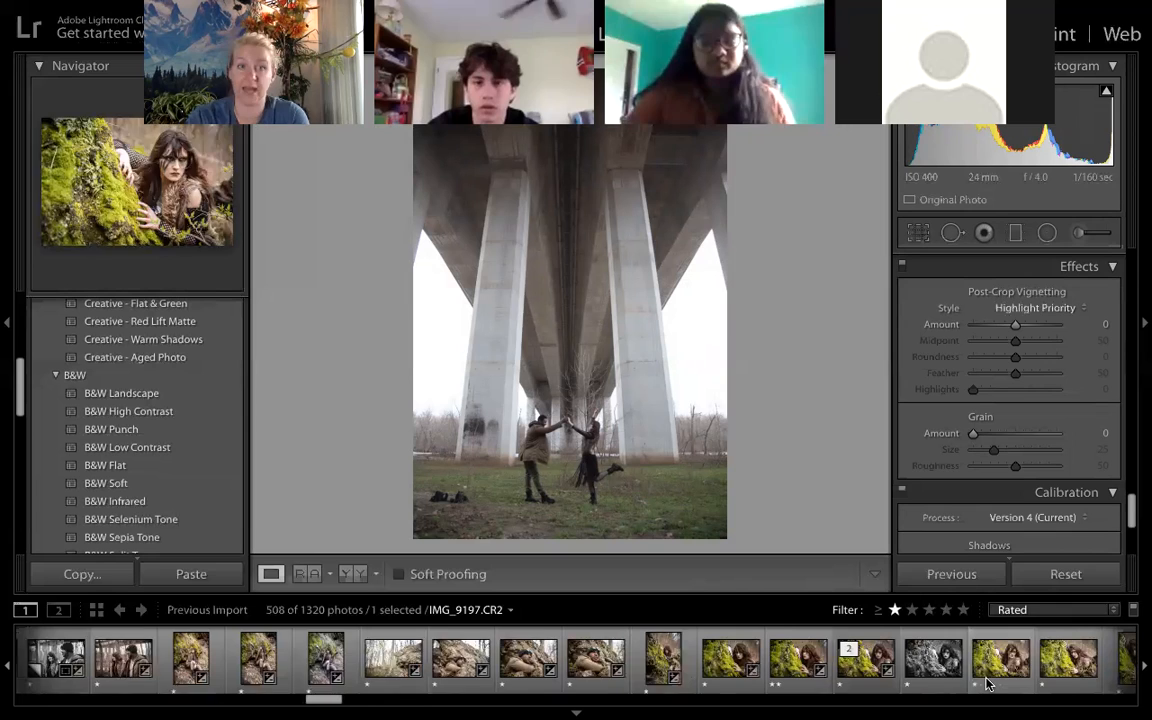
{"action": "scroll", "coordinate": [985, 683], "scroll_direction": "down", "scroll_amount": 1}
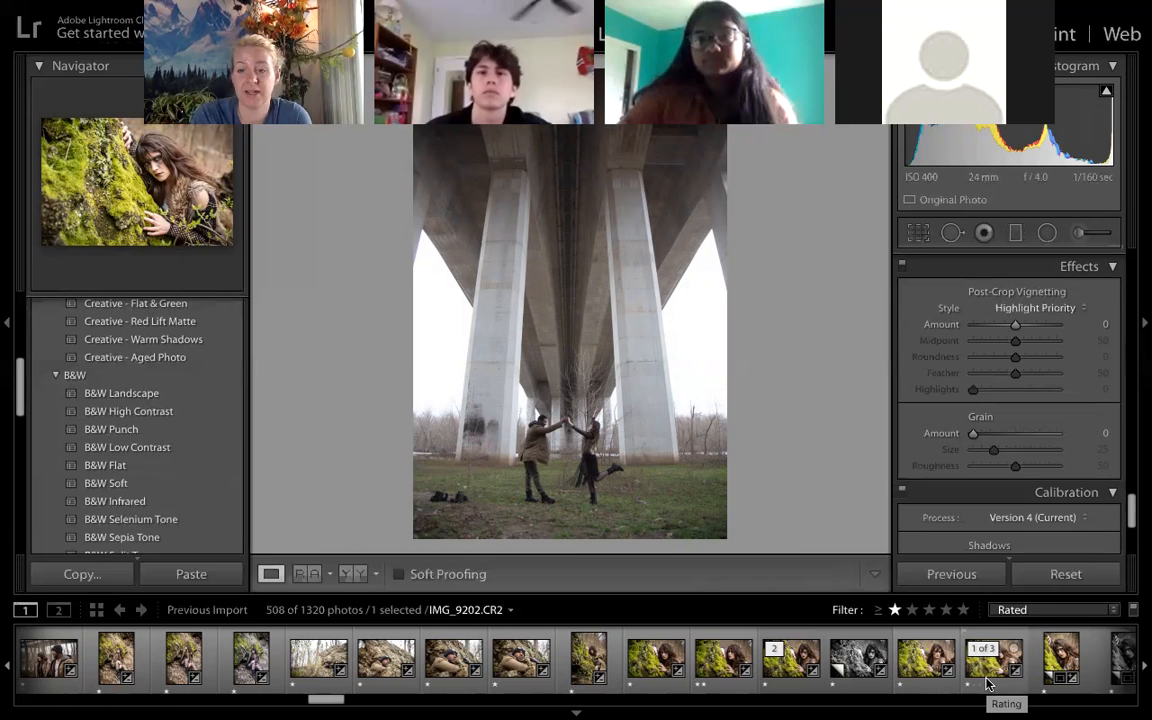
- Look through the Develop adjustment sections from Basic through Split Toning and Detail to Lens Corrections
{"action": "scroll", "coordinate": [1057, 373], "scroll_direction": "up", "scroll_amount": 15}
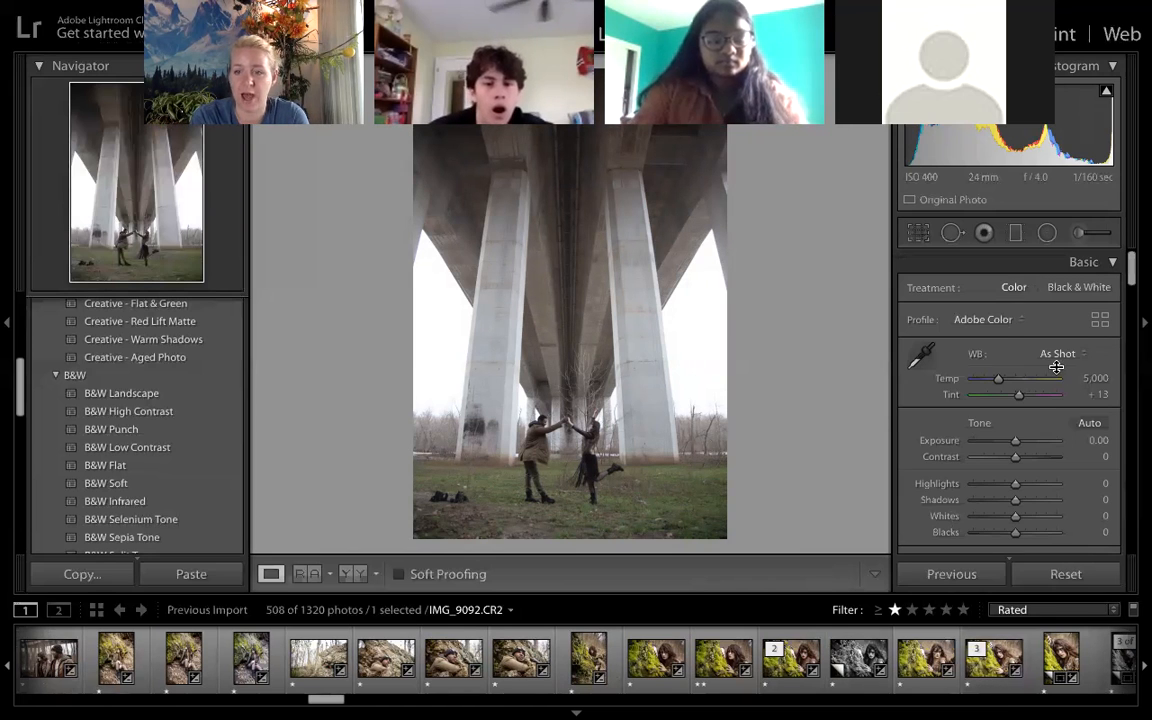
{"action": "scroll", "coordinate": [1057, 373], "scroll_direction": "down", "scroll_amount": 5}
{"action": "scroll", "coordinate": [1057, 373], "scroll_direction": "down", "scroll_amount": 5}
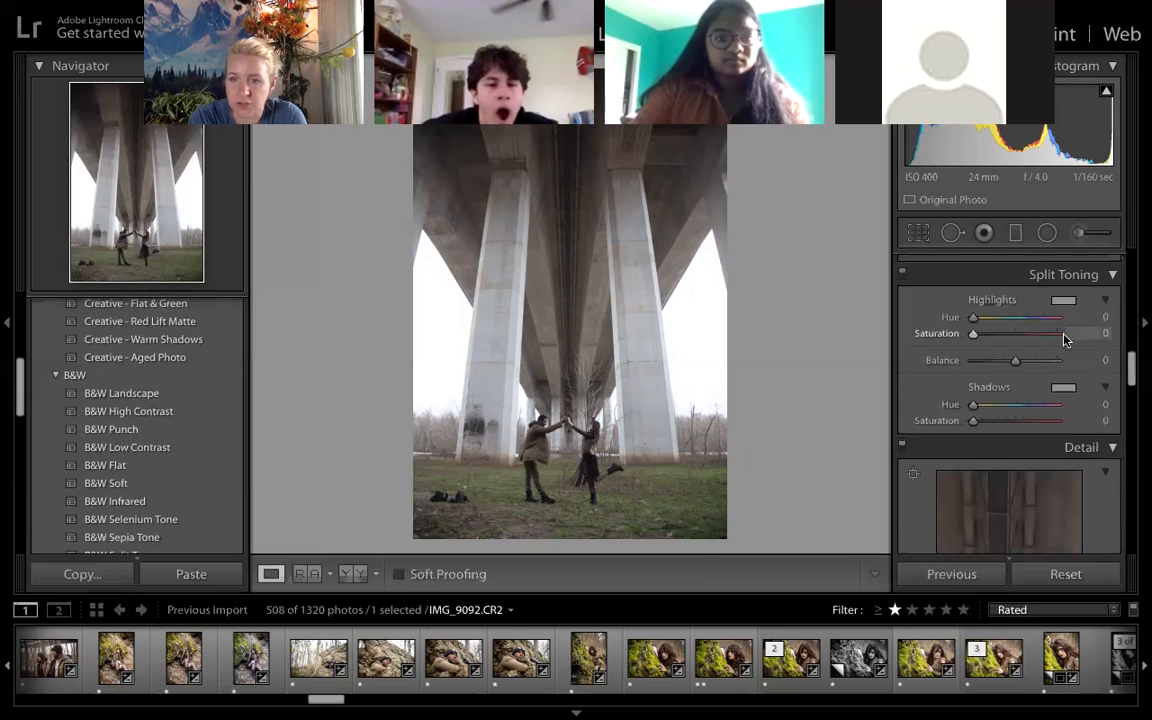
{"action": "scroll", "coordinate": [1064, 340], "scroll_direction": "down", "scroll_amount": 3}
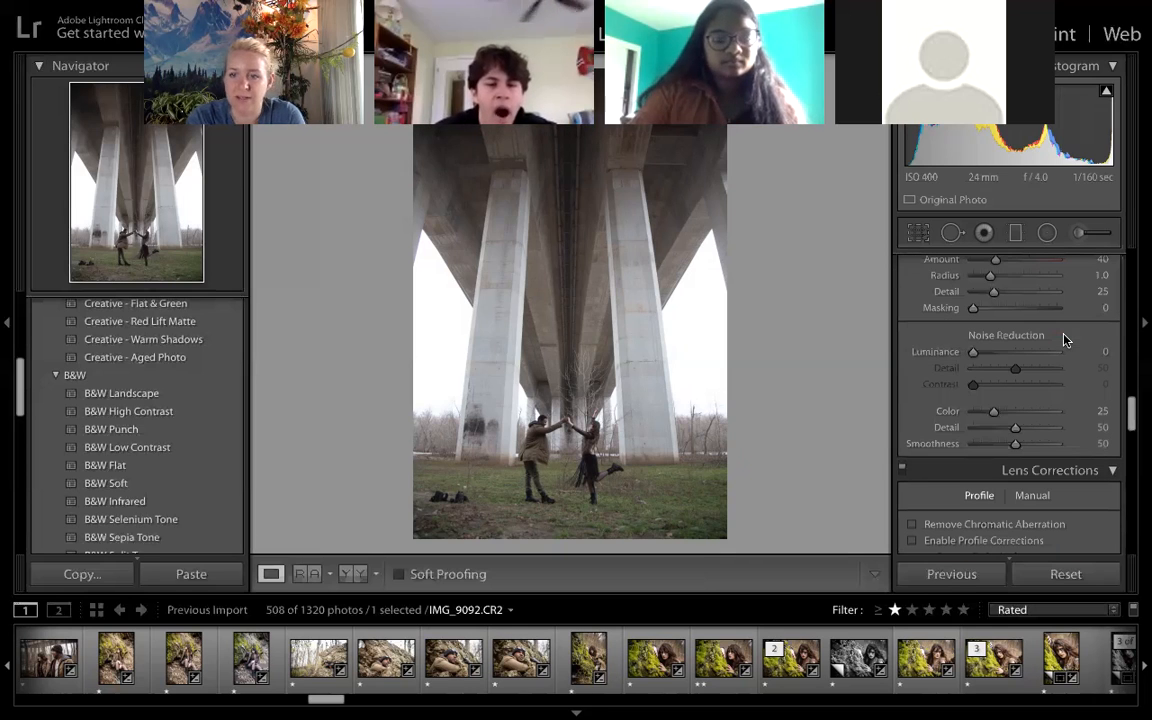
{"action": "scroll", "coordinate": [1064, 340], "scroll_direction": "down", "scroll_amount": 3}
{"action": "scroll", "coordinate": [1064, 340], "scroll_direction": "down", "scroll_amount": 1}
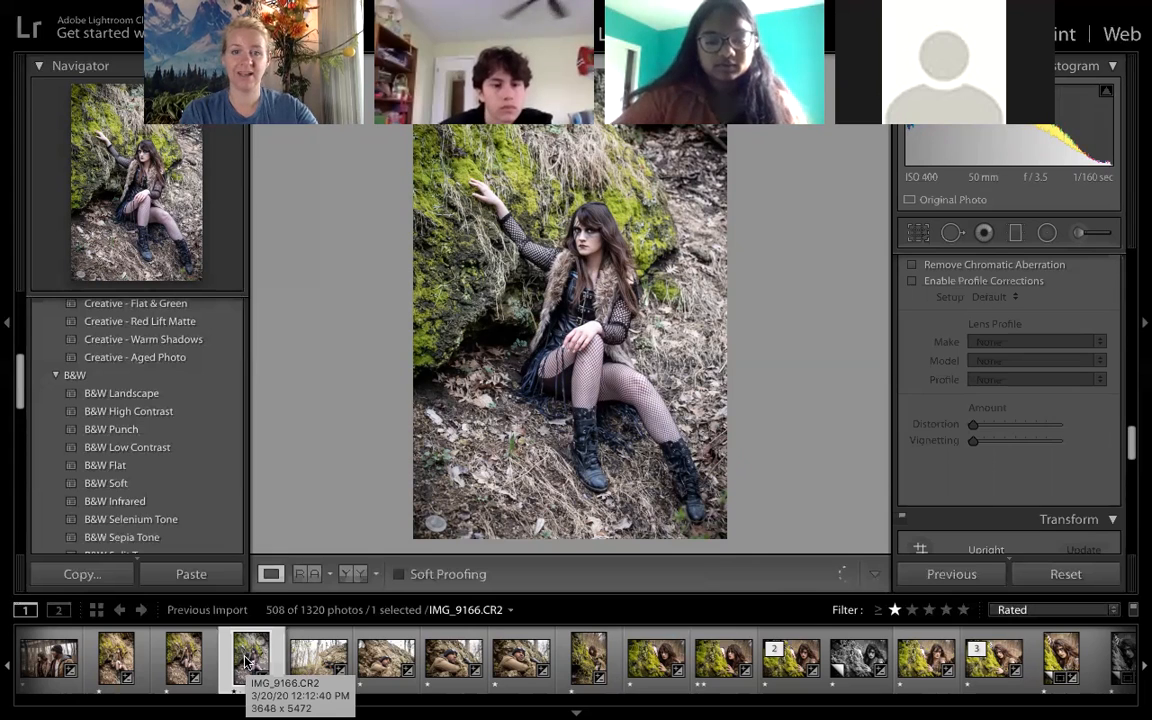
- Add the reclining man on the rock, the black-and-white mossy rock portrait and IMG_9220.CR2 to the selection with IMG_9166.CR2
{"action": "left_click", "coordinate": [501, 634], "text": "ctrl"}
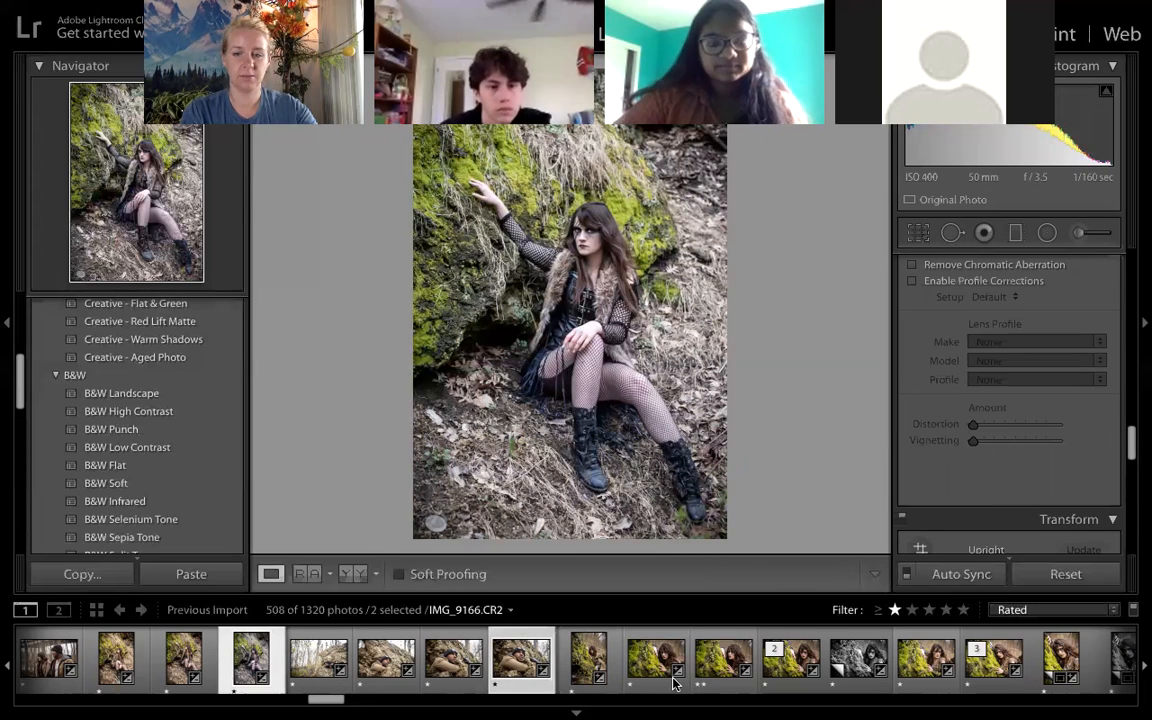
{"action": "left_click", "coordinate": [858, 662], "text": "ctrl"}
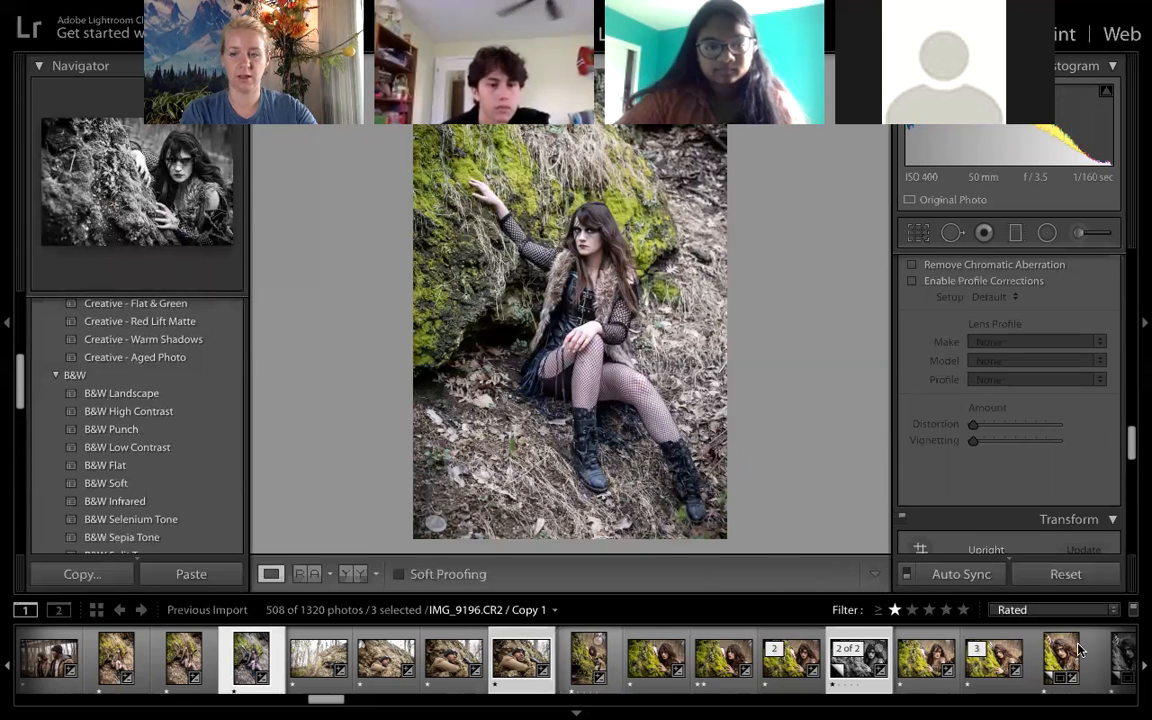
{"action": "scroll", "coordinate": [720, 680], "scroll_direction": "down", "scroll_amount": 3}
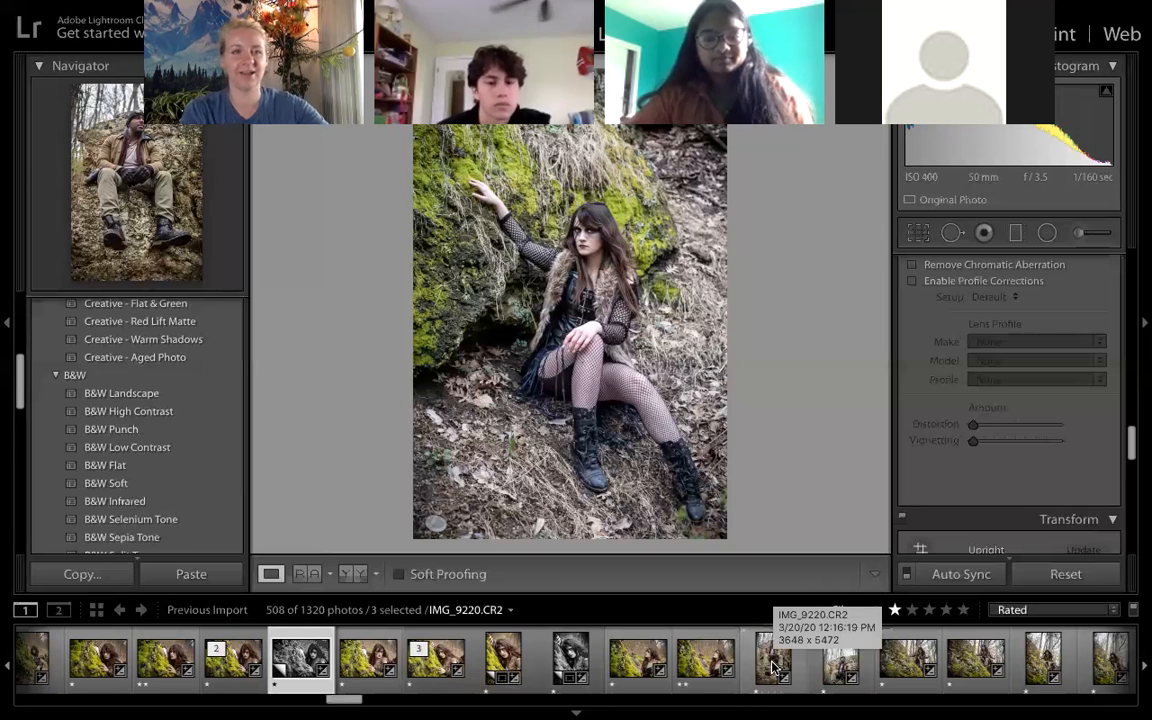
{"action": "left_click", "coordinate": [773, 667], "text": "ctrl"}
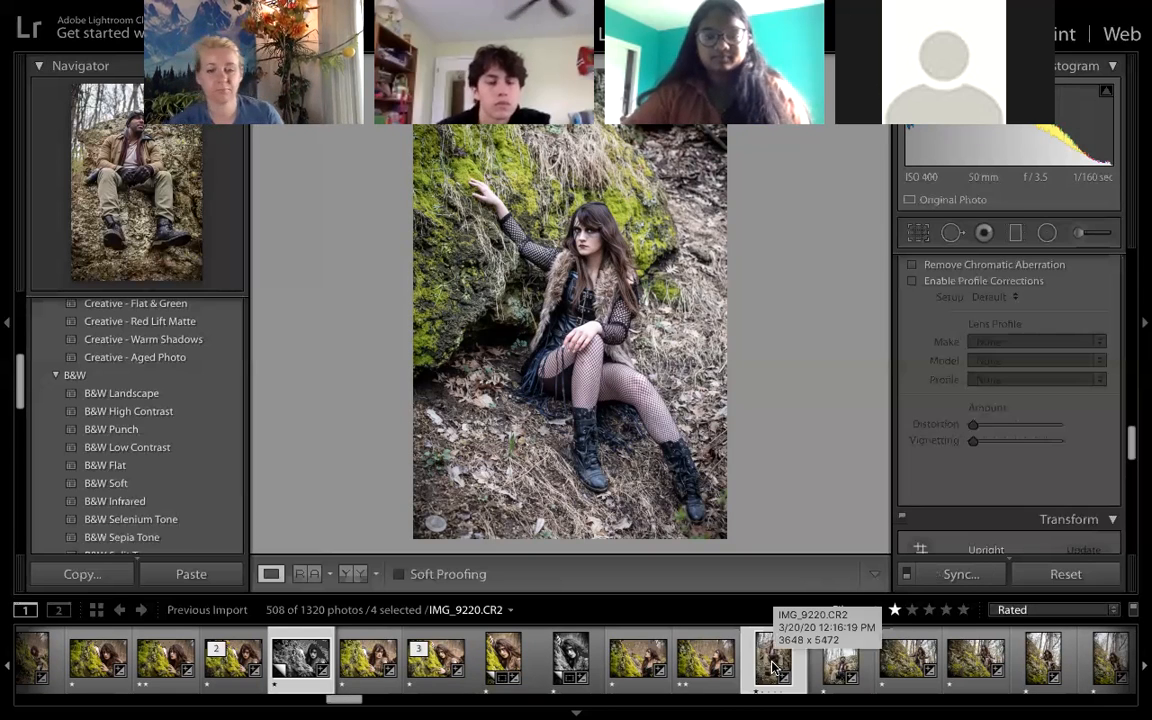
{"action": "scroll", "coordinate": [604, 668], "scroll_direction": "up", "scroll_amount": 2}
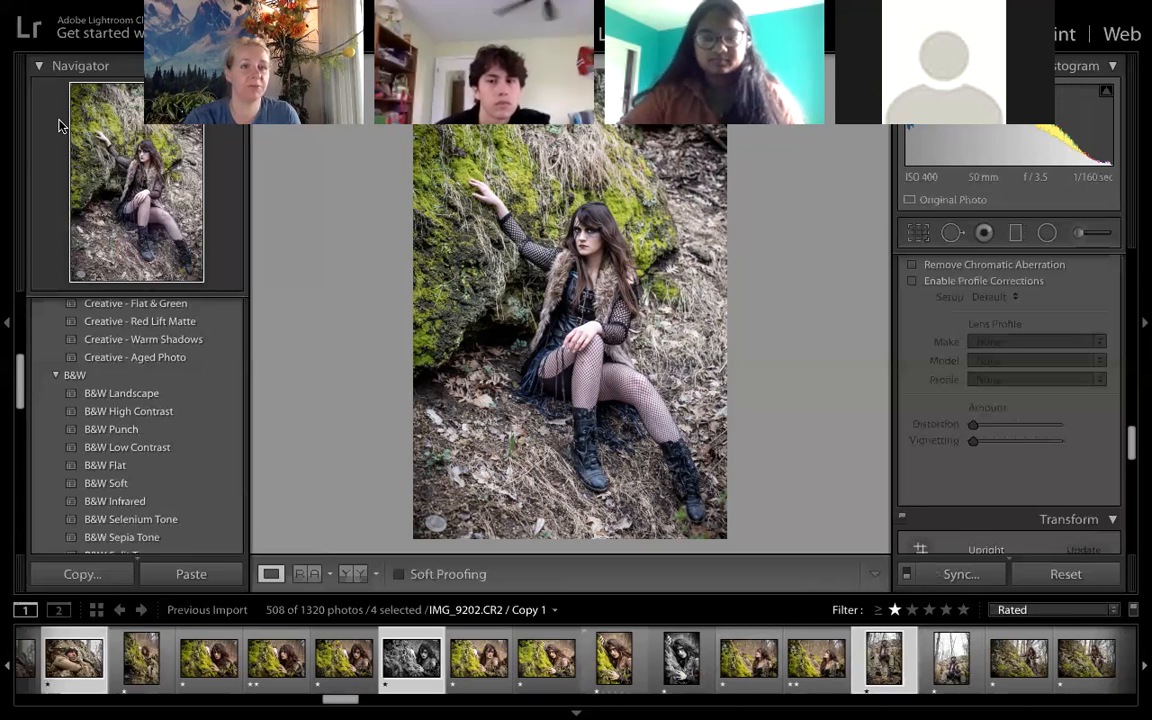
- Start exporting the four selected photos and name the Desktop export subfolder Sample
{"action": "mouse_move", "coordinate": [82, 14]}
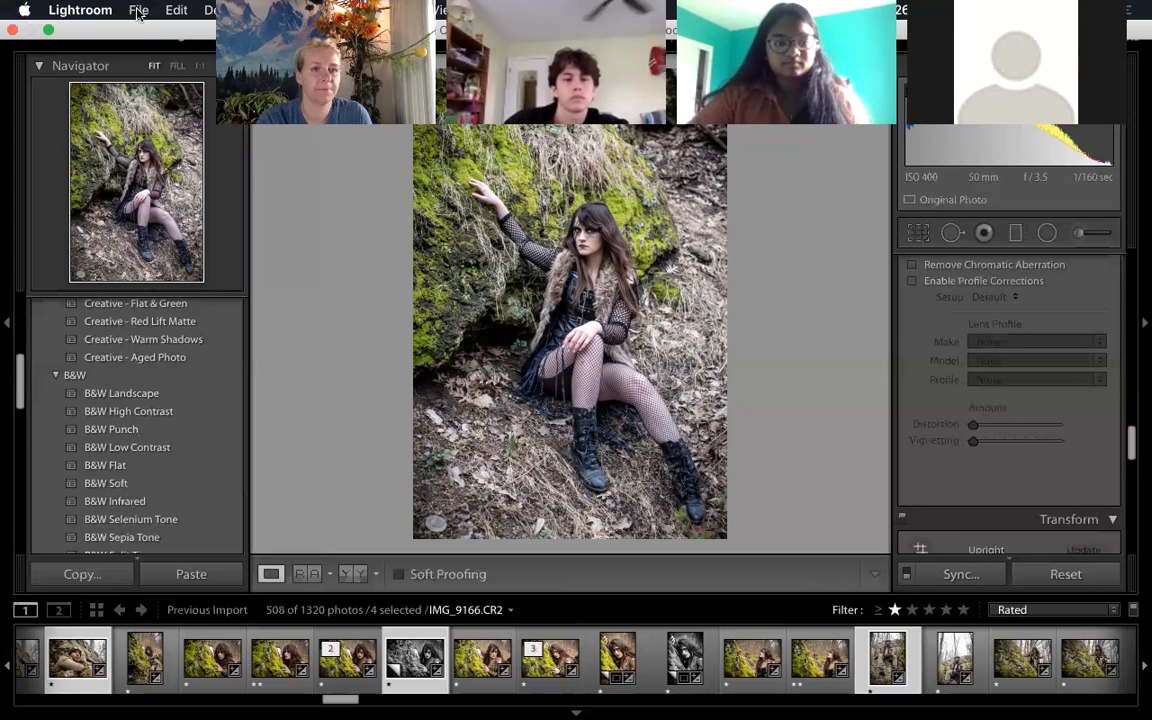
{"action": "left_click", "coordinate": [138, 10]}
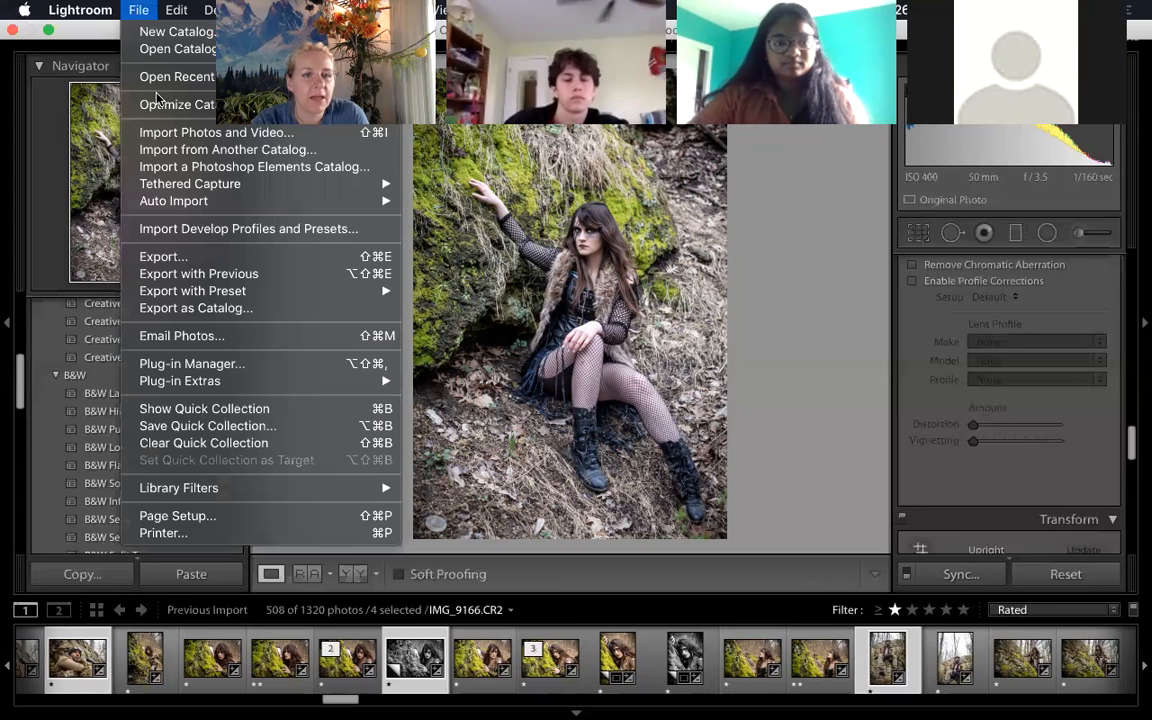
{"action": "left_click", "coordinate": [220, 263]}
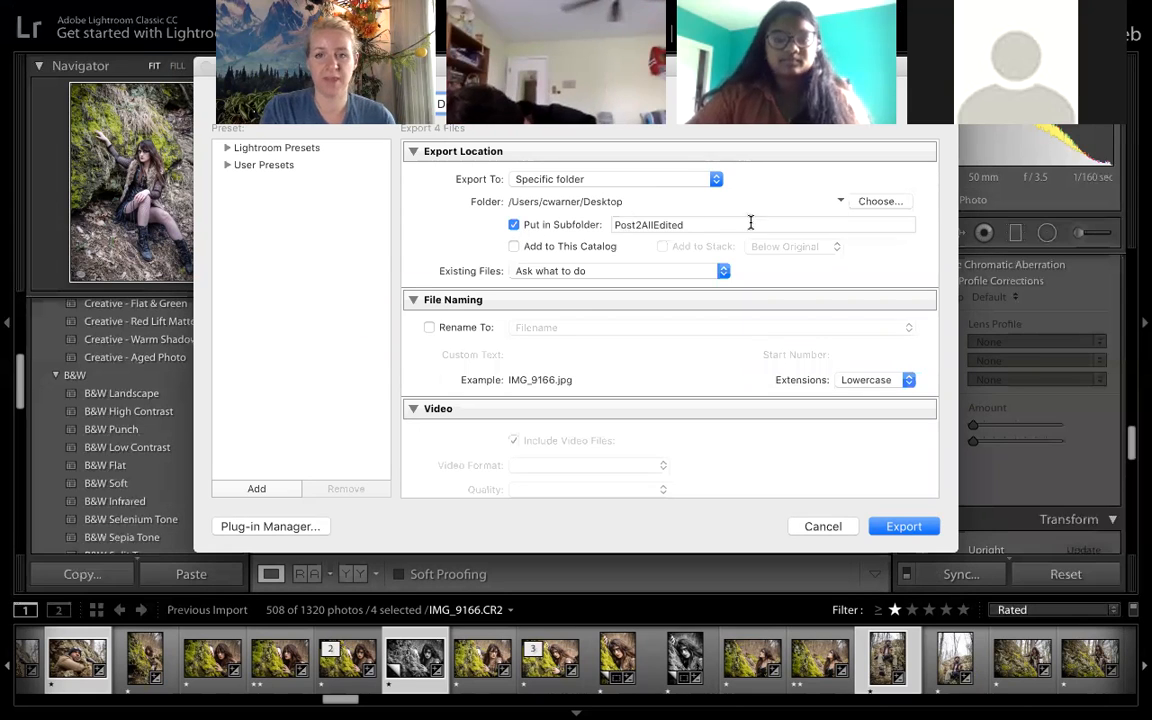
{"action": "left_click_drag", "start_coordinate": [683, 224], "coordinate": [597, 224]}
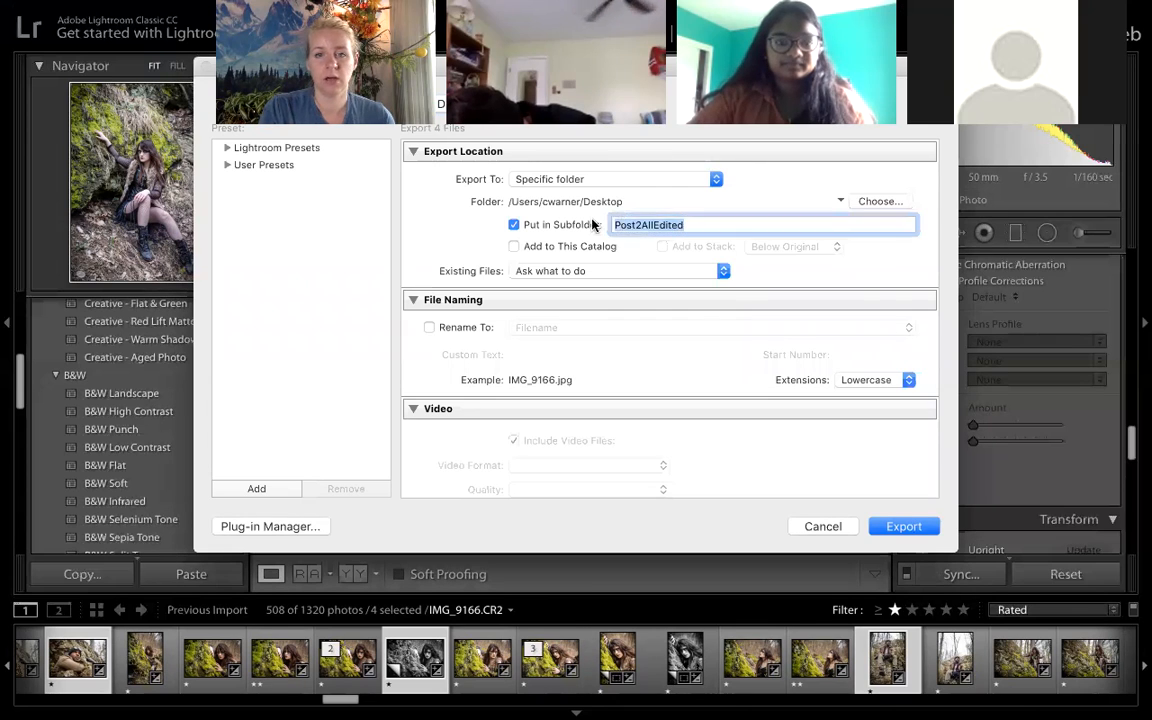
{"action": "type", "text": "Sa"}
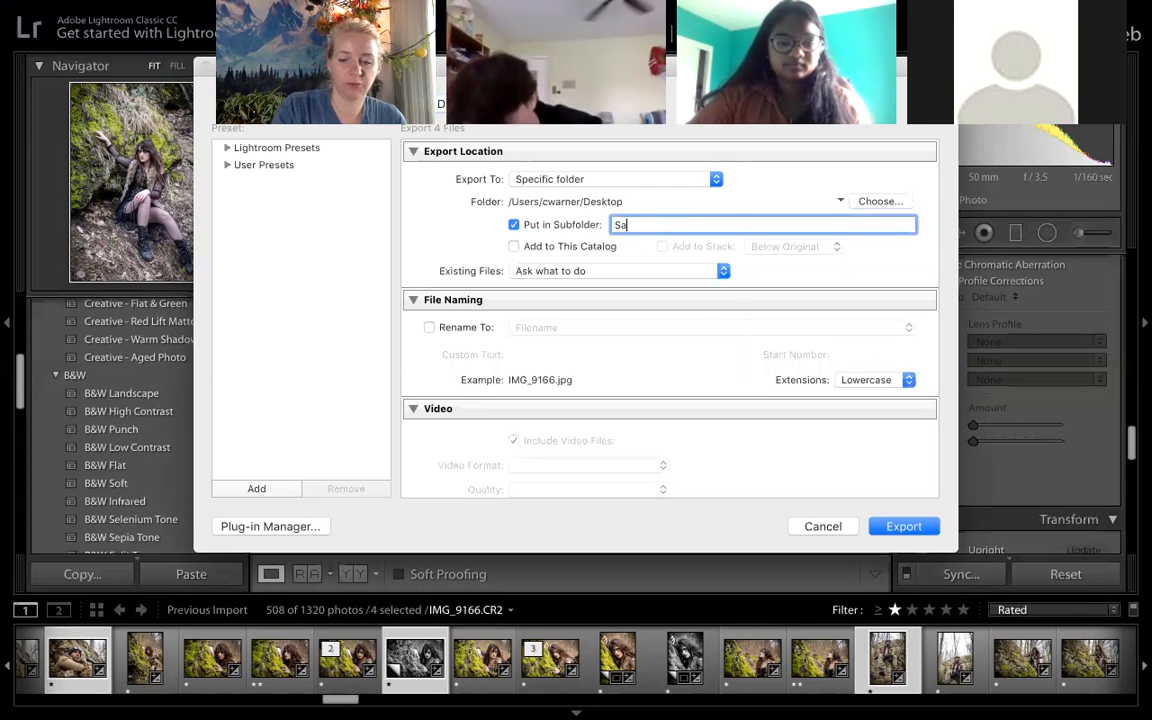
{"action": "type", "text": "mple"}
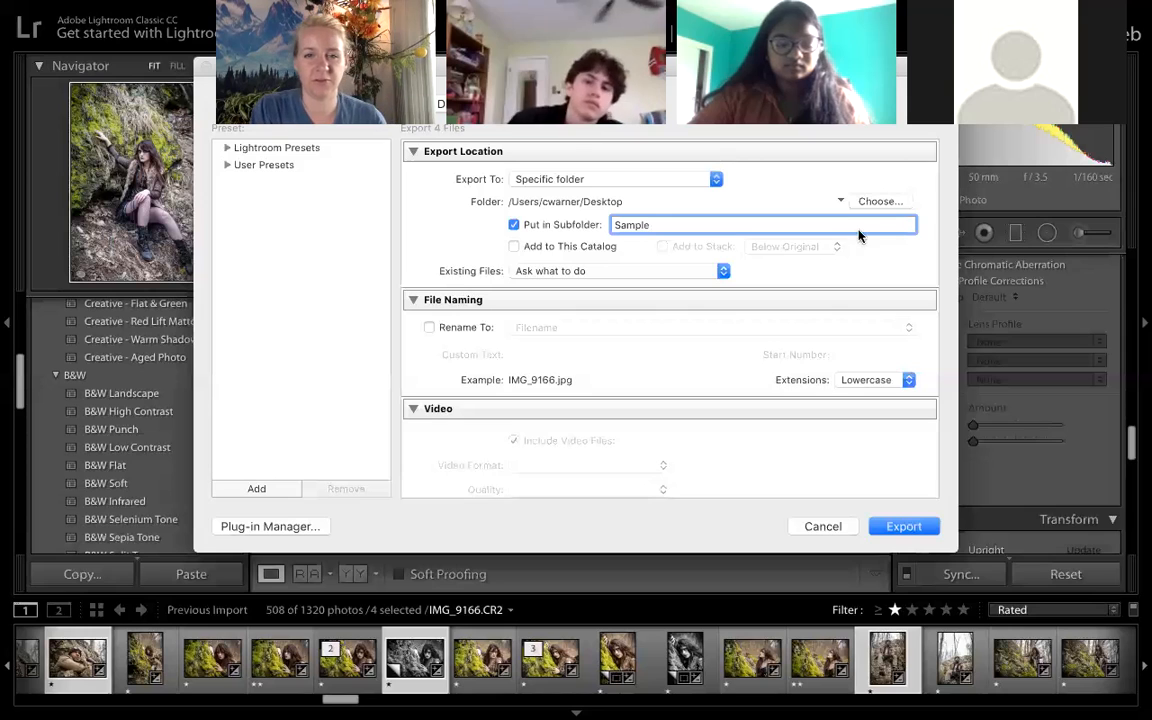
- Review the export's file format, quality, resolution, metadata and post-processing options, and export the four photos
{"action": "scroll", "coordinate": [686, 349], "scroll_direction": "down", "scroll_amount": 5}
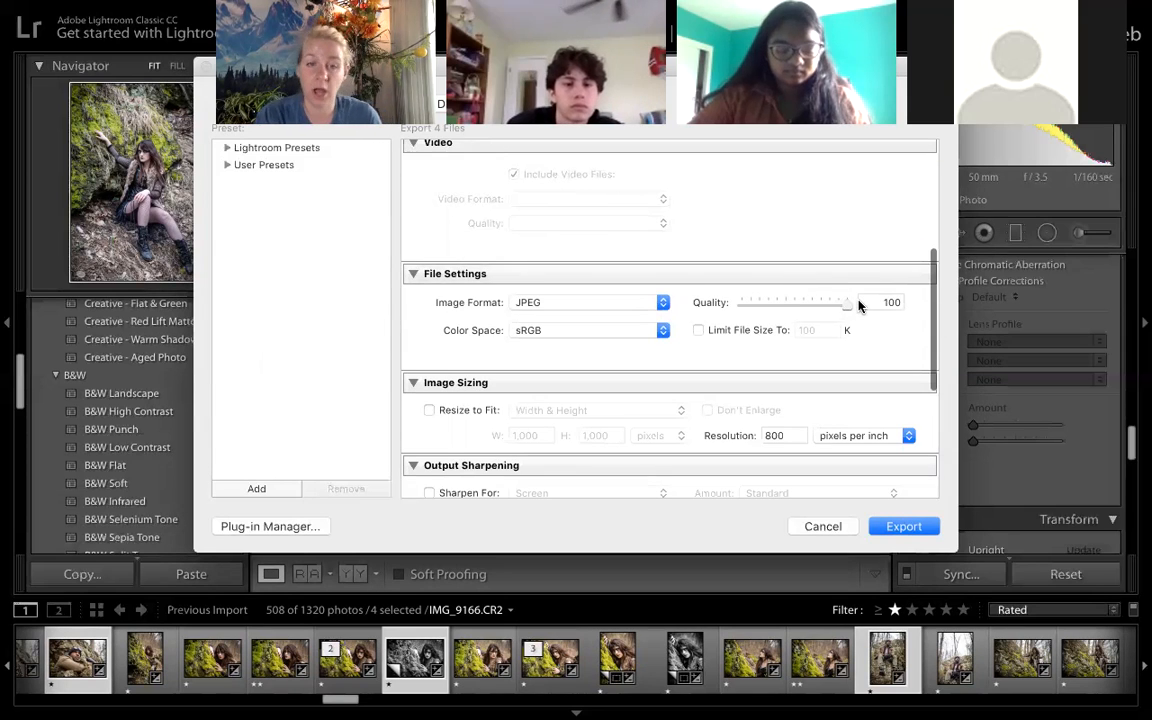
{"action": "scroll", "coordinate": [860, 304], "scroll_direction": "down", "scroll_amount": 3}
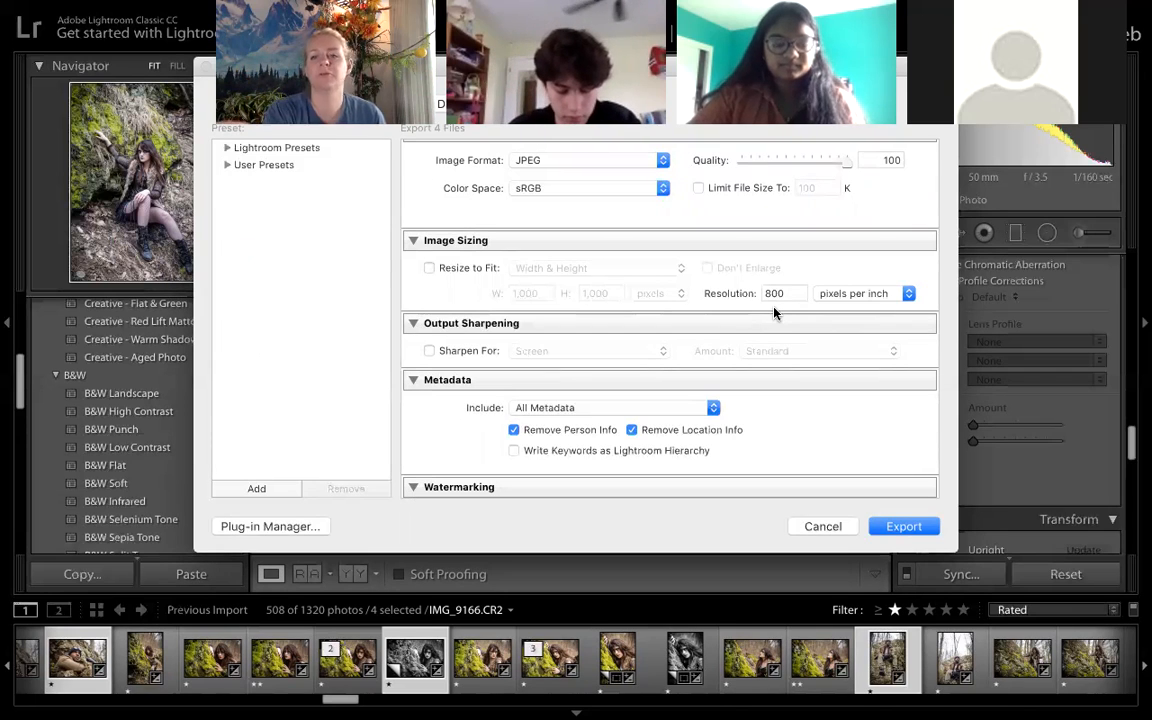
{"action": "scroll", "coordinate": [774, 313], "scroll_direction": "down", "scroll_amount": 4}
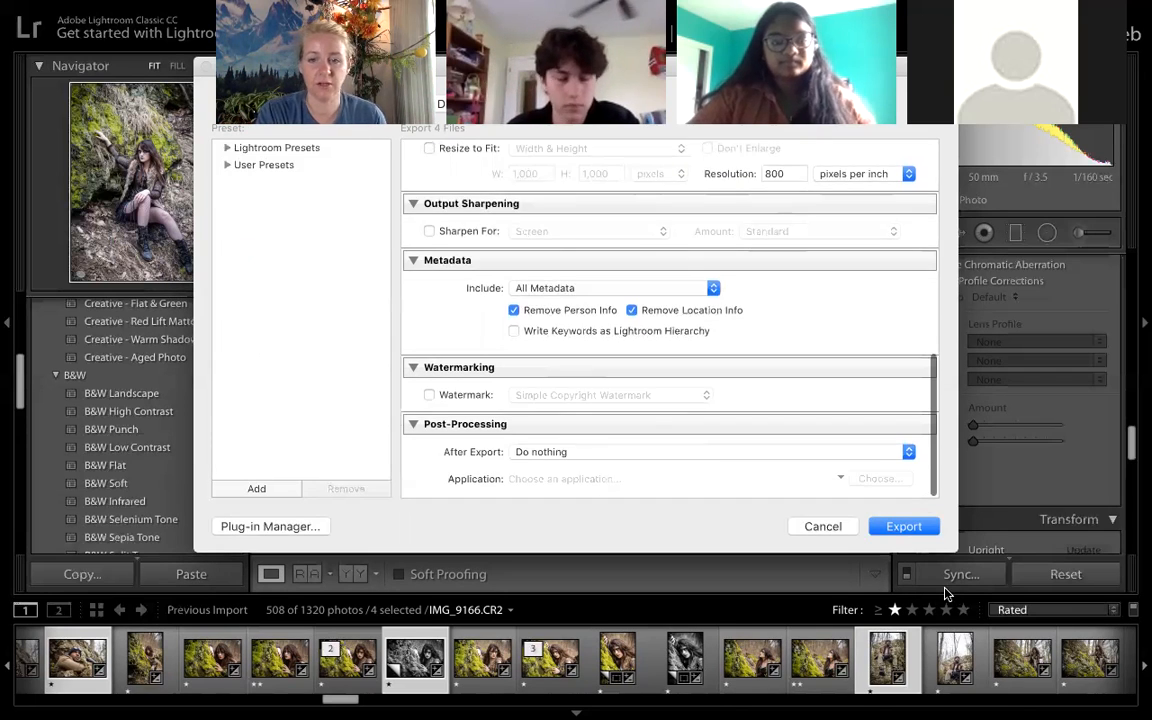
{"action": "left_click", "coordinate": [903, 527]}
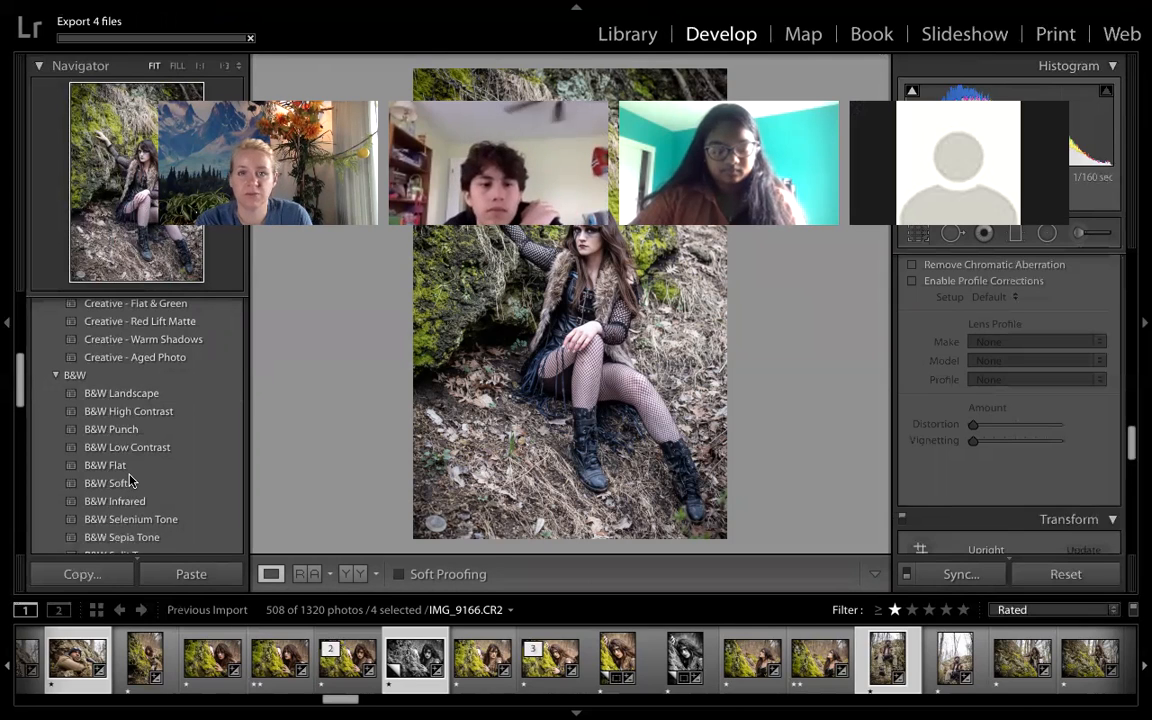
- Switch to the Library module and browse the folders under Desktop
{"action": "left_click", "coordinate": [611, 37]}
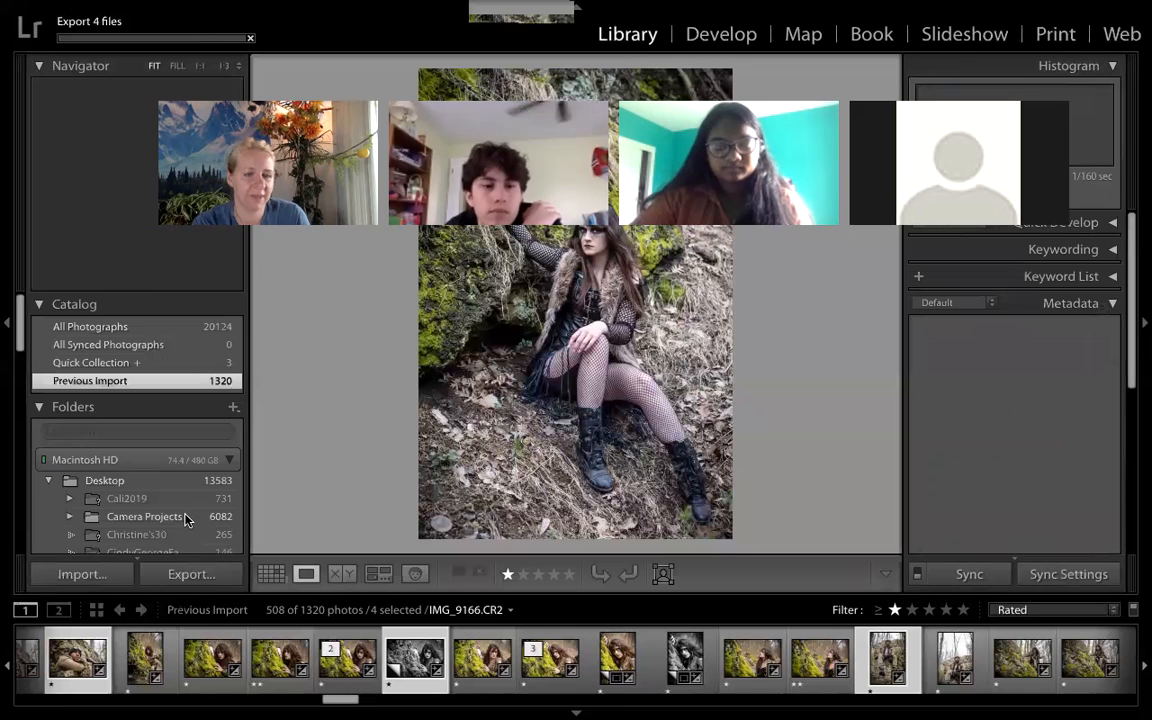
{"action": "scroll", "coordinate": [222, 516], "scroll_direction": "down", "scroll_amount": 4}
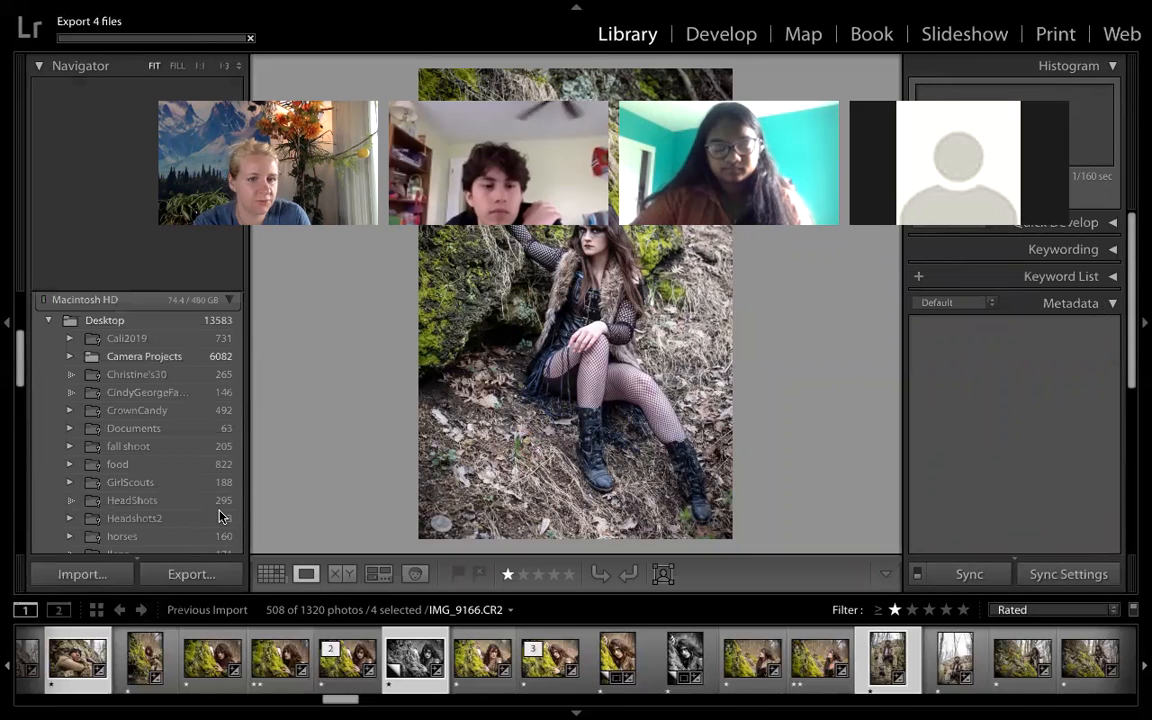
{"action": "scroll", "coordinate": [140, 292], "scroll_direction": "down", "scroll_amount": 3}
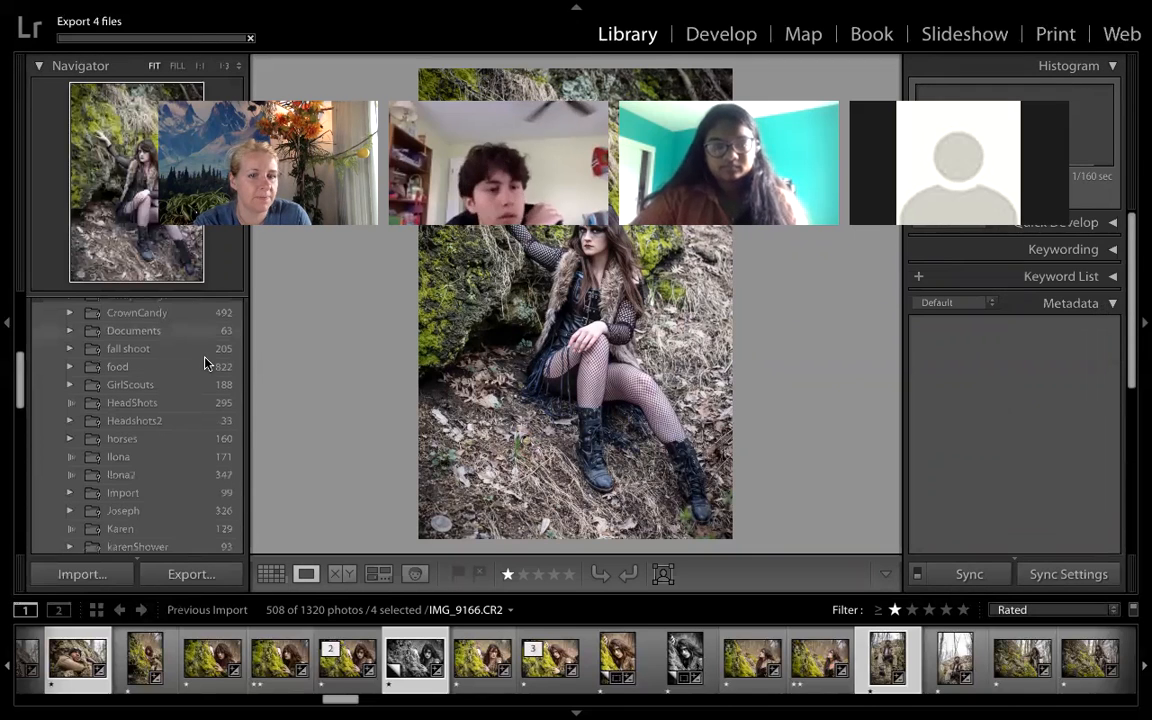